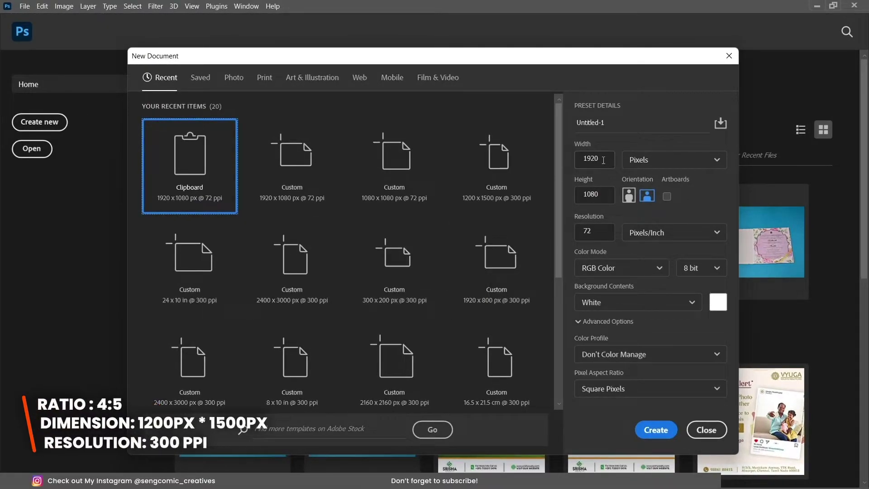
Enter width 1200, height 1500 px and resolution 300 pixels/inch, then create the document.
drag(604, 160, 577, 160)
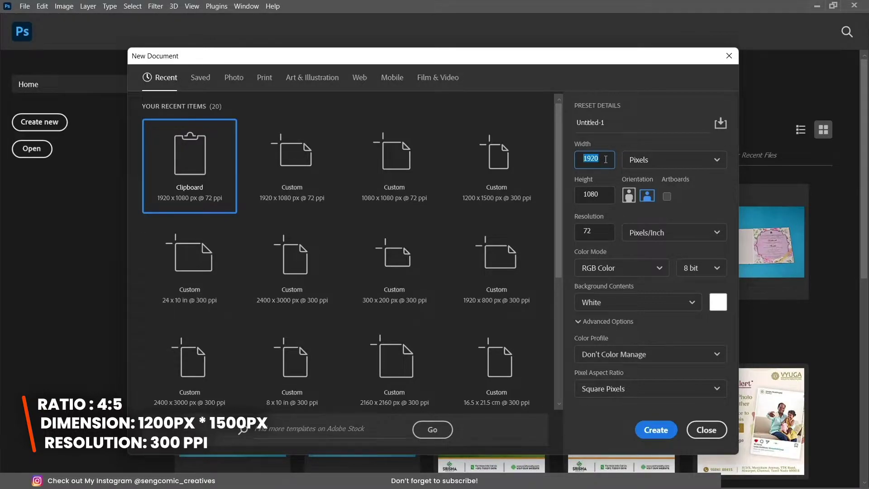
click(605, 160)
text(1200)
key(Tab)
text(15)
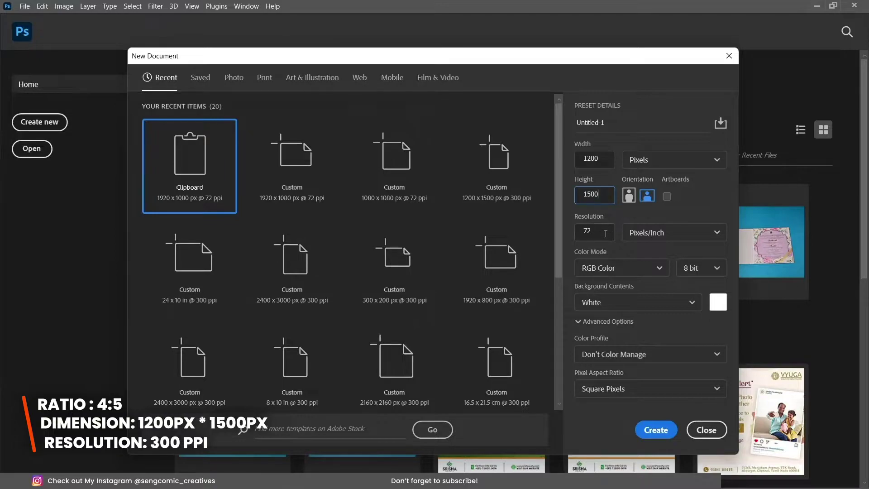
key(Tab)
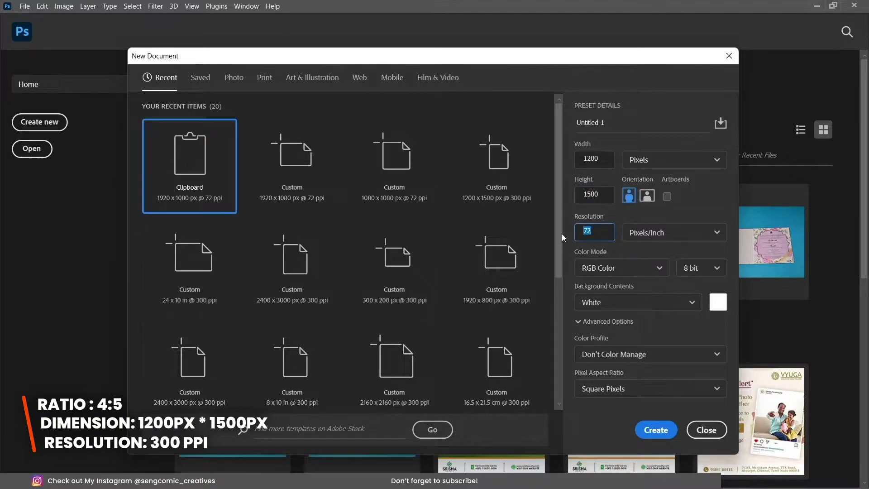
text(300)
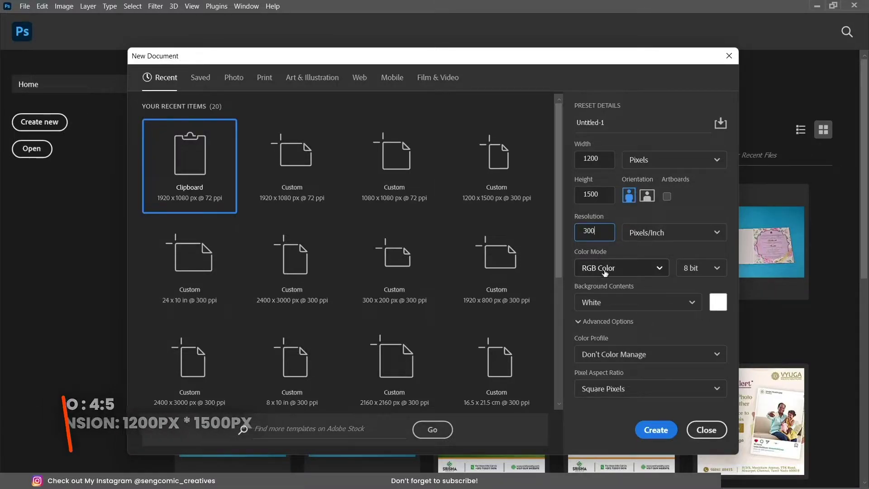
click(654, 437)
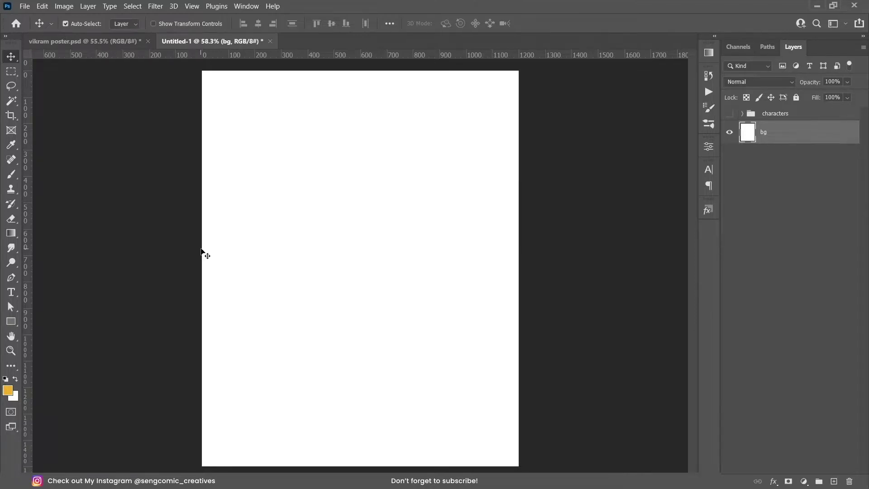
With the Gradient tool, load the Basics Foreground to Background preset for an orange-to-white gradient.
key(u)
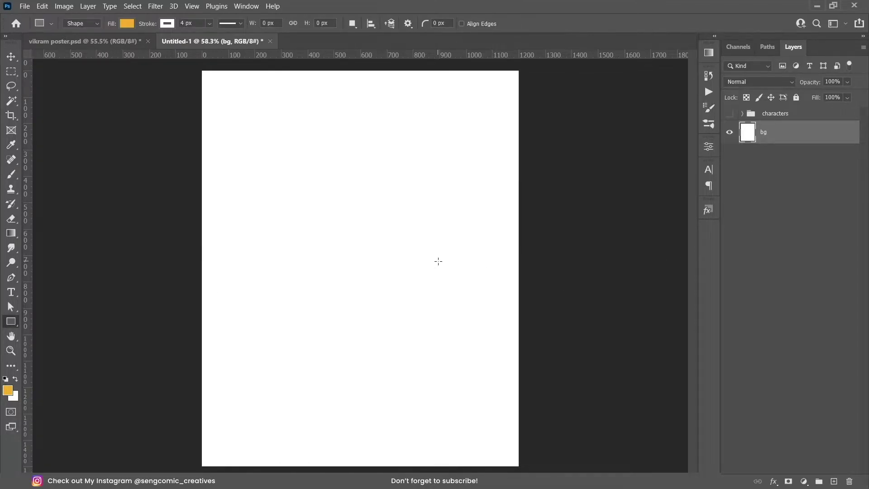
click(11, 233)
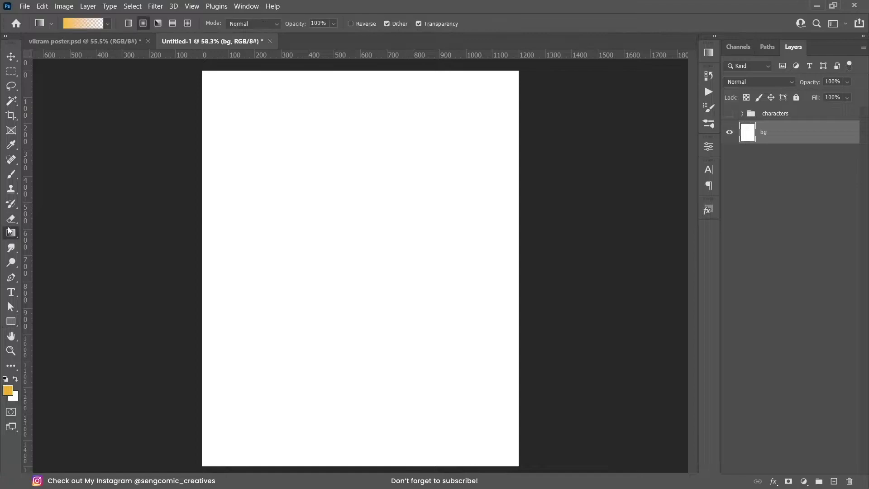
click(84, 24)
click(620, 322)
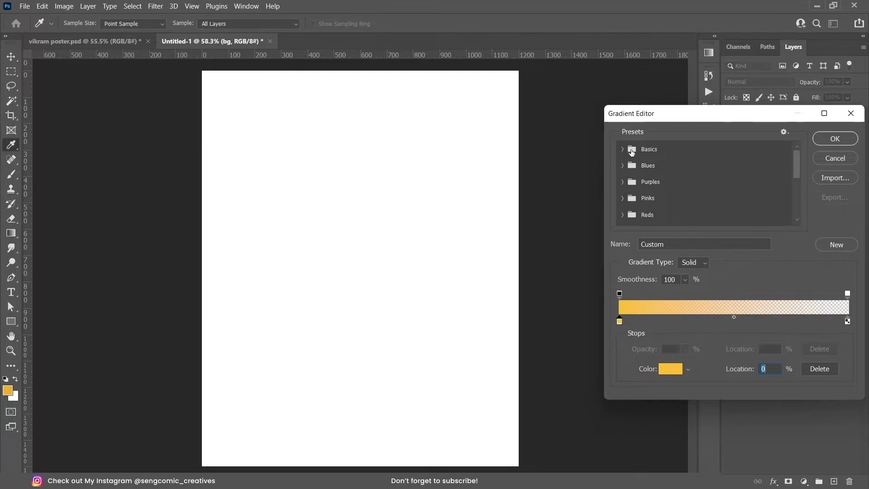
click(623, 149)
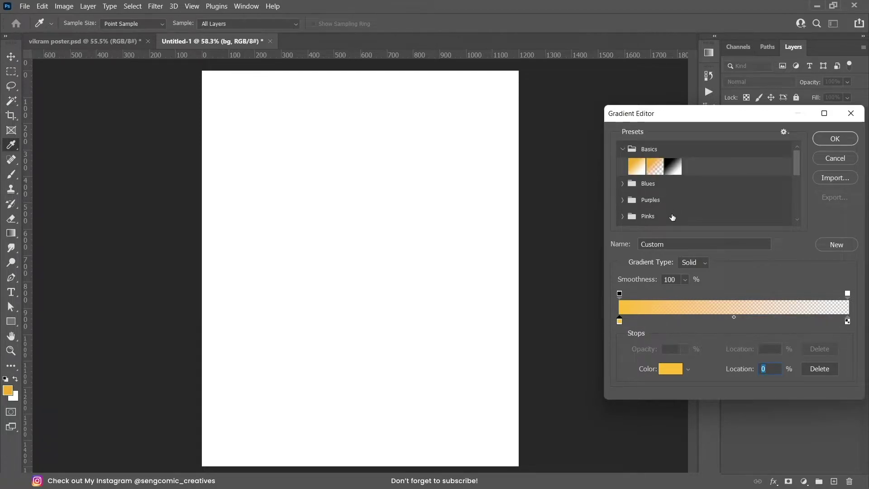
click(642, 174)
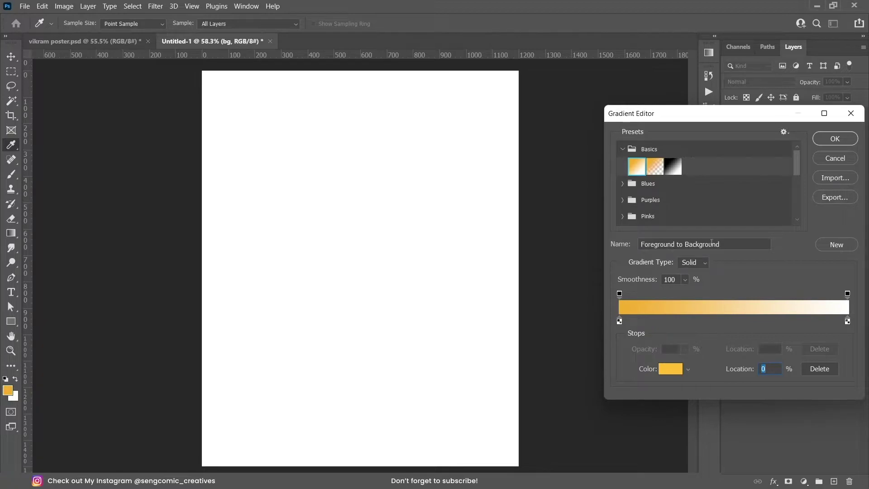
drag(729, 243, 641, 244)
click(655, 167)
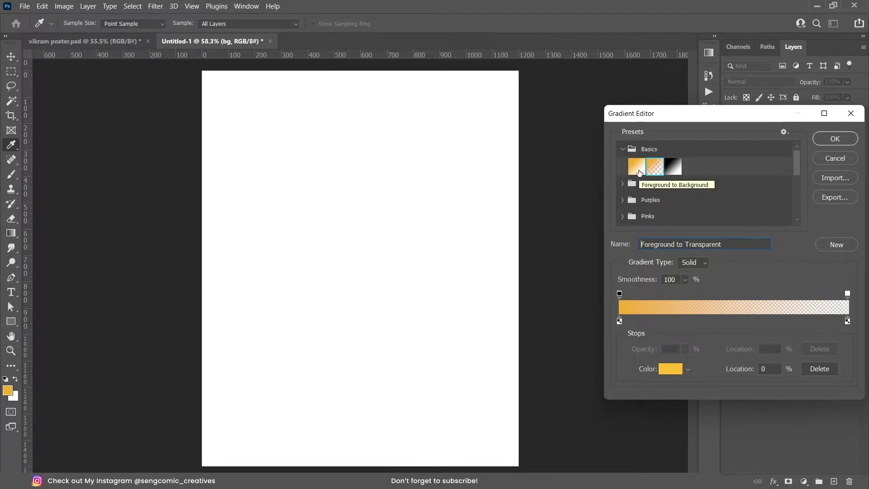
click(638, 171)
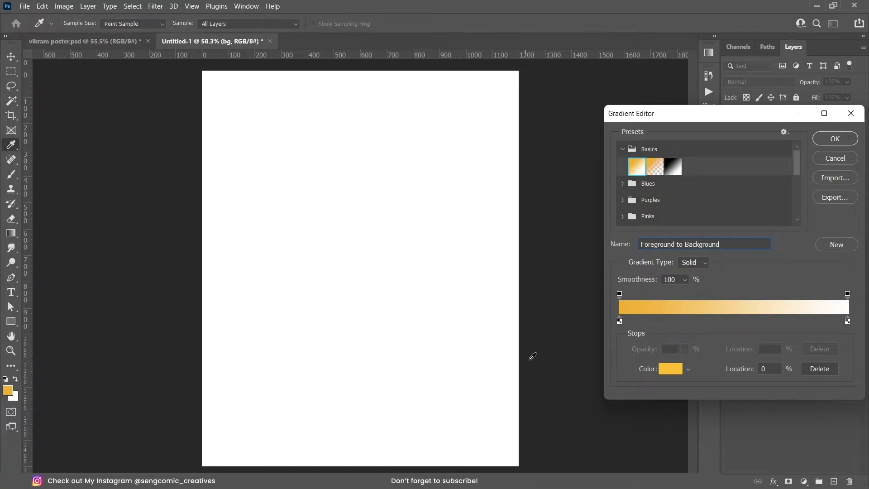
Set the gradient's starting colour stop to a saturated orange.
click(620, 322)
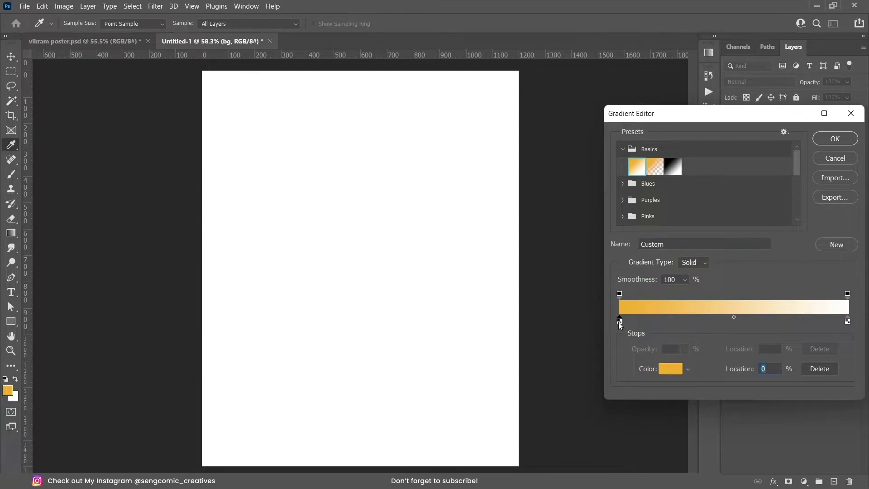
click(676, 372)
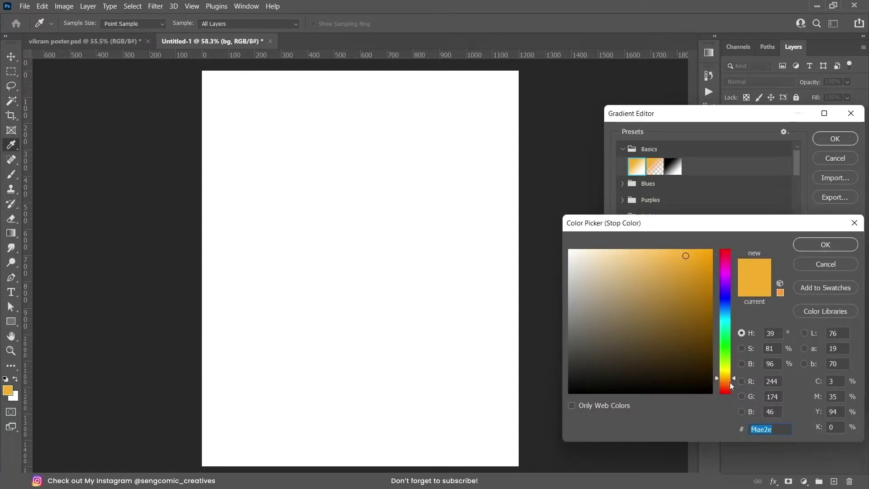
drag(730, 383, 732, 390)
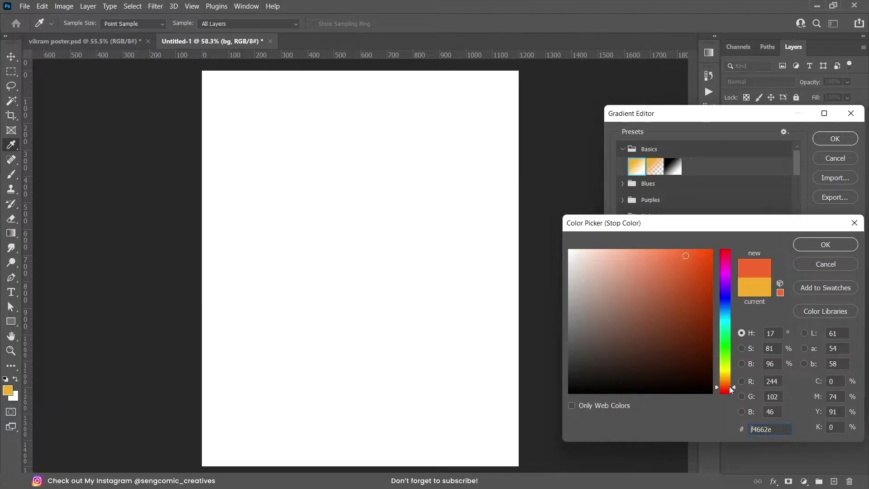
drag(695, 270, 703, 274)
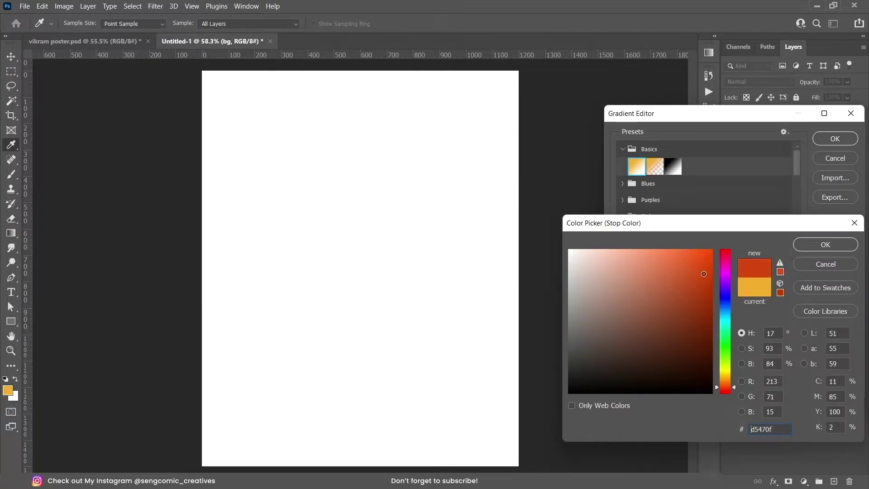
drag(725, 387, 726, 384)
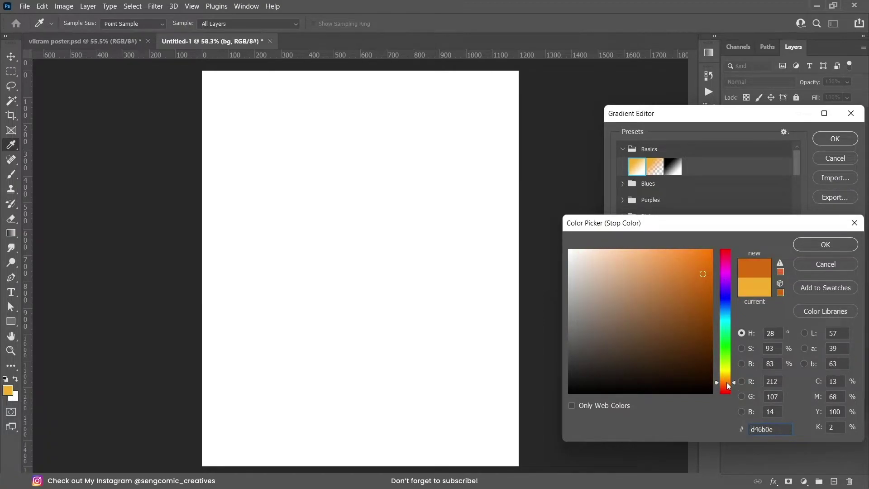
click(825, 245)
Recolour the white ending stop dark red #981d17 and drag the gradient bottom-to-top on bg.
click(848, 321)
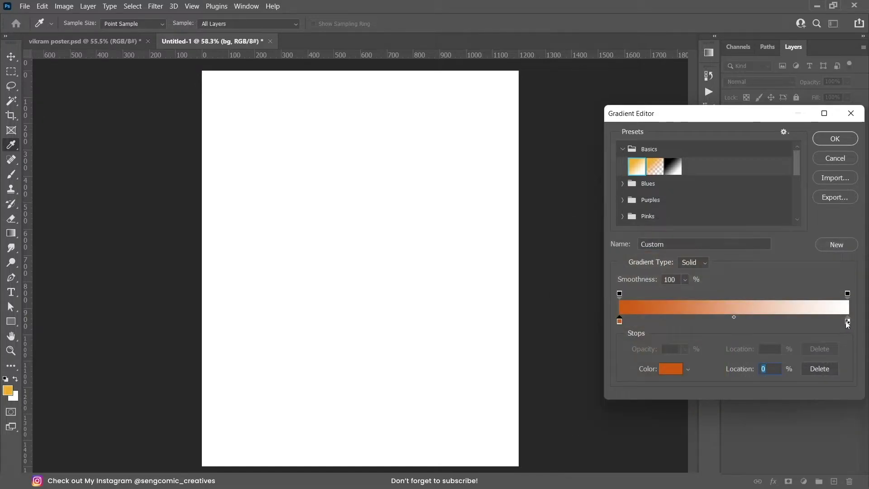
click(671, 370)
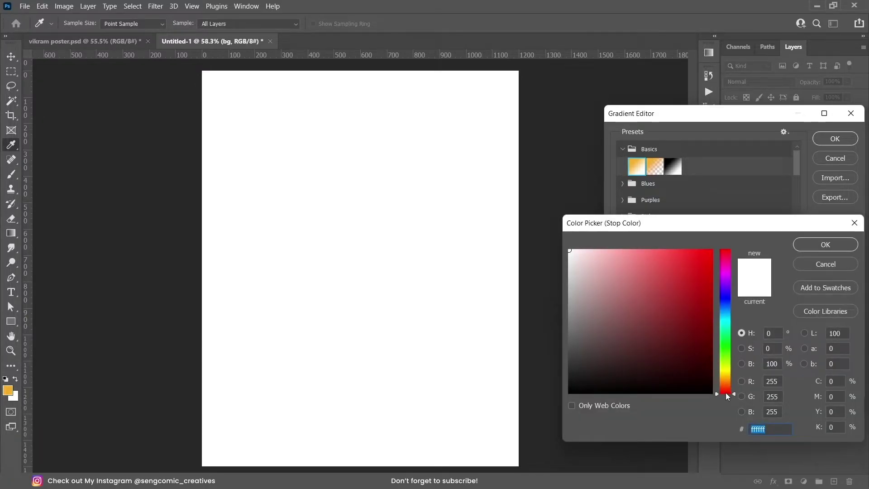
drag(728, 396, 728, 395)
click(695, 302)
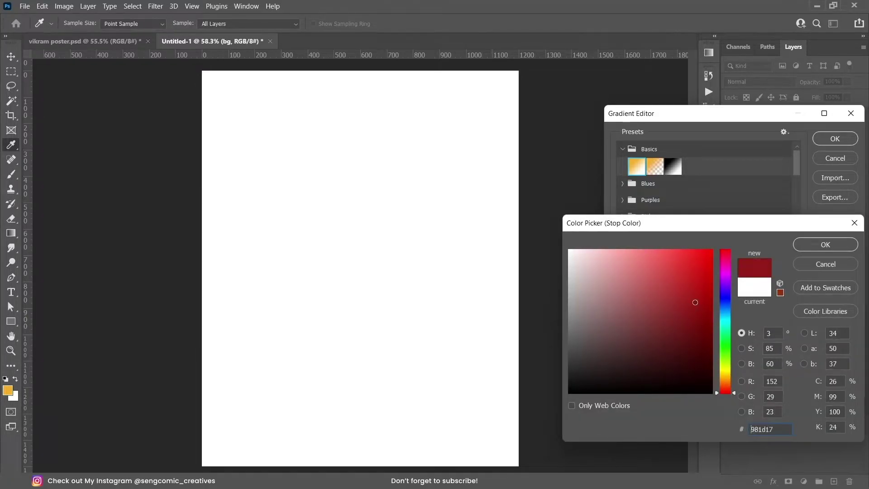
click(812, 248)
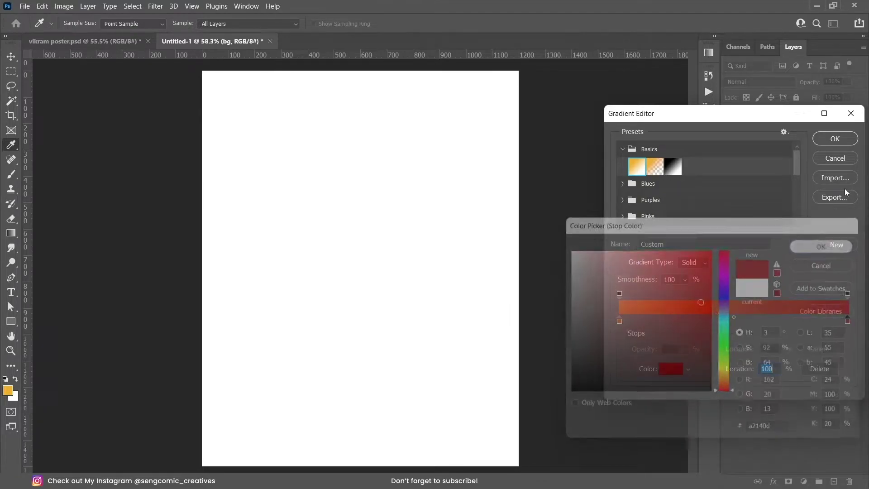
click(842, 140)
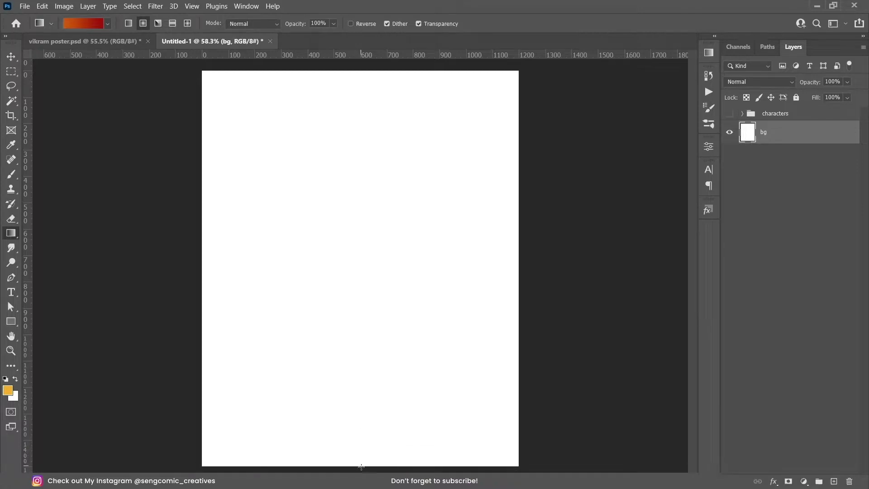
mouse_move(361, 469)
mouse_down()
mouse_move(390, 154)
mouse_move(373, 73)
mouse_up()
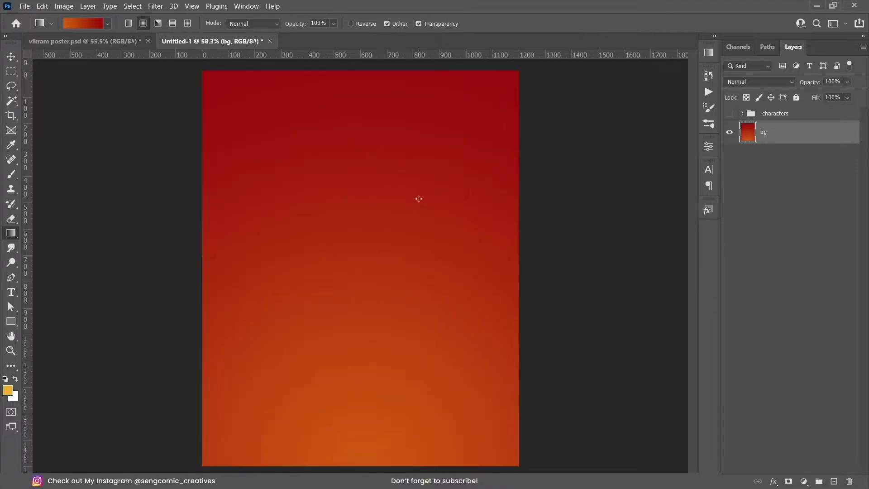
Choose the Clouds563 cloud brush from the brush presets, testing and undoing one stamp.
key(v)
key(b)
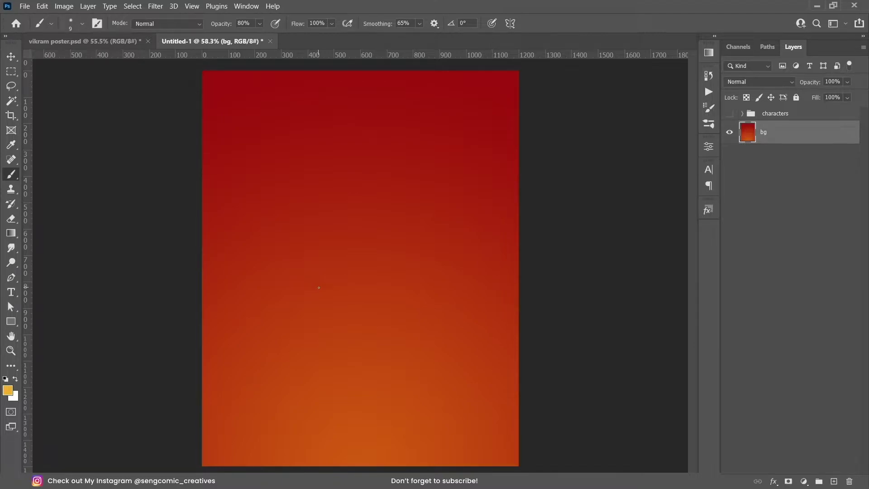
click(709, 125)
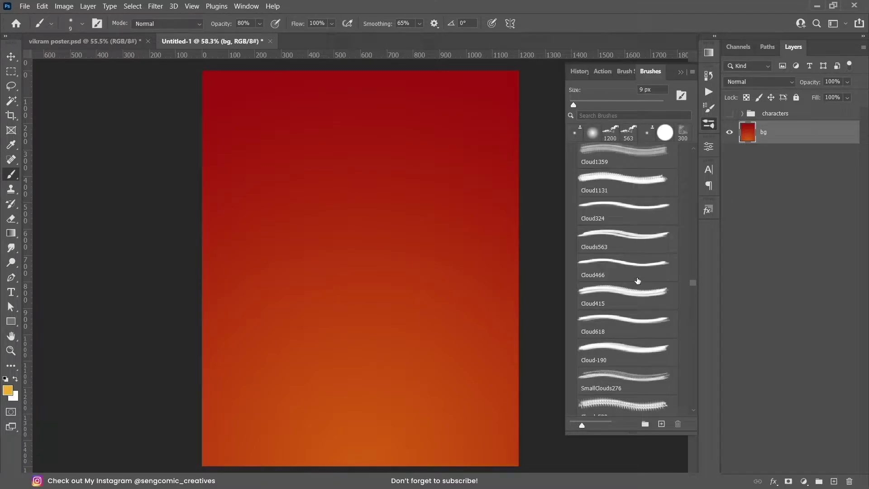
scroll(638, 281, up, 1)
click(624, 222)
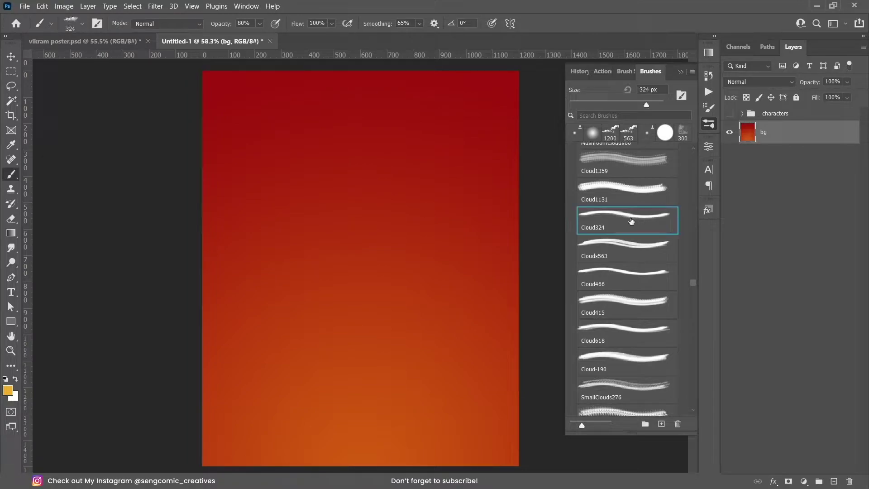
click(626, 254)
click(272, 302)
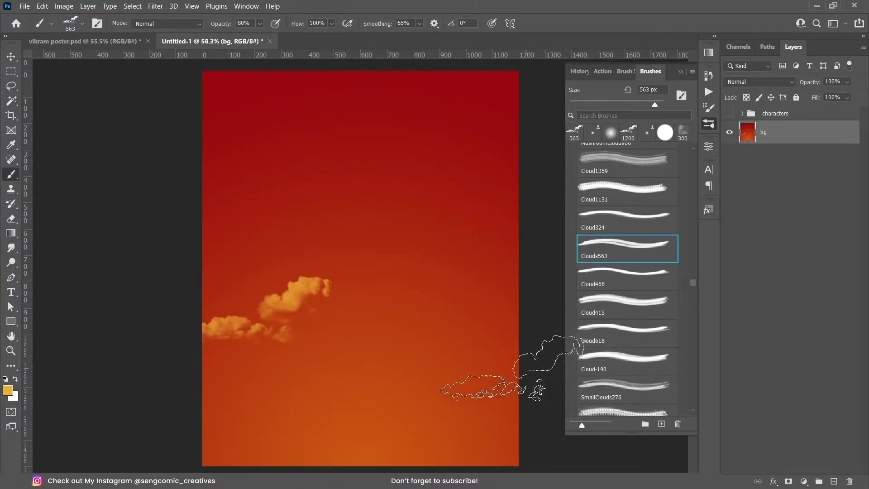
key(ctrl+z)
click(681, 72)
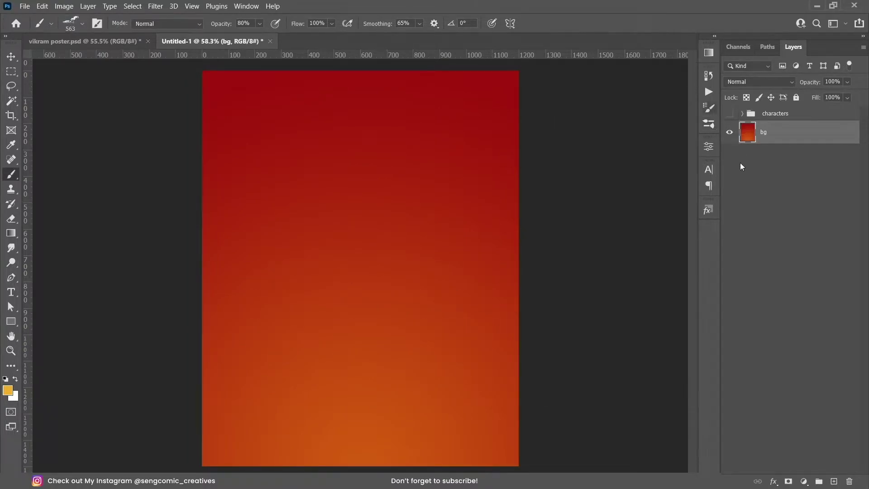
On new Layer 1, enlarge the brush and paint orange clouds across the lower half.
click(833, 482)
key(bracketright)
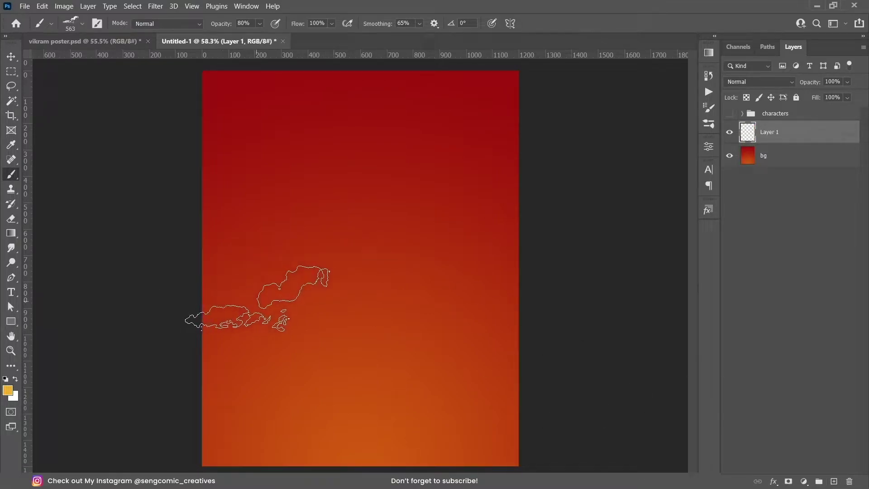
key(bracketright)
key(bracketright)
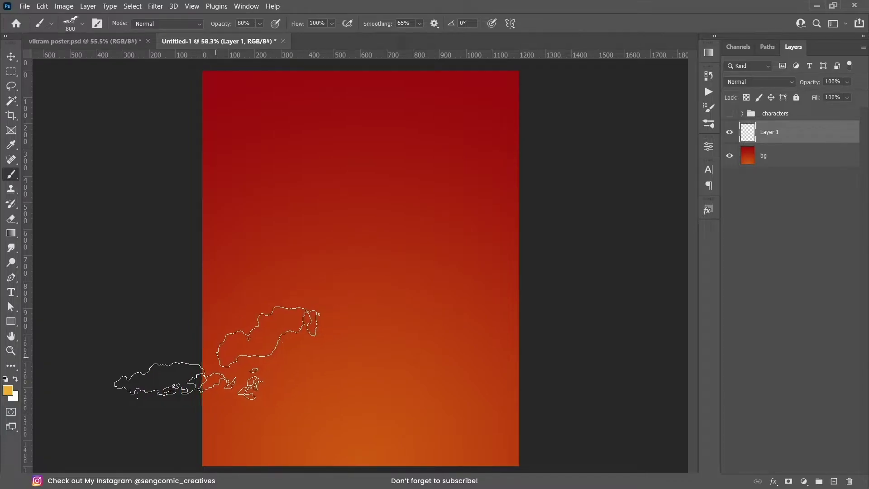
click(172, 304)
drag(186, 315, 200, 364)
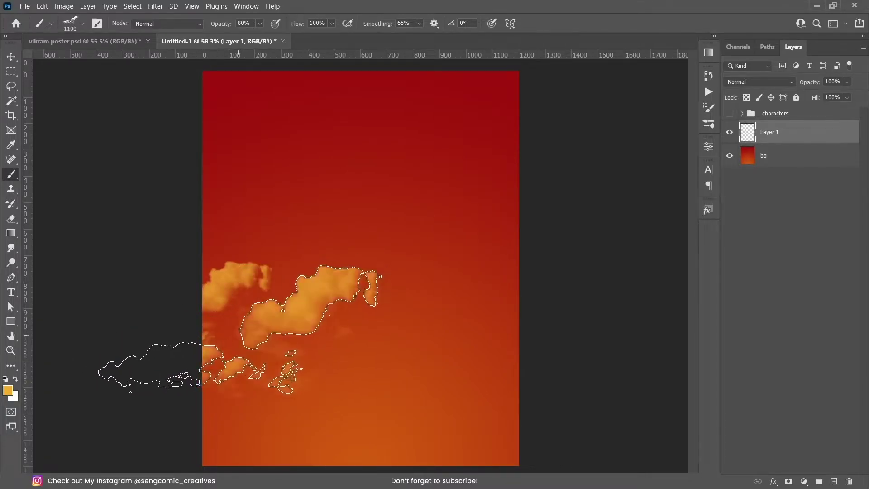
key(bracketright)
key(bracketright)
key(bracketright)
click(343, 350)
mouse_move(343, 349)
mouse_down()
mouse_move(355, 410)
mouse_move(194, 317)
mouse_move(457, 336)
mouse_move(516, 269)
mouse_move(354, 304)
mouse_up()
click(135, 292)
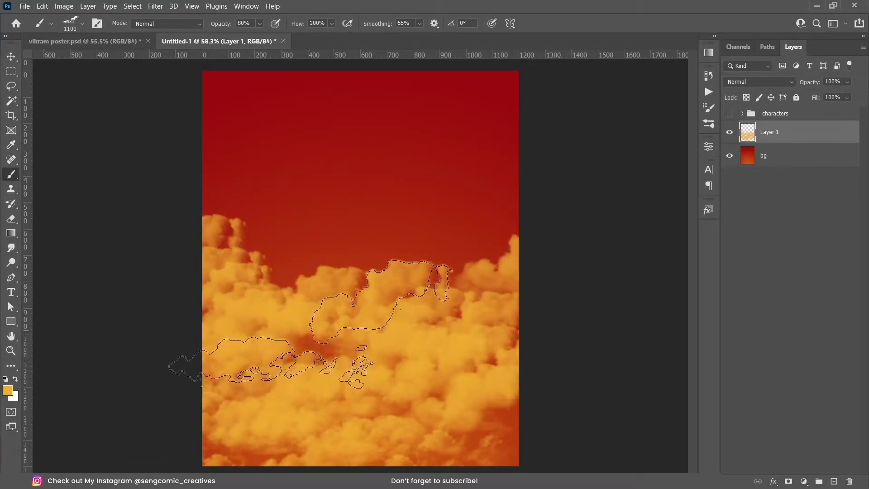
Sample dark red and near-black colours from the sky on the canvas.
alt+click(251, 217)
alt+click(319, 100)
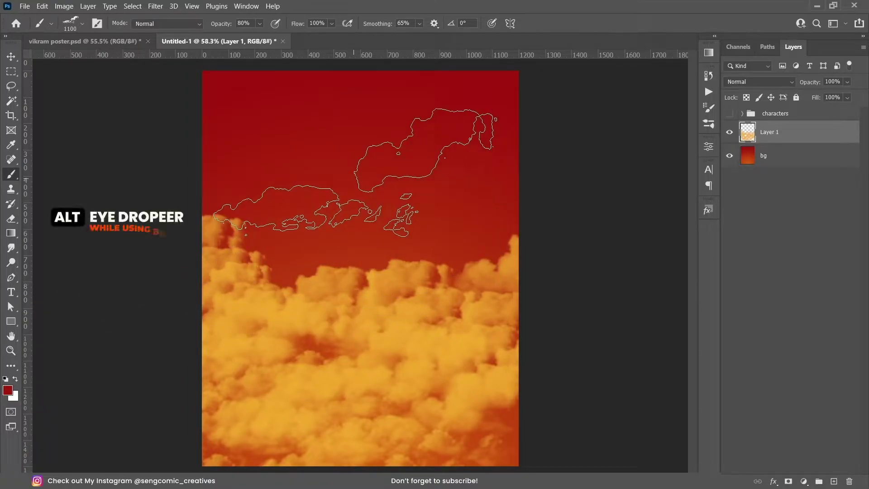
key(alt)
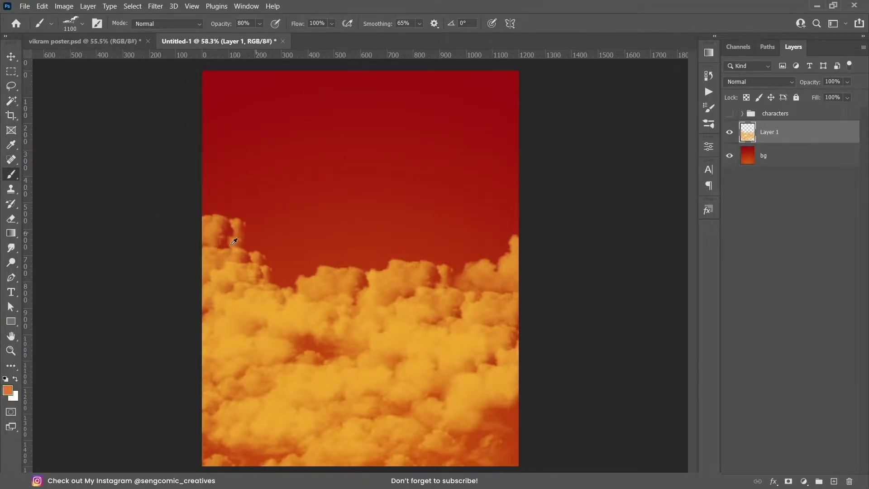
alt+click(170, 240)
alt+click(283, 232)
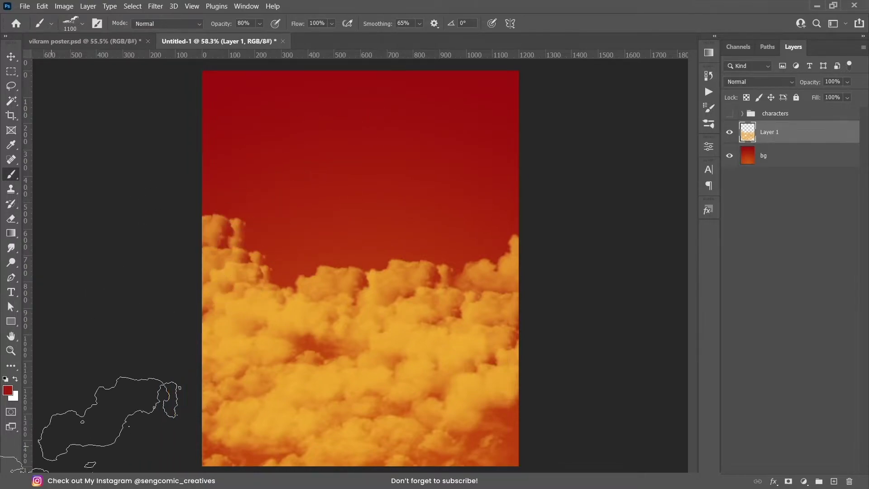
Set the foreground to #631208 and paint dark red clouds over the upper and middle sky.
click(8, 392)
drag(689, 298, 704, 338)
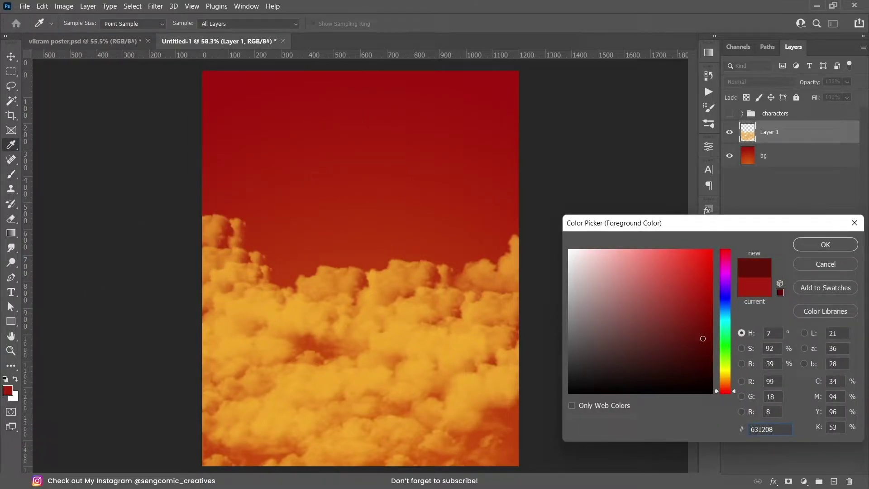
click(851, 242)
mouse_move(278, 203)
mouse_down()
mouse_move(243, 294)
mouse_move(466, 263)
mouse_move(163, 149)
mouse_move(403, 200)
mouse_move(330, 180)
mouse_move(281, 136)
mouse_move(218, 169)
mouse_move(254, 358)
mouse_move(393, 291)
mouse_move(410, 345)
mouse_up()
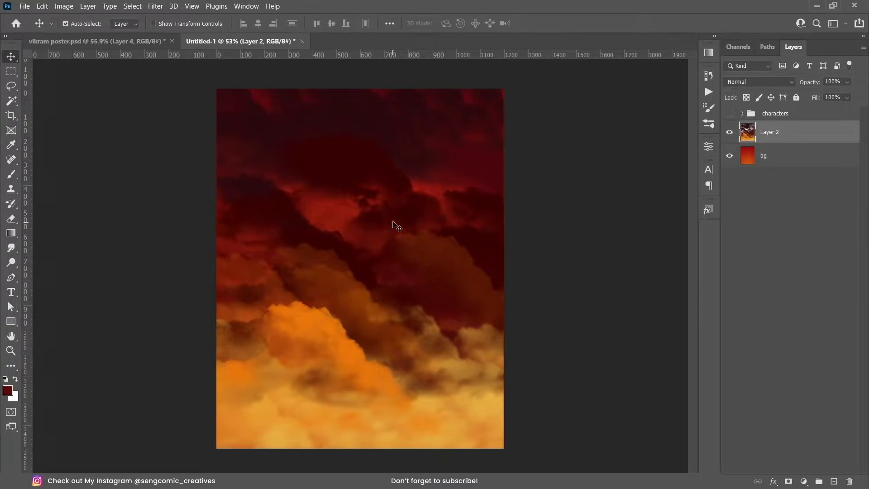
Set the cloud layer's blend mode to Hard Light and lower its Fill to 78%.
click(777, 86)
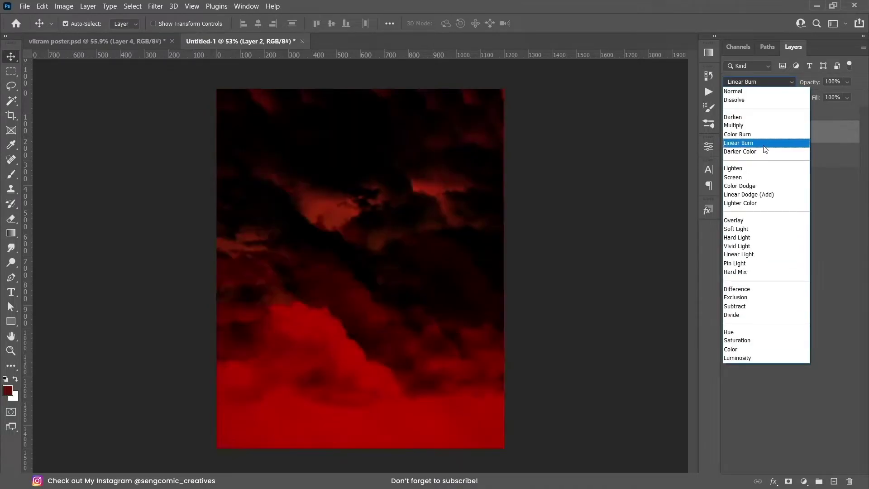
click(755, 238)
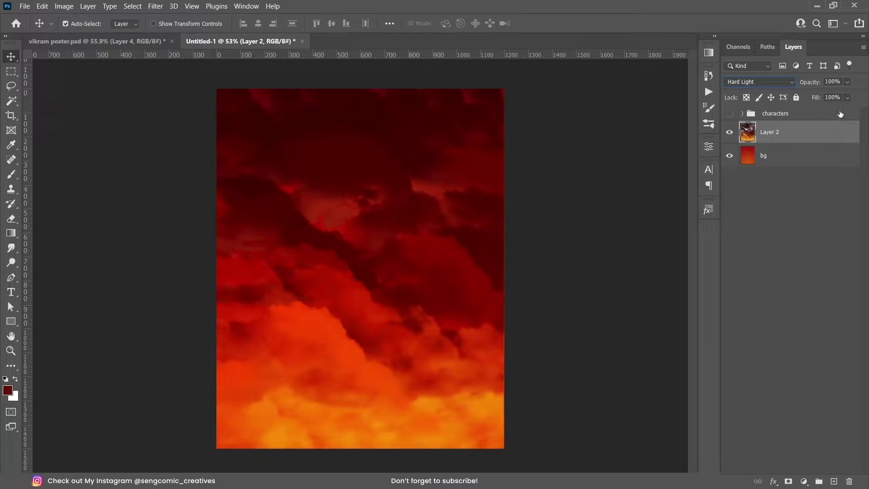
click(848, 98)
drag(862, 110, 846, 116)
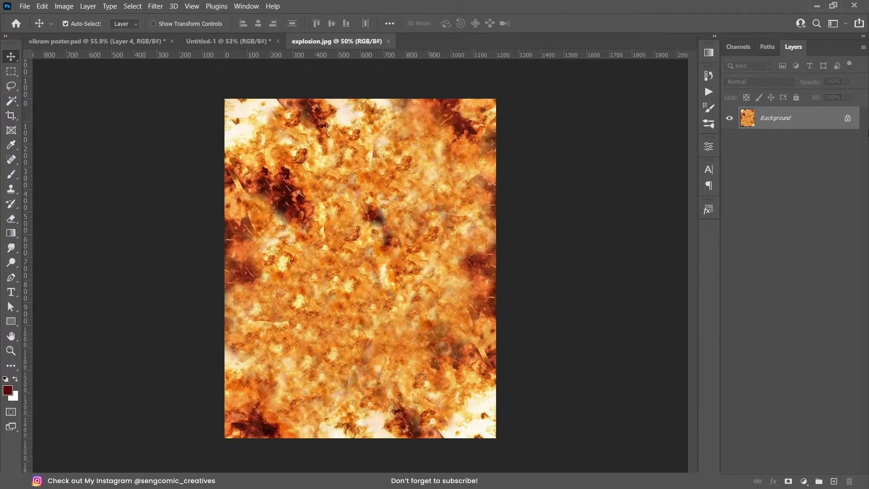
Unlock the explosion image, drag it into the poster and transform it to fill the canvas.
click(848, 119)
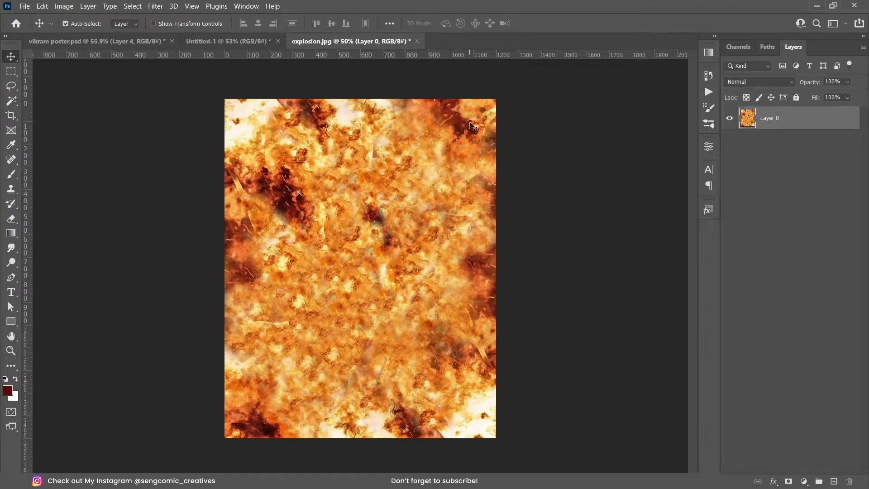
mouse_move(388, 316)
mouse_down()
mouse_move(222, 72)
mouse_move(402, 272)
mouse_up()
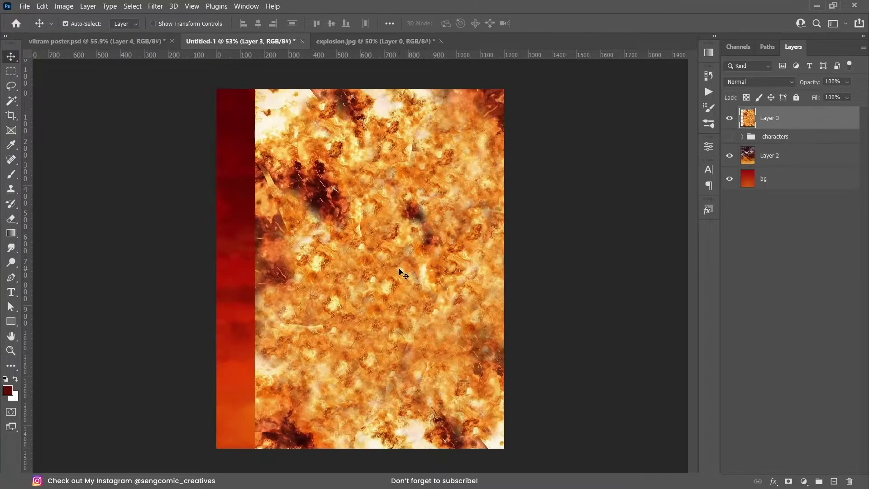
key(ctrl+t)
drag(462, 314, 423, 314)
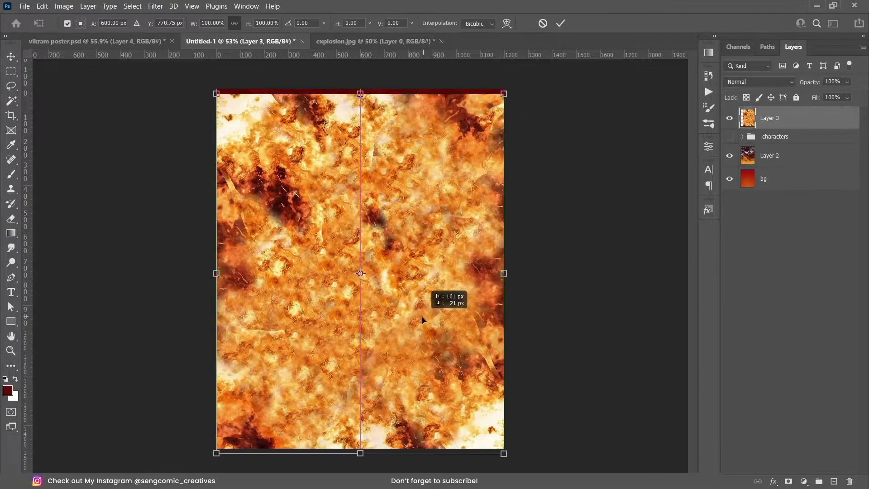
key(Return)
Blend the explosion layer in Overlay mode at a low 28% fill.
click(743, 83)
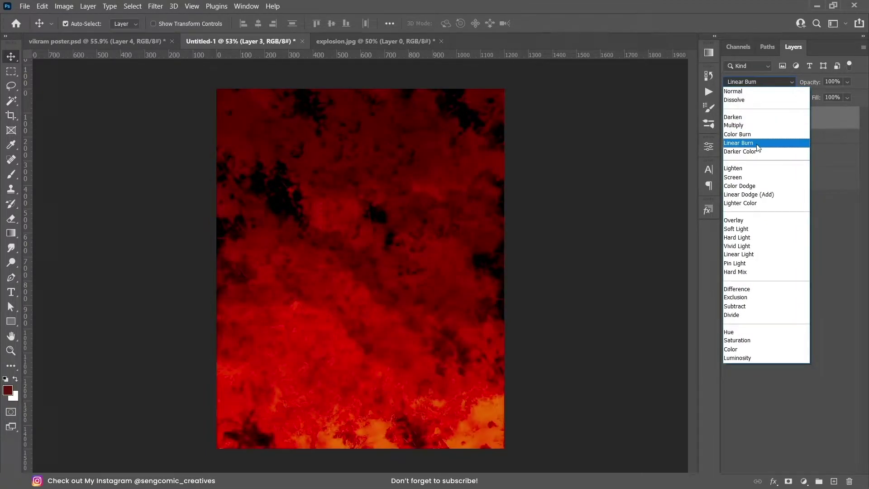
click(757, 152)
click(760, 82)
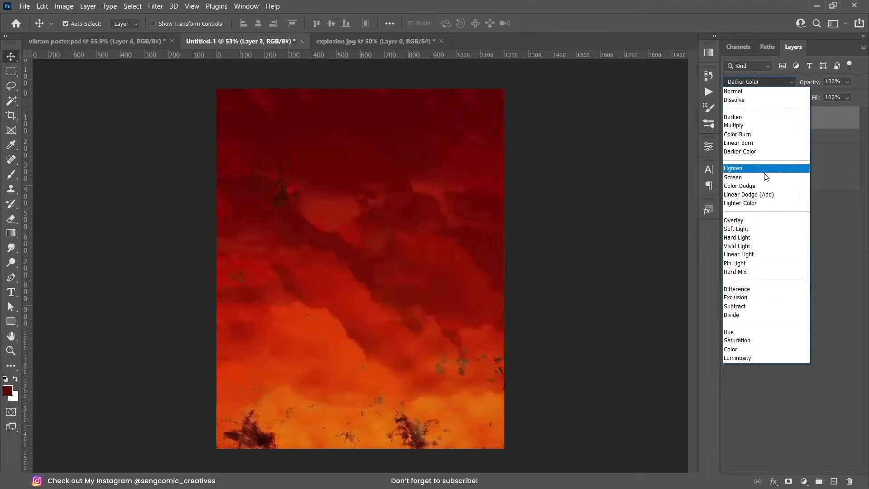
click(757, 220)
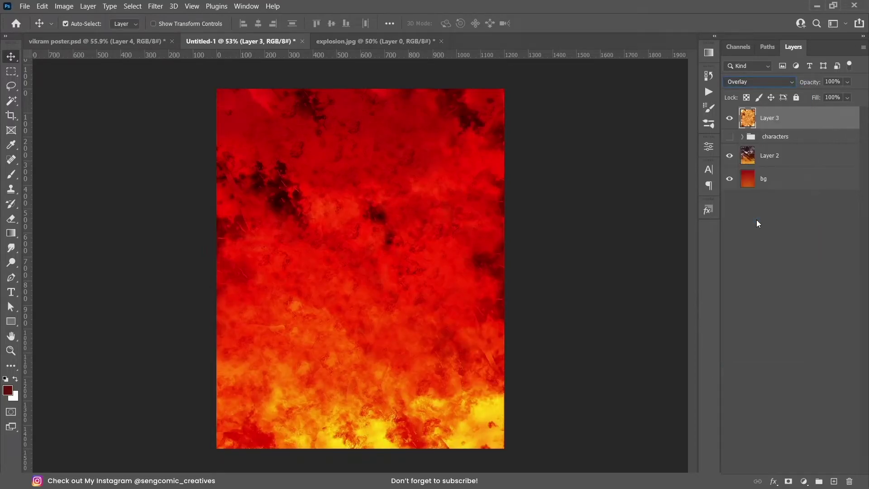
click(847, 99)
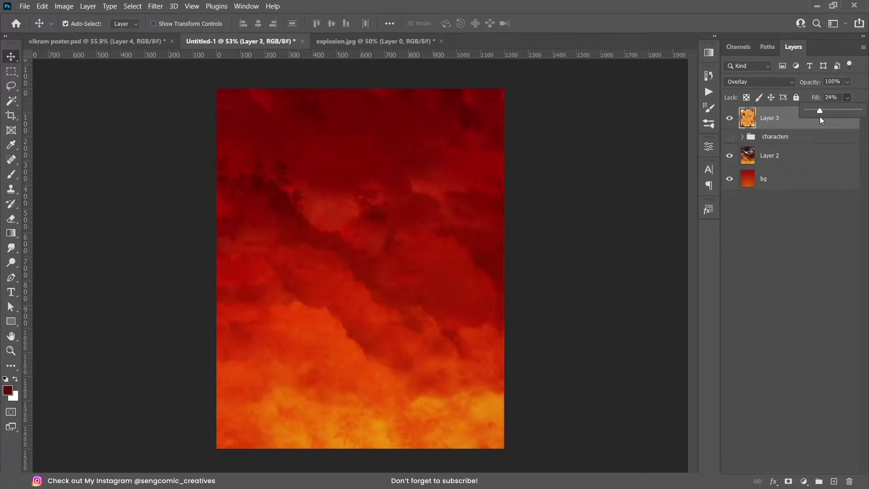
drag(815, 118, 816, 118)
Move the explosion layer below the characters group and name the layers 'explosion' and 'clouds'.
click(793, 244)
drag(760, 123, 768, 139)
double_click(769, 137)
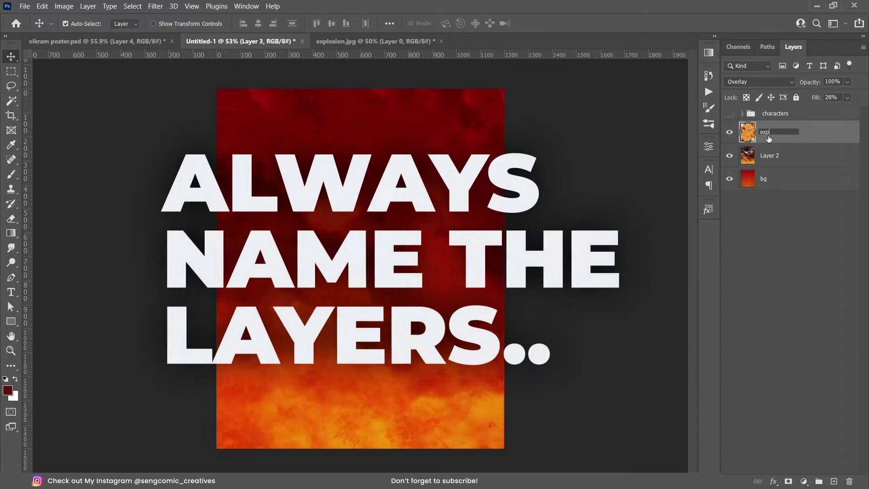
text(explosion)
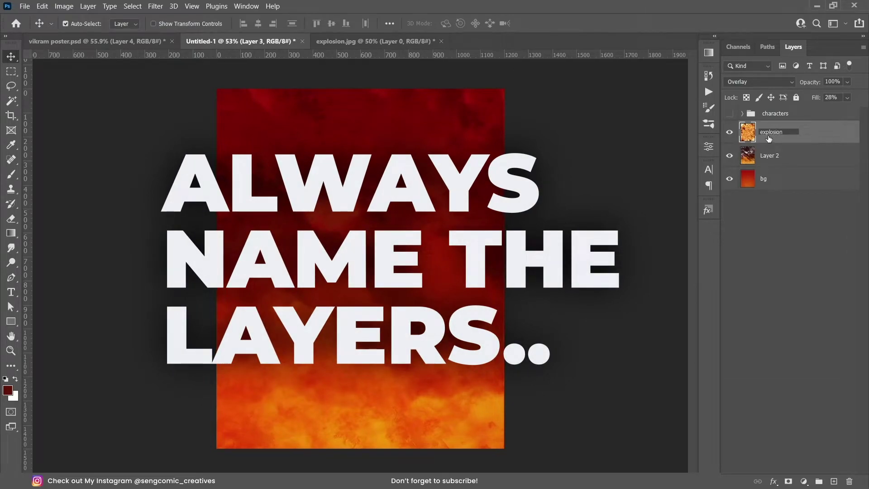
key(Tab)
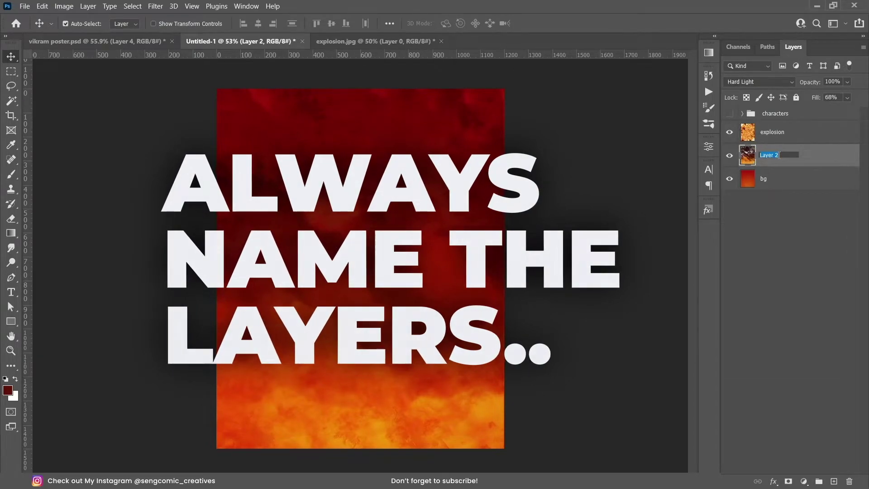
text(clouds)
key(Return)
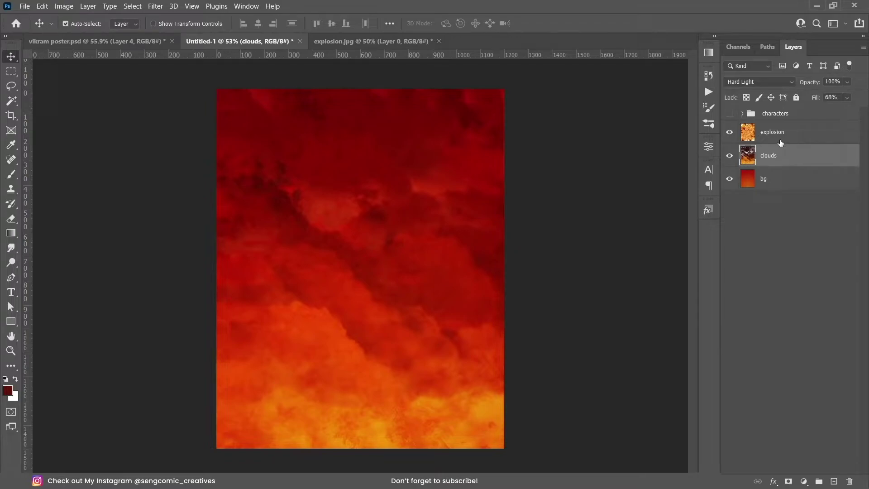
Show the characters group and expand it to check each of the five cast member layers.
click(730, 114)
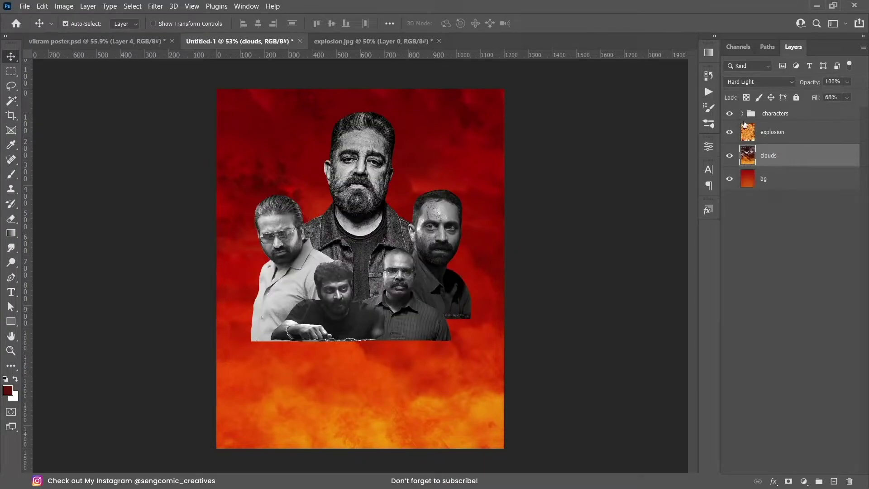
click(742, 113)
click(819, 228)
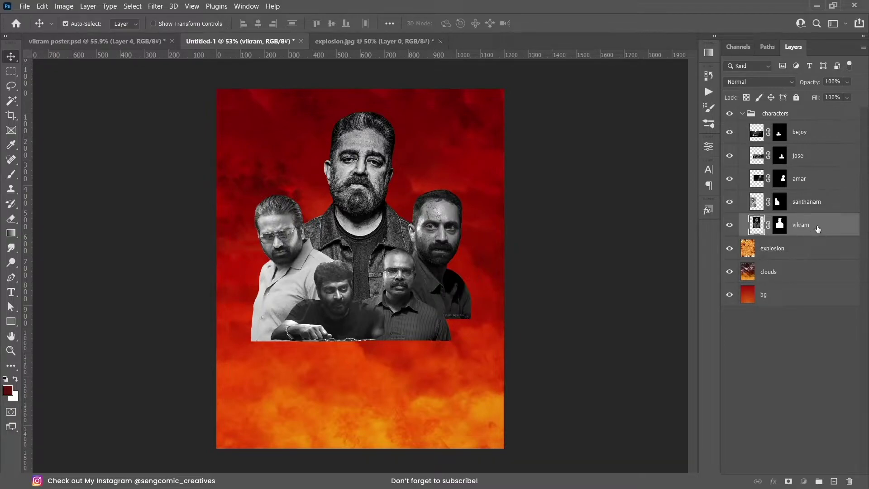
click(818, 205)
click(819, 182)
click(819, 159)
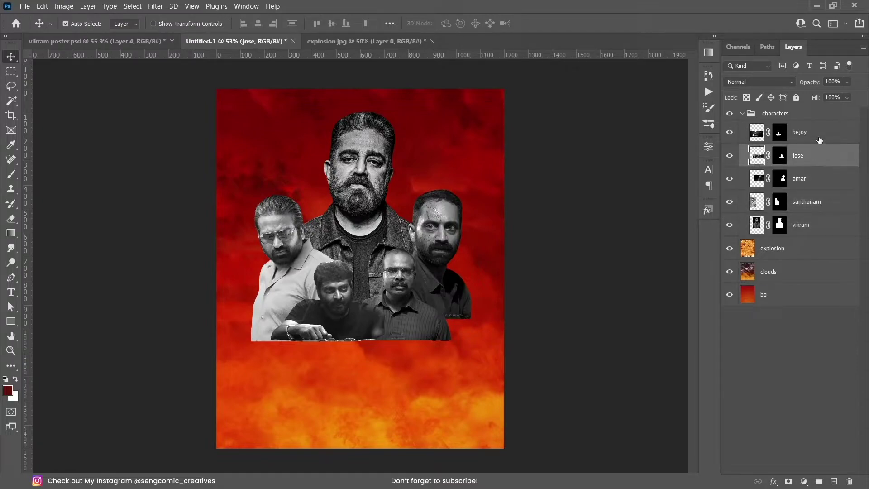
click(819, 136)
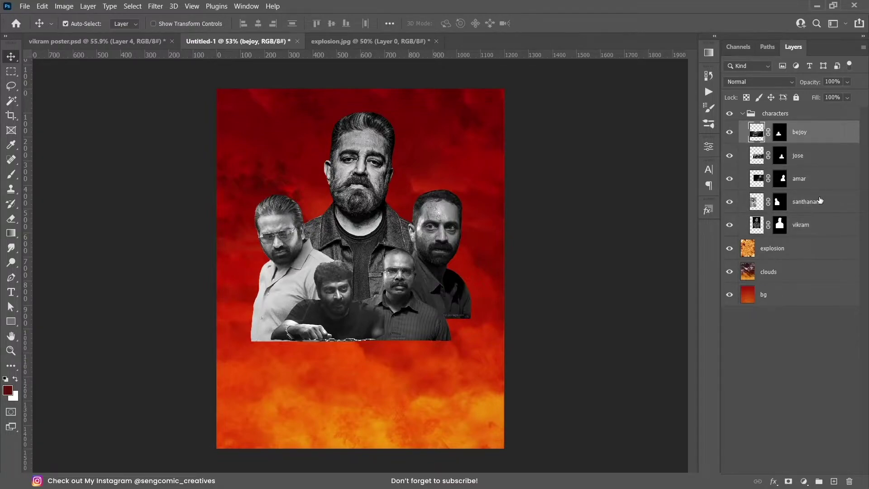
click(820, 224)
alt+scroll(361, 268, down, 2)
alt+scroll(353, 271, up, 3)
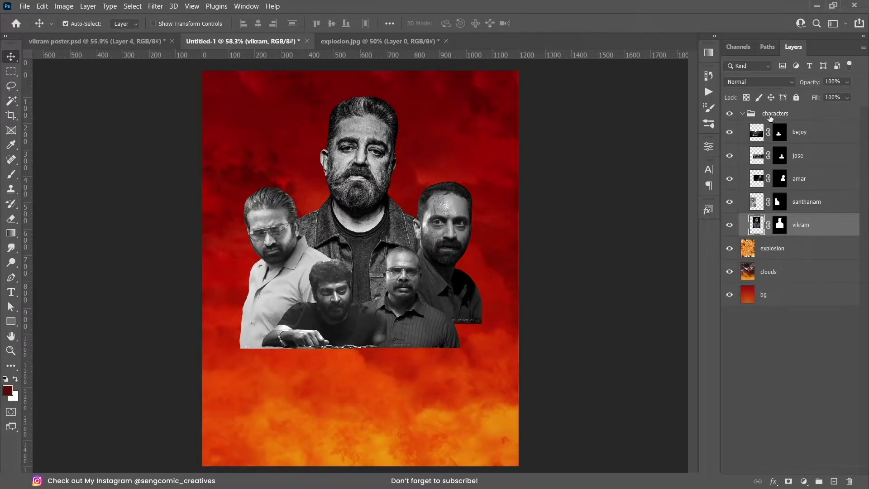
Collapse the characters group, leaving it visible over the background.
click(772, 114)
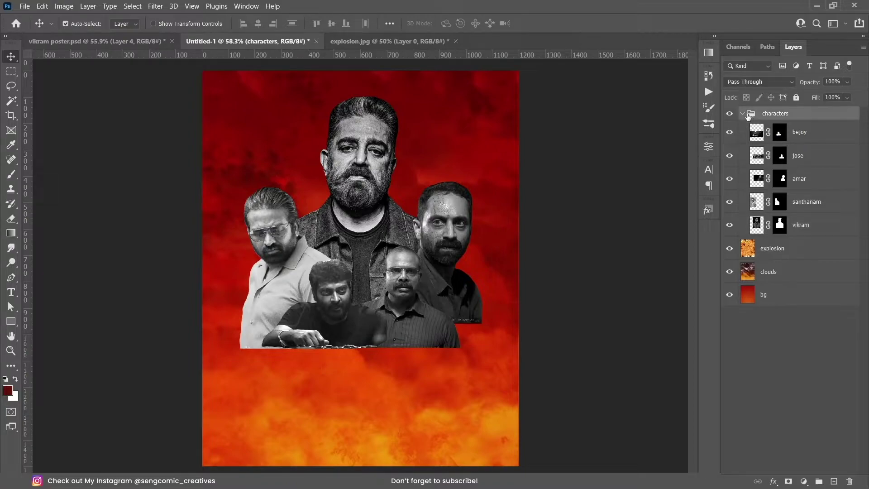
click(742, 113)
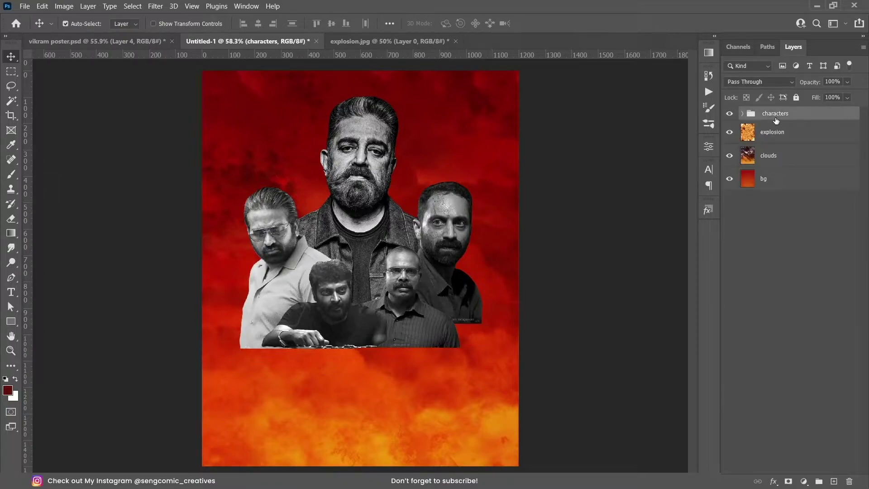
click(730, 114)
click(730, 114)
Add a Gradient Fill layer and set its starting stop to bright orange #f46709.
click(805, 481)
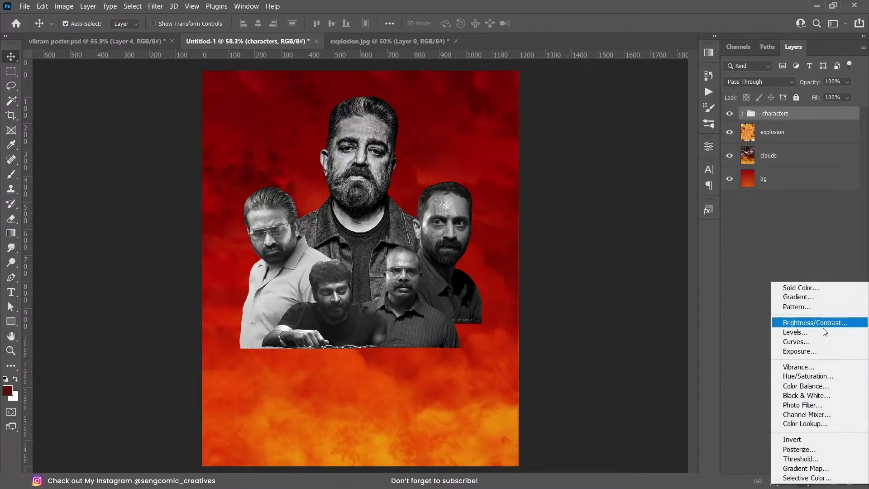
click(809, 298)
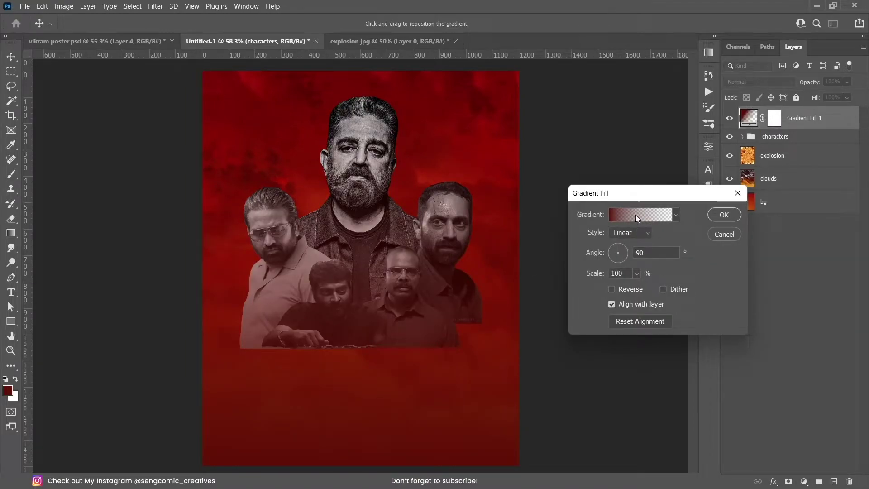
click(636, 215)
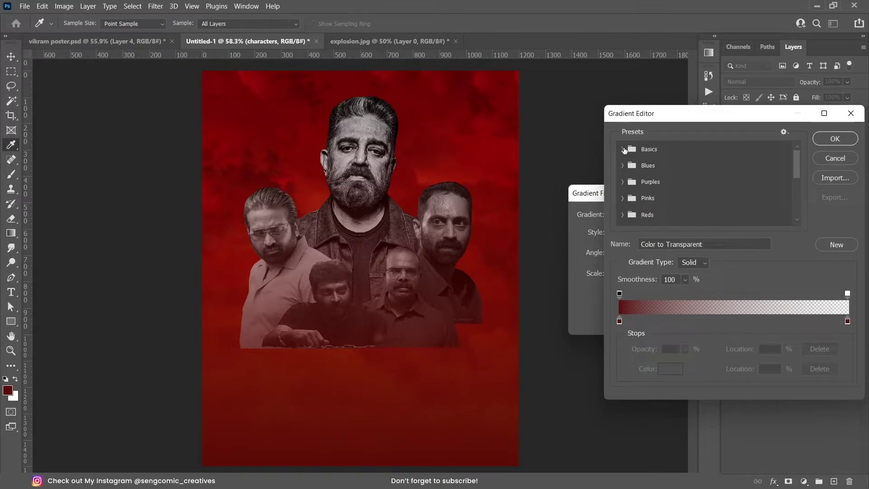
click(624, 150)
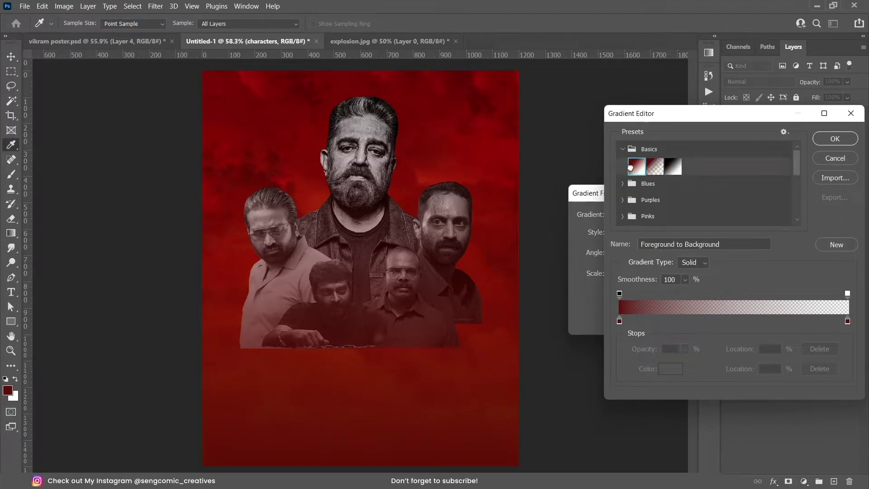
click(624, 150)
click(620, 321)
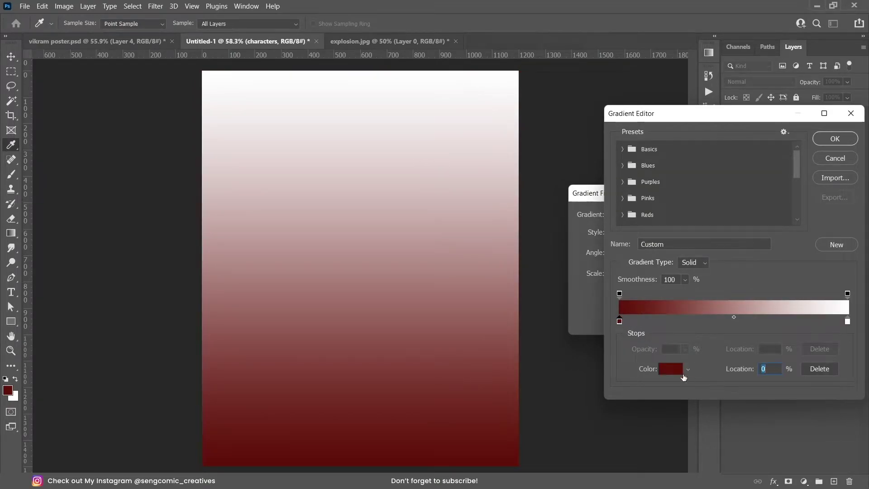
click(674, 371)
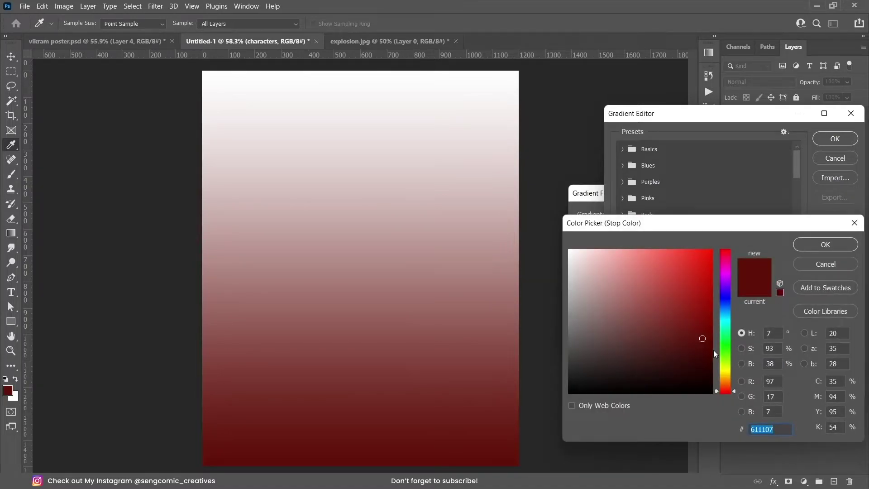
click(729, 386)
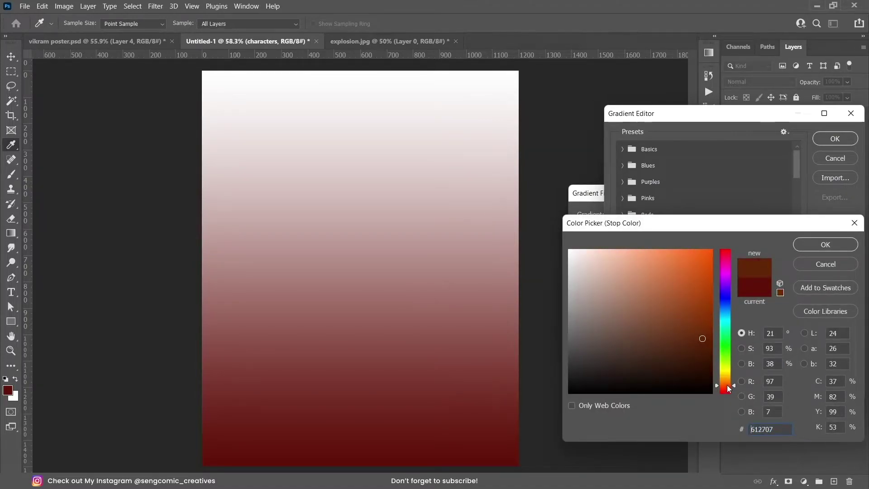
drag(690, 341, 708, 256)
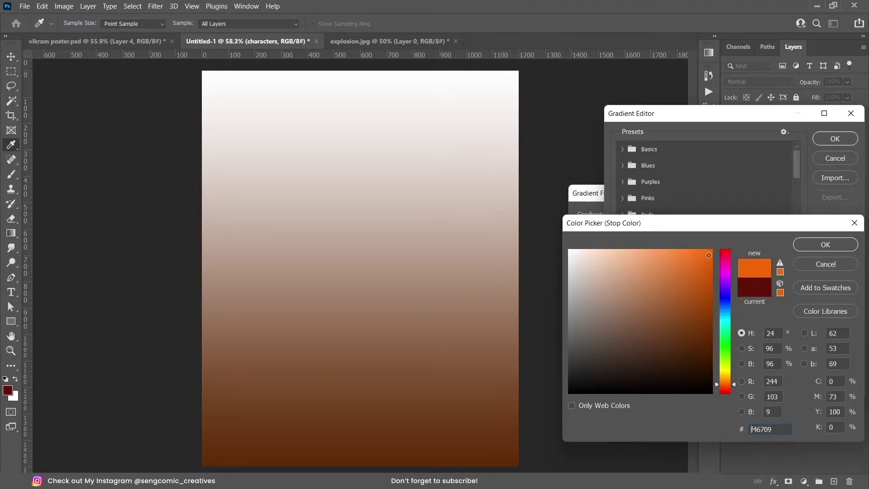
click(823, 247)
Set the gradient's ending stop to golden orange #e99716.
click(848, 322)
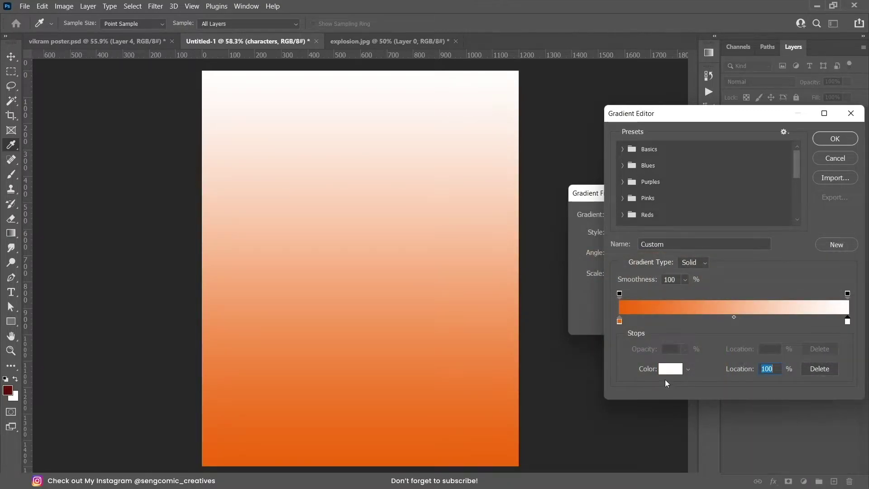
click(670, 367)
drag(725, 386, 733, 381)
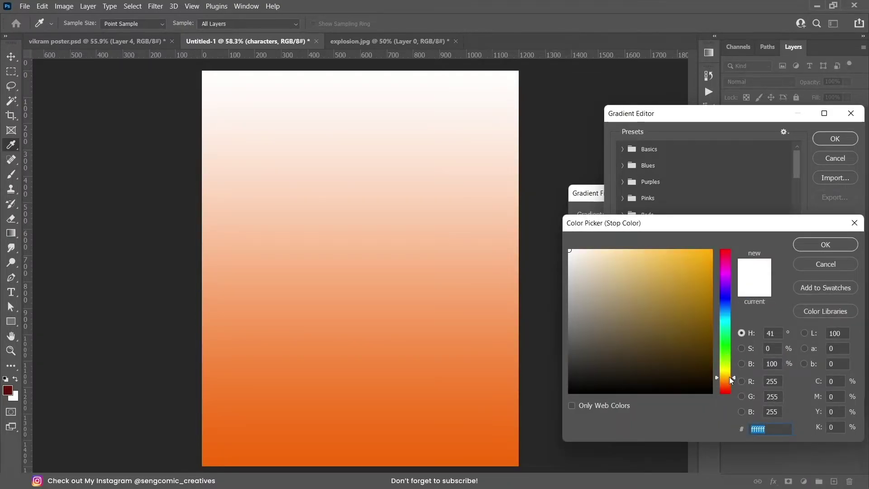
click(700, 258)
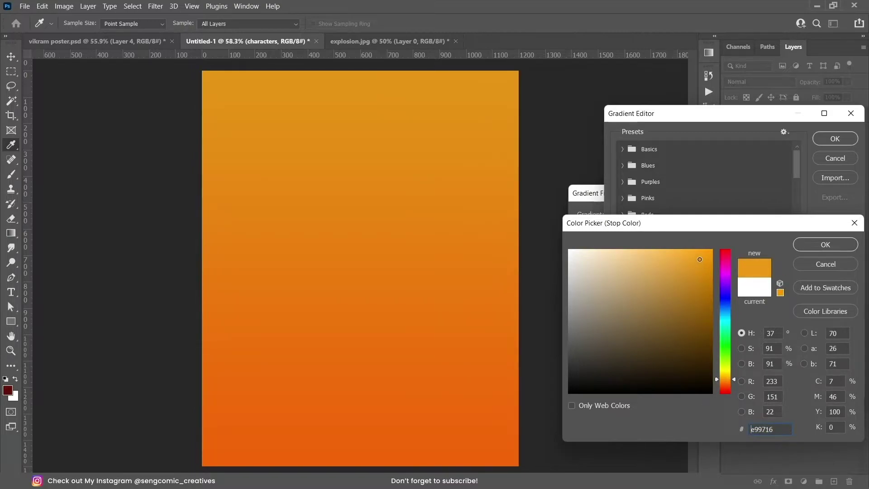
click(798, 245)
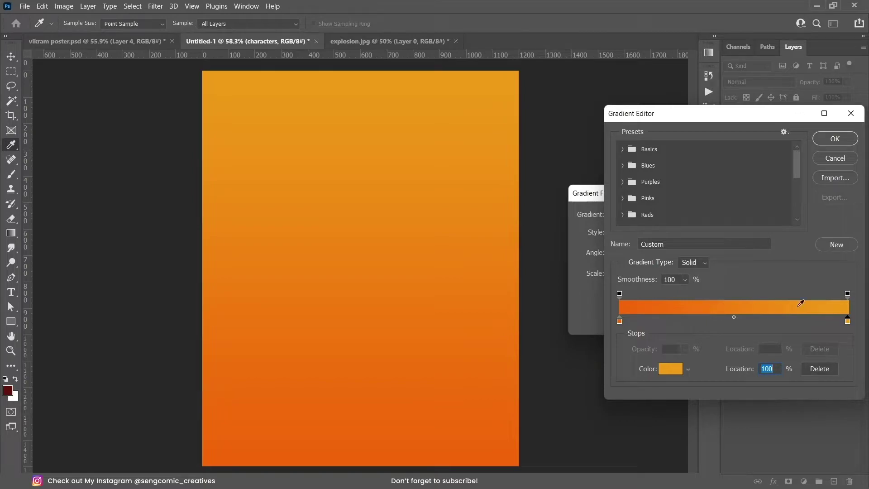
After trying Radial and other angles, commit Gradient Fill 1 as Linear at about 92°.
click(836, 139)
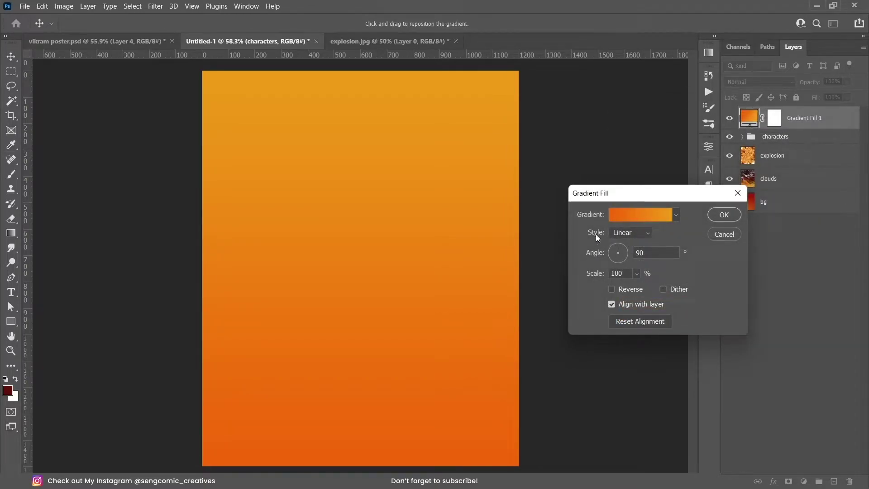
click(645, 234)
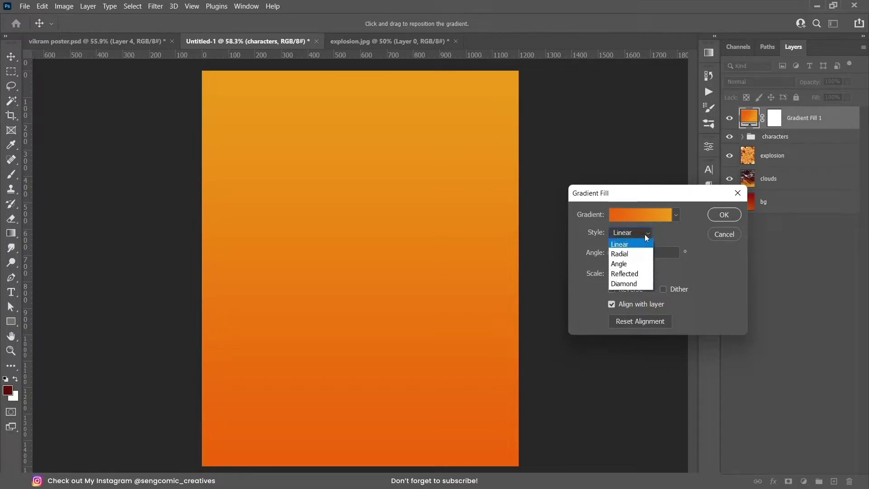
click(640, 245)
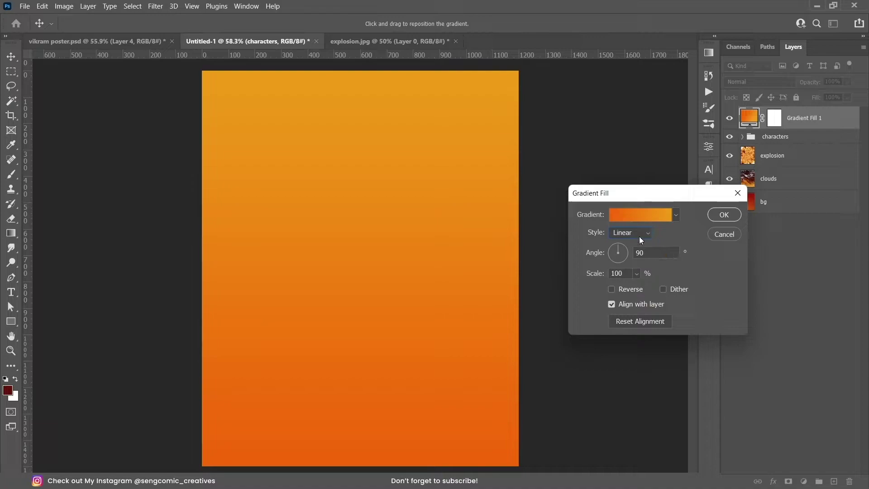
click(640, 234)
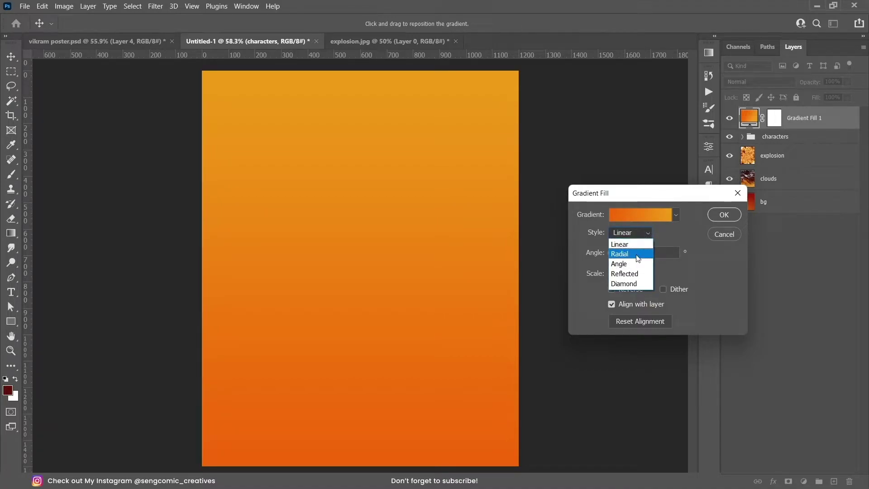
click(637, 254)
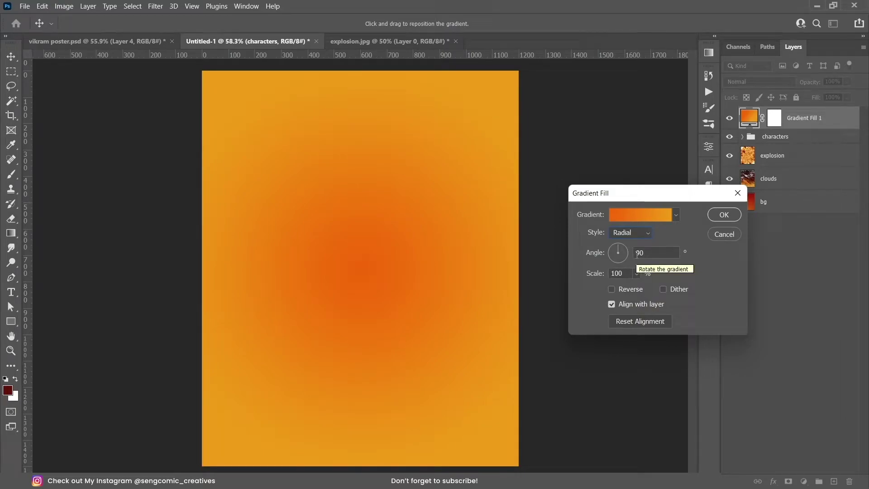
click(636, 234)
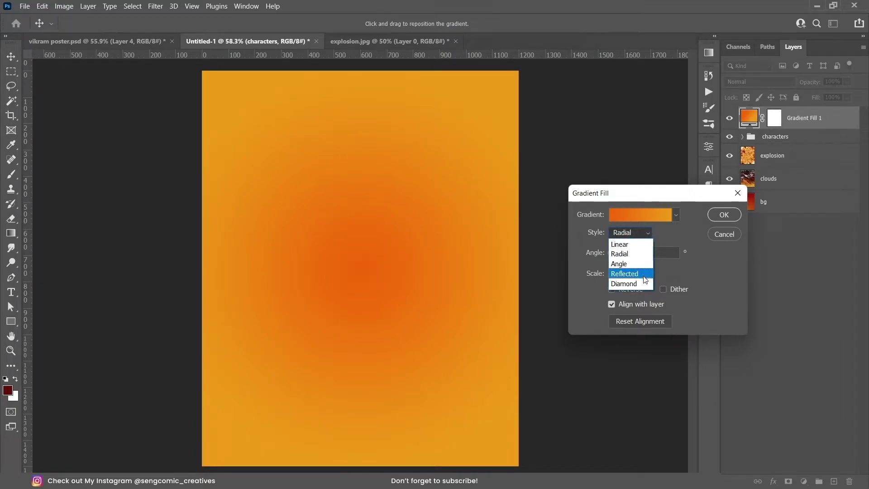
click(665, 269)
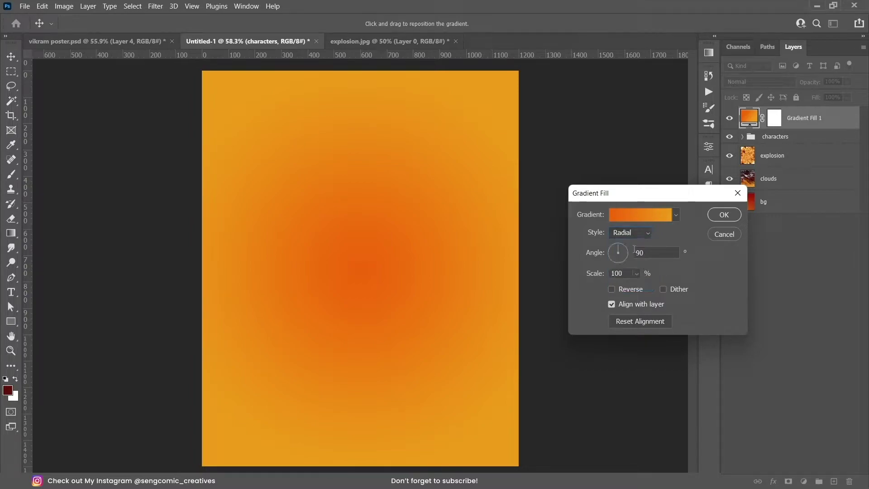
drag(627, 253, 619, 260)
click(616, 244)
click(617, 243)
click(629, 234)
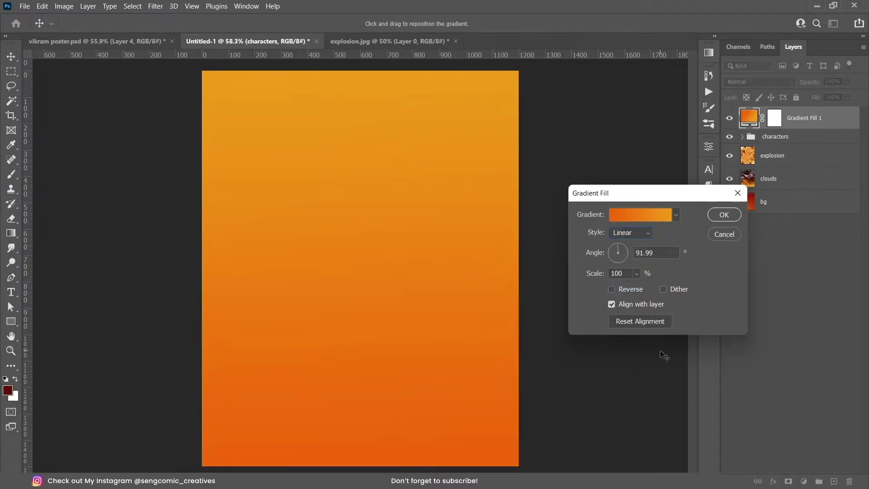
click(723, 215)
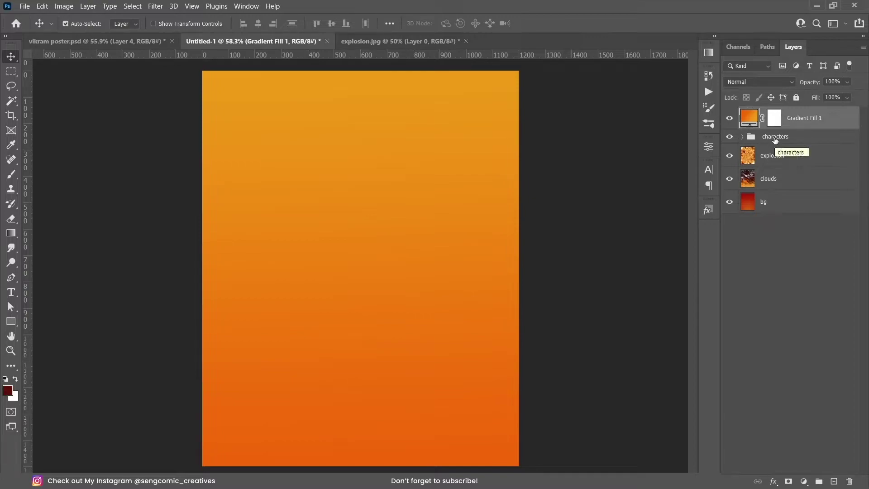
Alt-click to clip Gradient Fill 1 onto the characters group and blend it in Linear Burn.
click(796, 138)
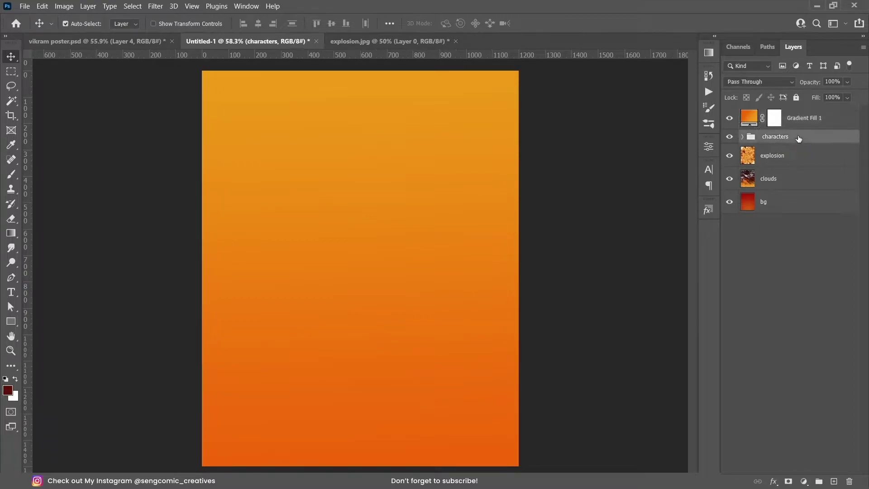
double_click(800, 127)
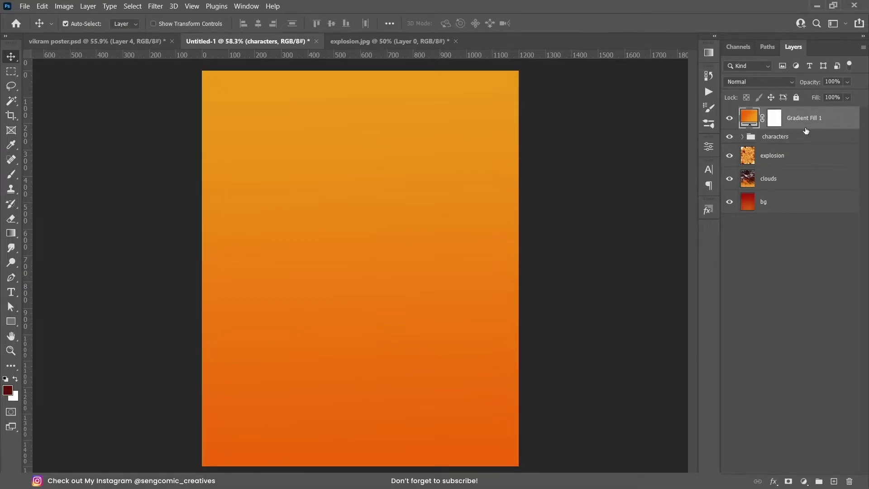
click(809, 156)
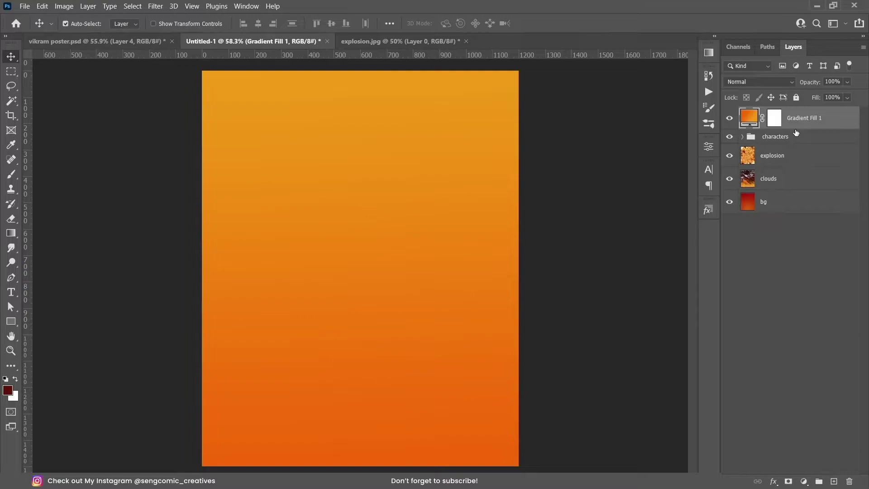
drag(796, 132, 799, 126)
alt+click(799, 127)
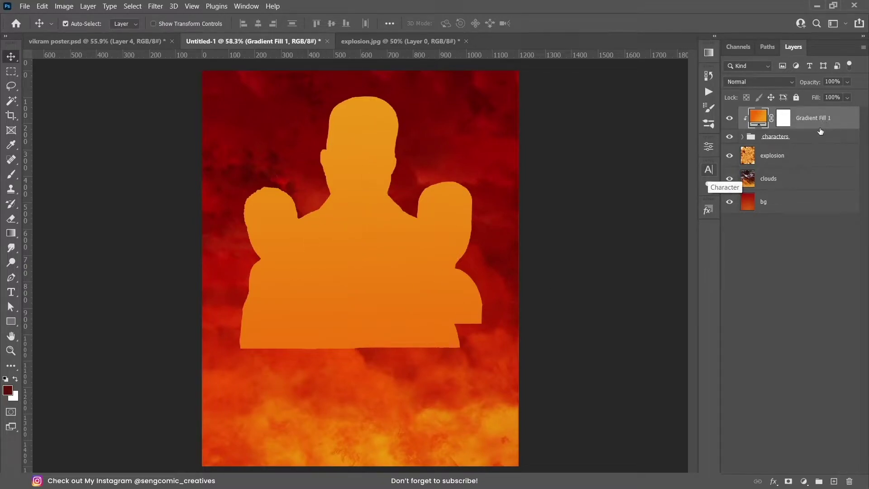
click(771, 86)
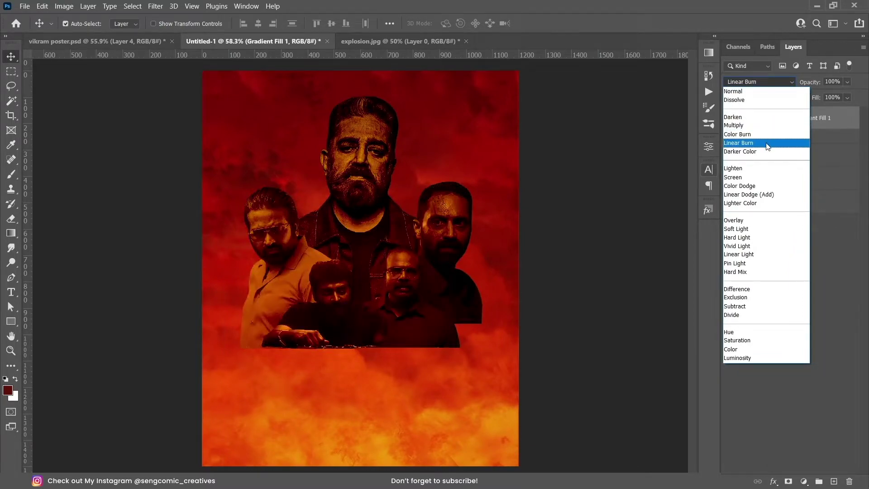
click(768, 144)
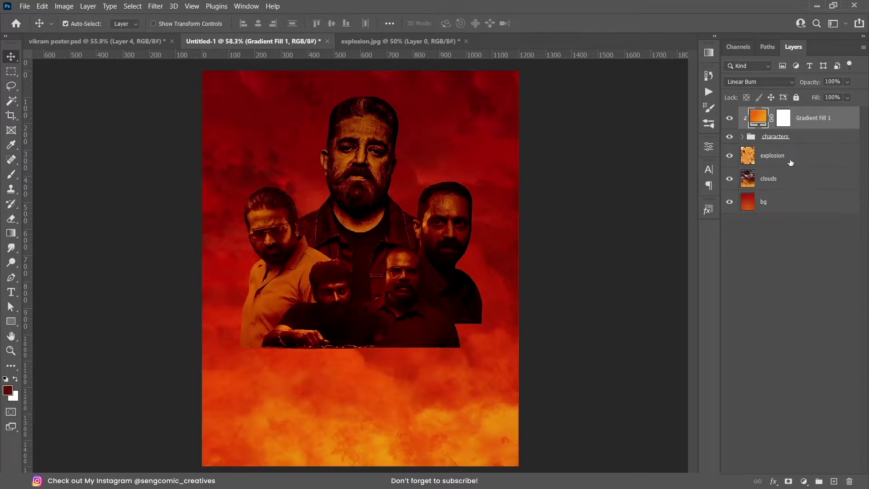
Add an empty layer named 'light' and move it below the characters group, above explosion.
click(834, 481)
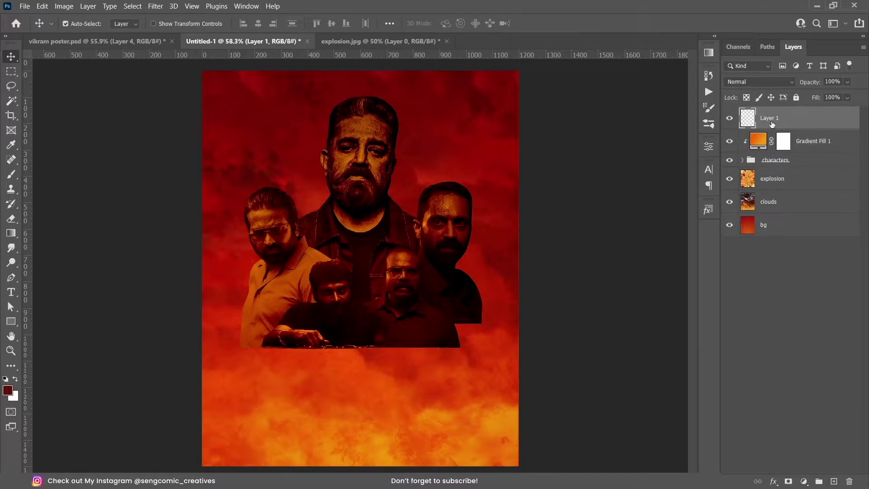
double_click(771, 120)
text(light)
click(813, 127)
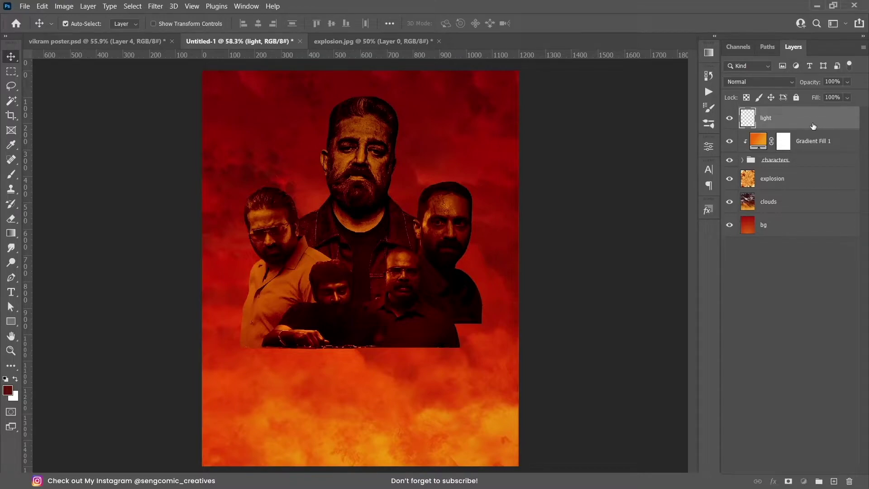
drag(814, 127, 817, 167)
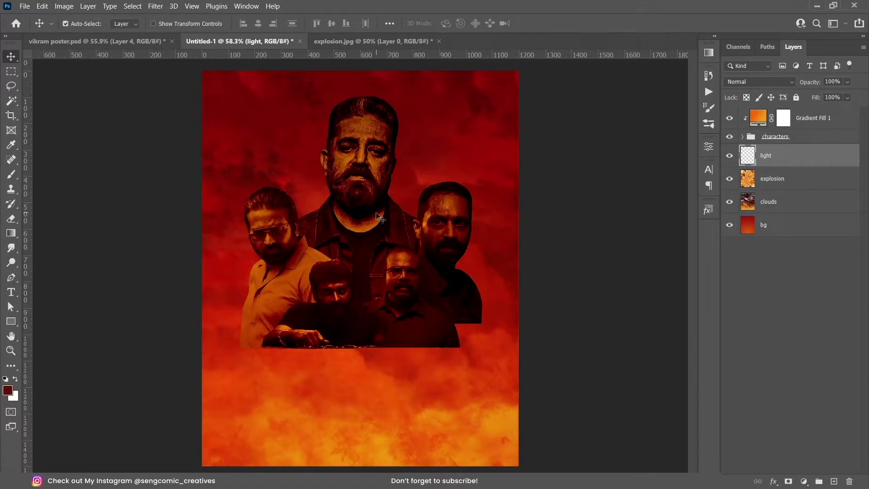
Select the Gradient tool and load the Basics Foreground to Transparent preset.
key(b)
key(g)
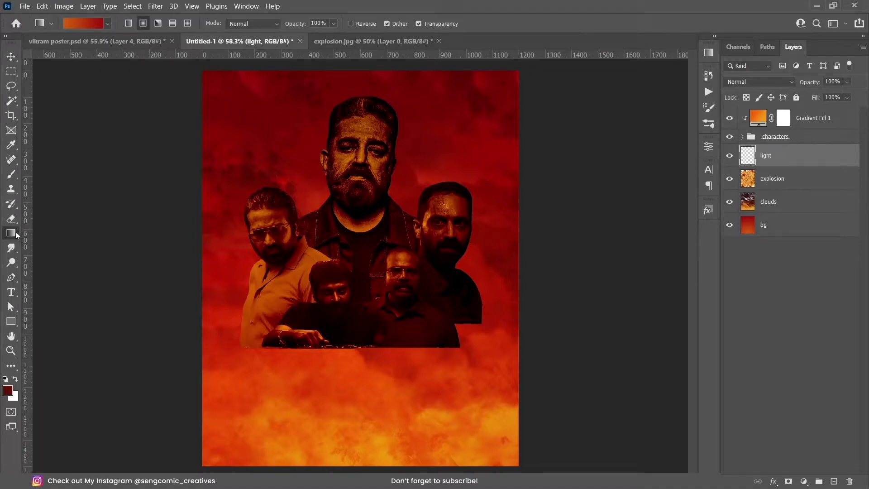
click(90, 24)
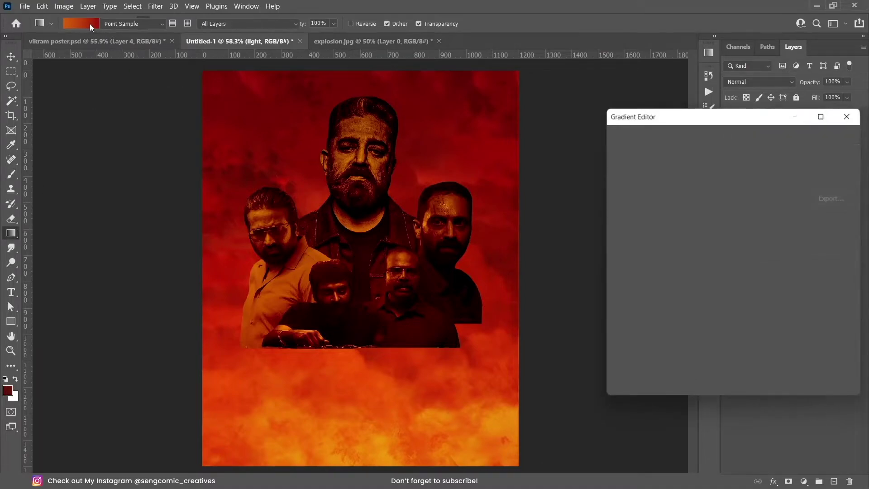
click(620, 321)
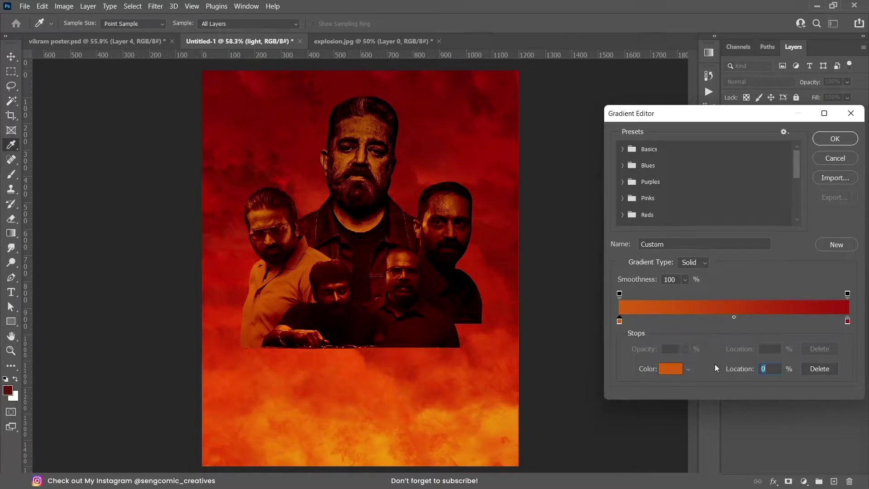
click(624, 149)
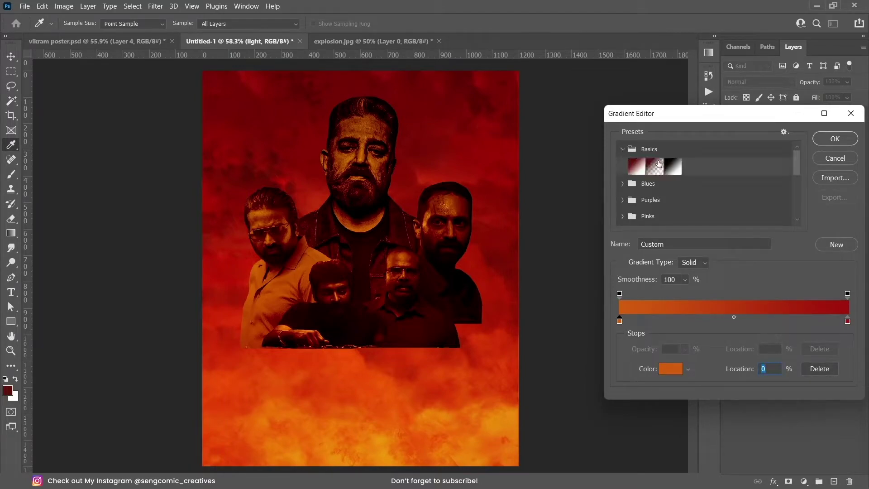
click(655, 166)
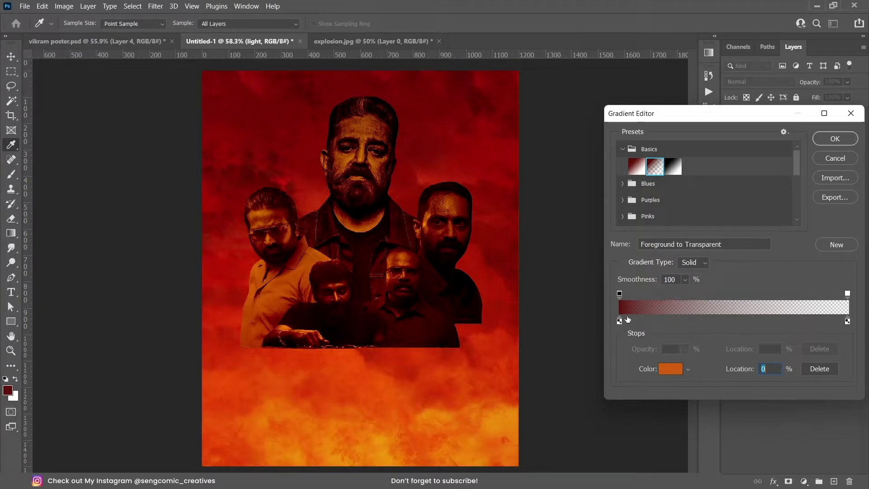
Set the gradient's left stop to bright orange (fca01c) and confirm the gradient.
click(620, 321)
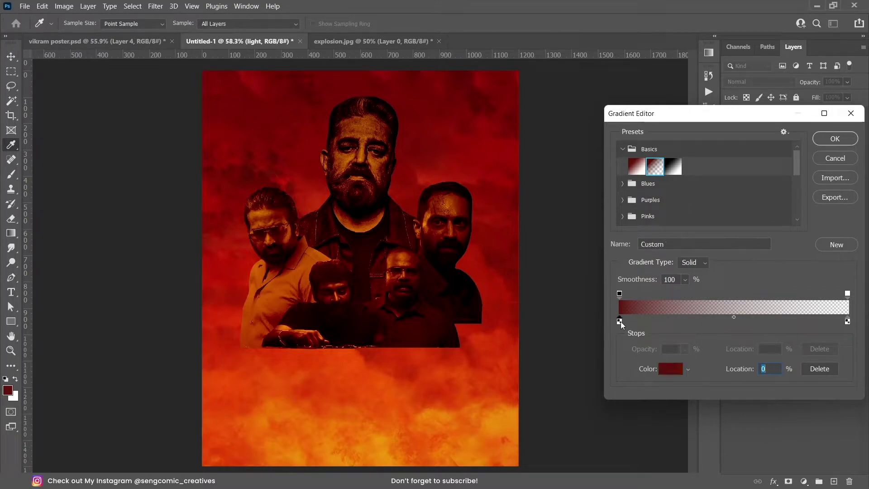
click(674, 376)
drag(726, 384, 731, 383)
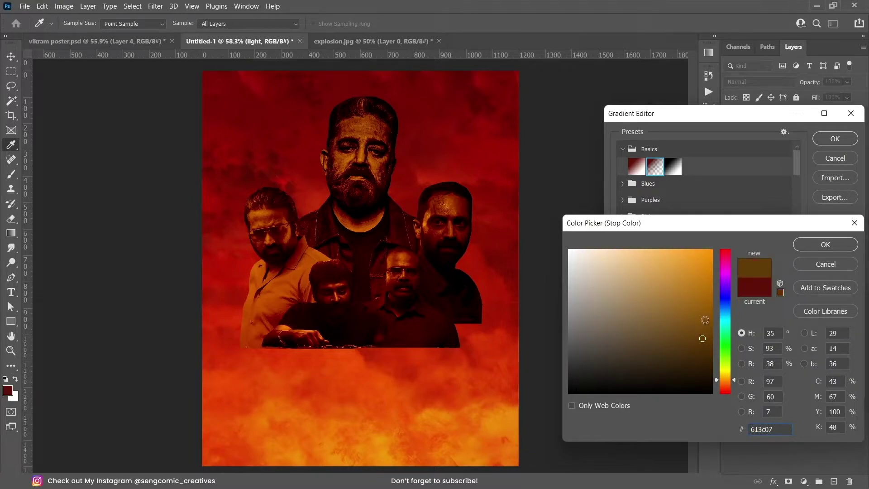
drag(705, 320, 697, 250)
click(825, 244)
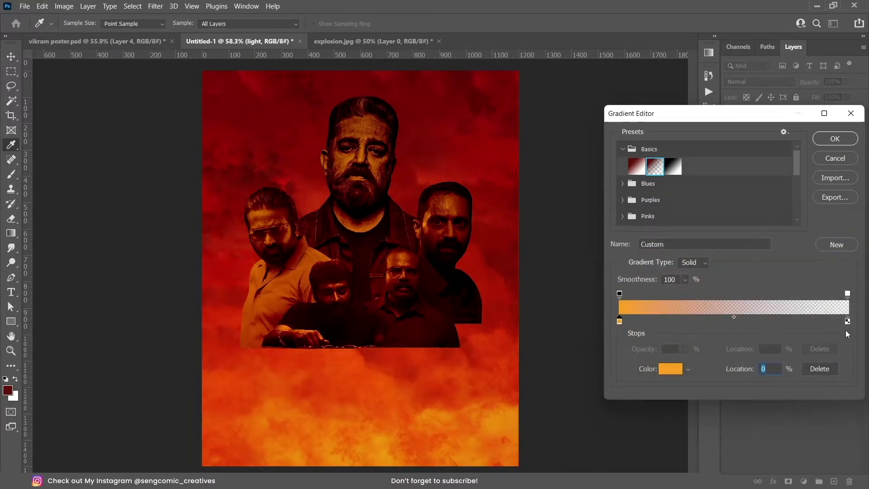
click(848, 321)
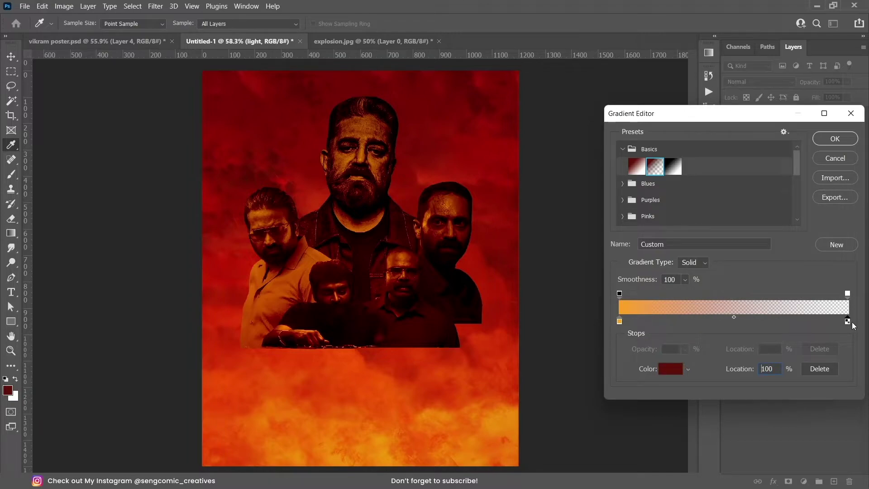
click(835, 138)
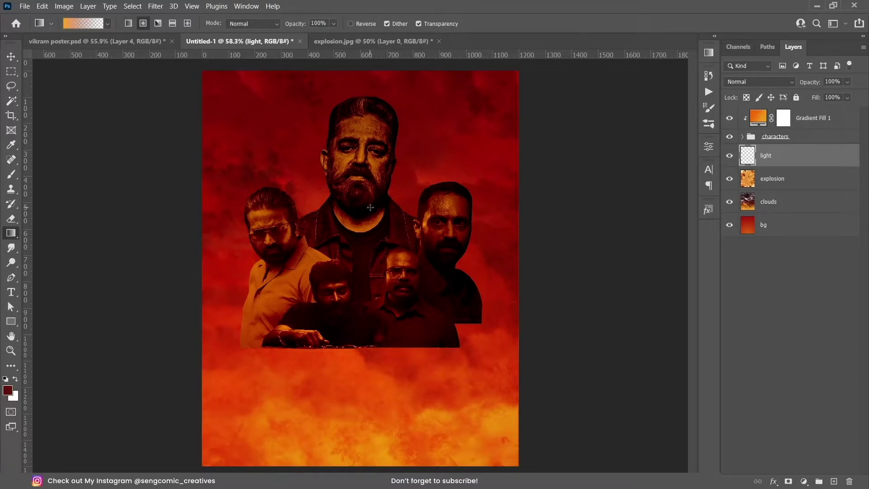
Draw an orange glow gradient from the central man's chest up behind his head.
drag(360, 222, 465, 112)
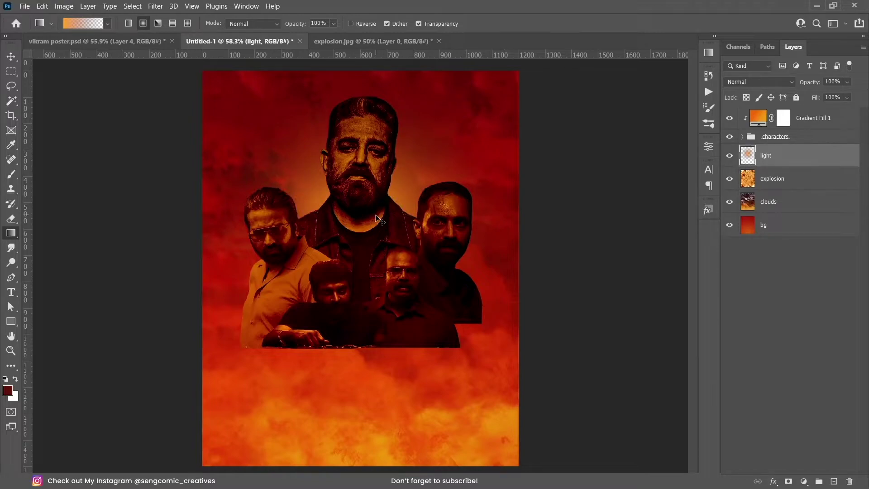
key(ctrl+z)
drag(362, 223, 485, 88)
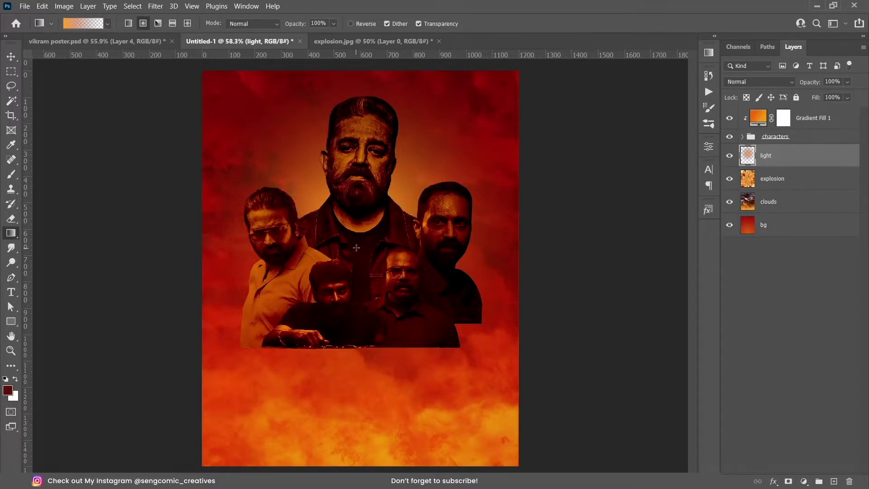
key(v)
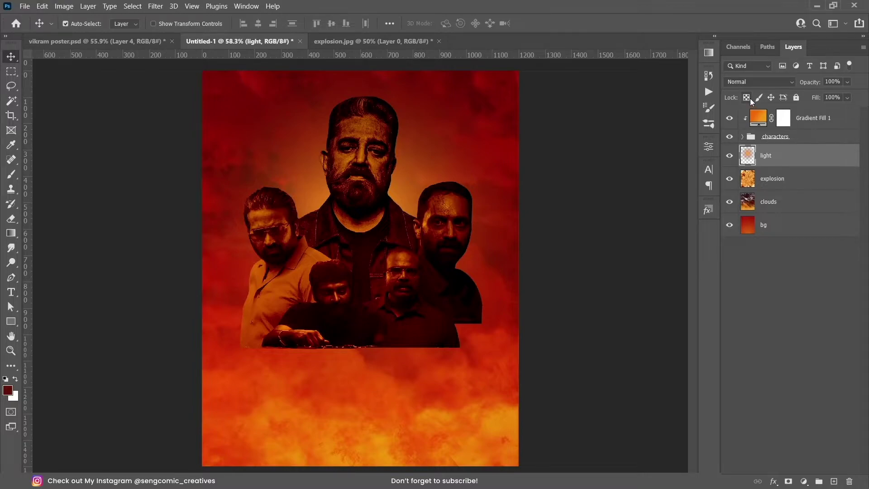
Set the light layer's blend mode to Linear Dodge (Add).
click(746, 83)
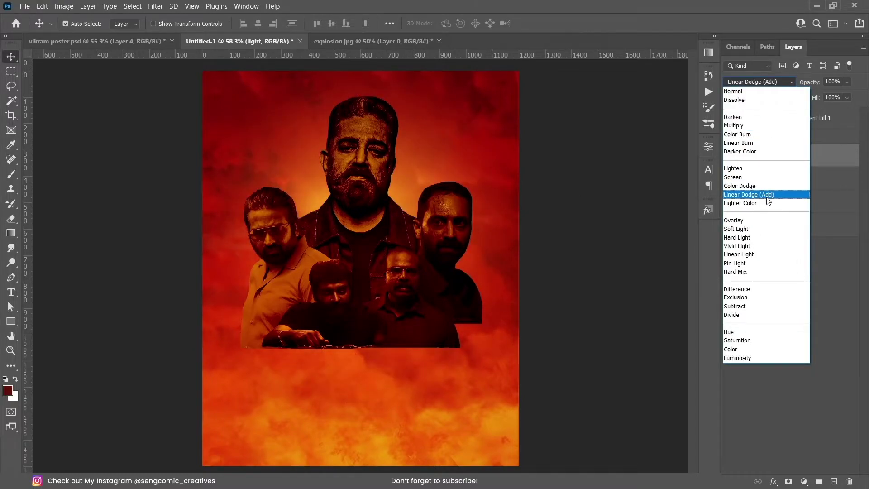
click(767, 198)
click(752, 84)
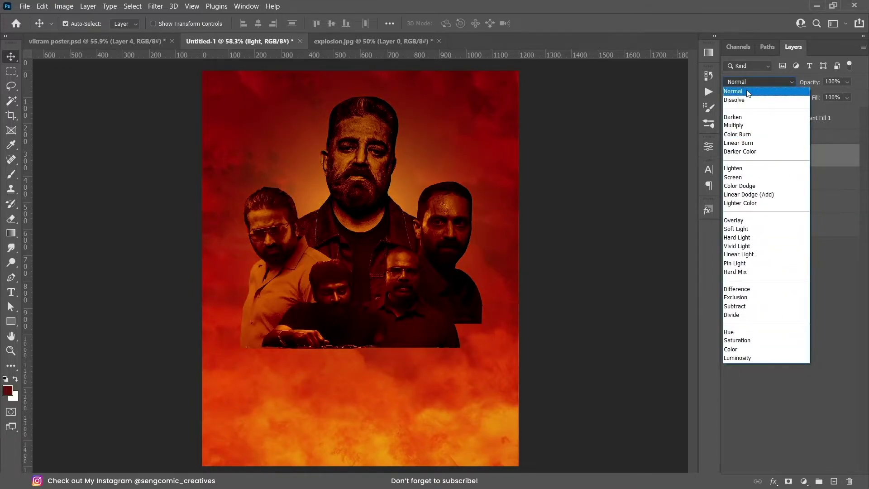
click(765, 198)
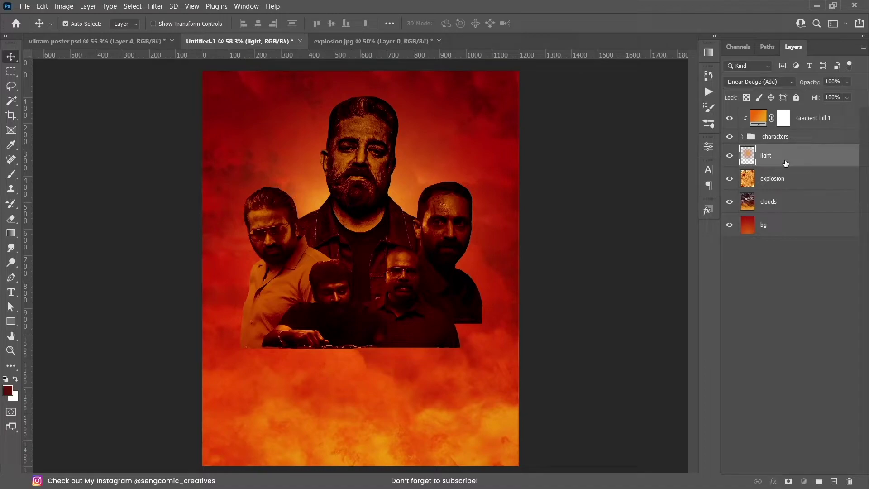
ctrl+click(800, 167)
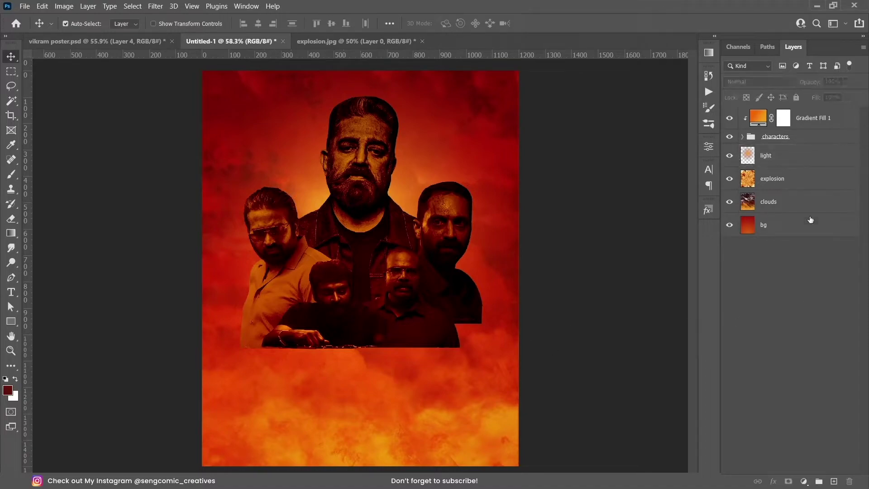
Add an empty layer named 'rim ligt' clipped to Gradient Fill 1.
click(796, 166)
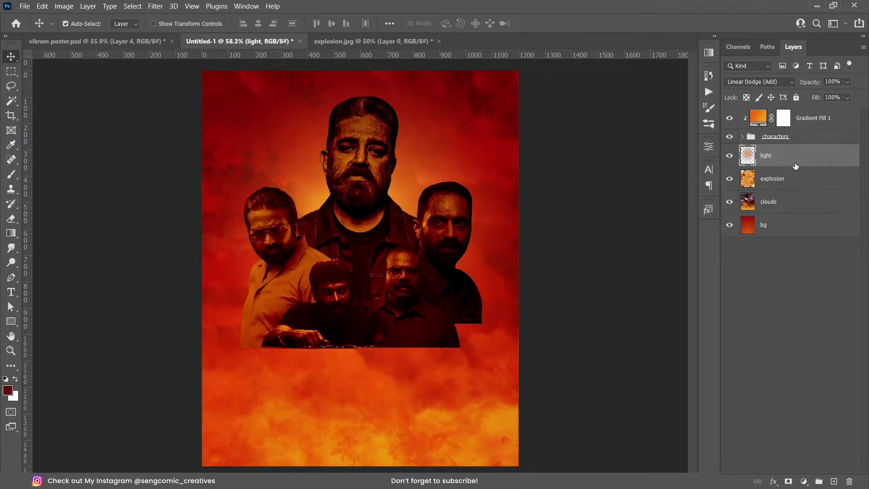
click(830, 117)
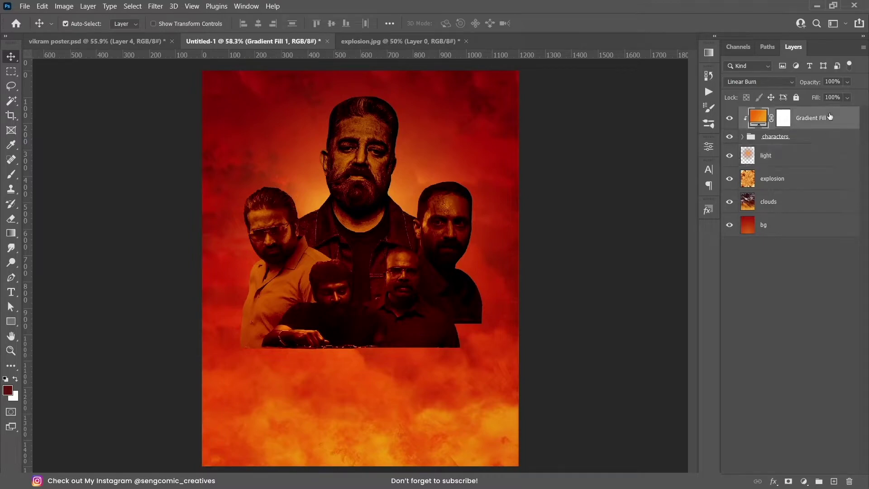
click(834, 481)
alt+click(814, 130)
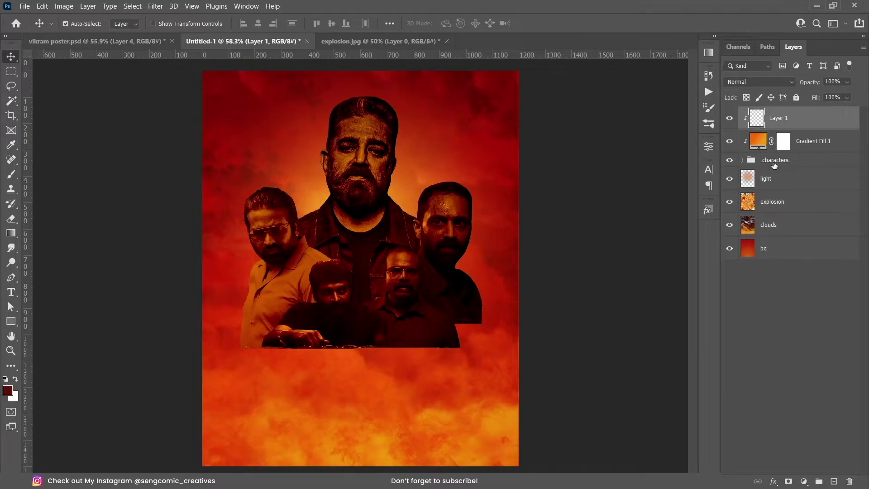
double_click(782, 119)
text(rim)
text( ligt)
key(Return)
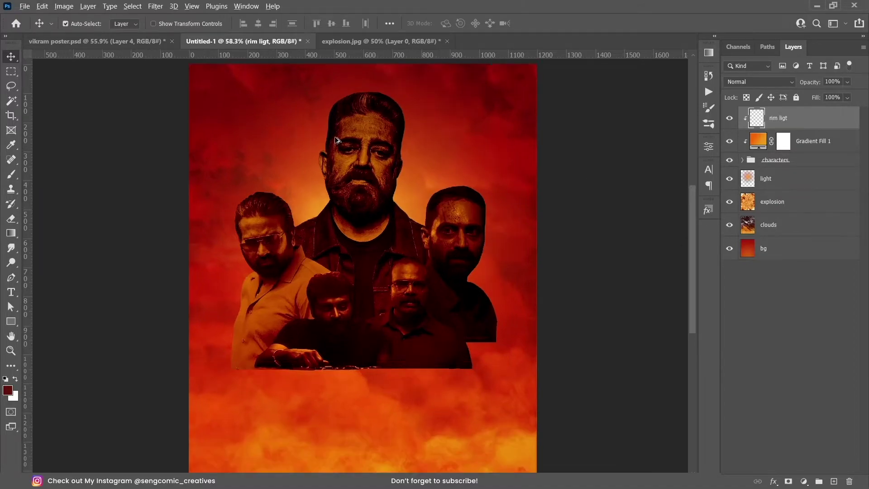
Choose the Soft Round brush, discard a trial stroke, and shrink it to 15 px.
scroll(337, 141, up, 5)
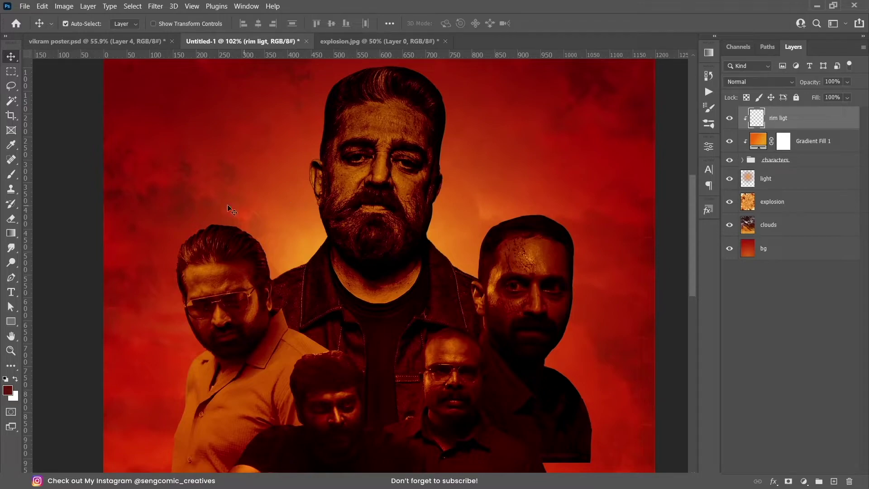
click(12, 175)
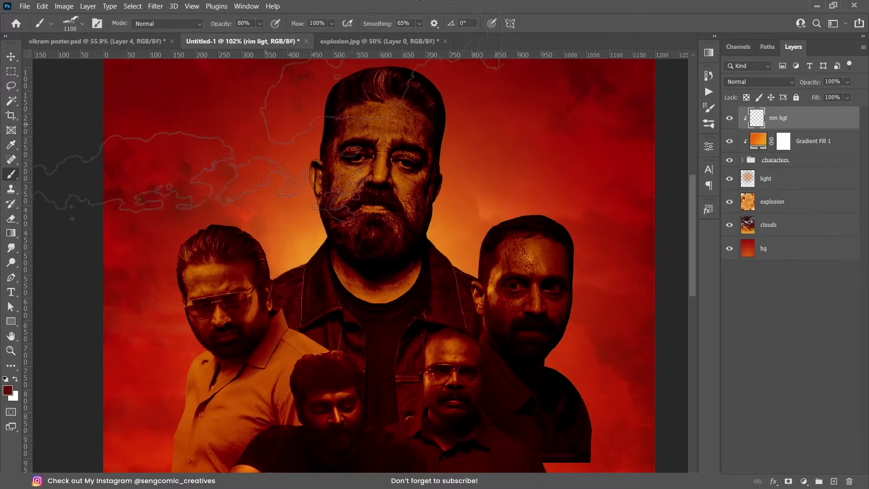
click(73, 29)
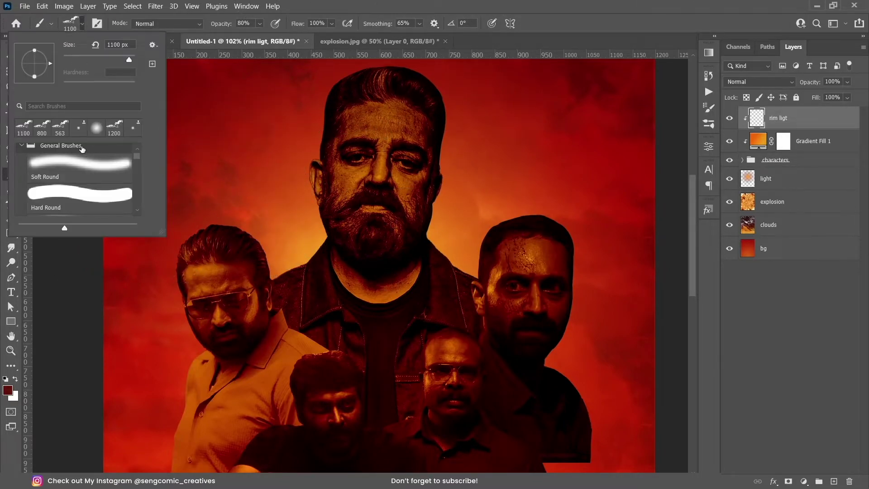
click(73, 174)
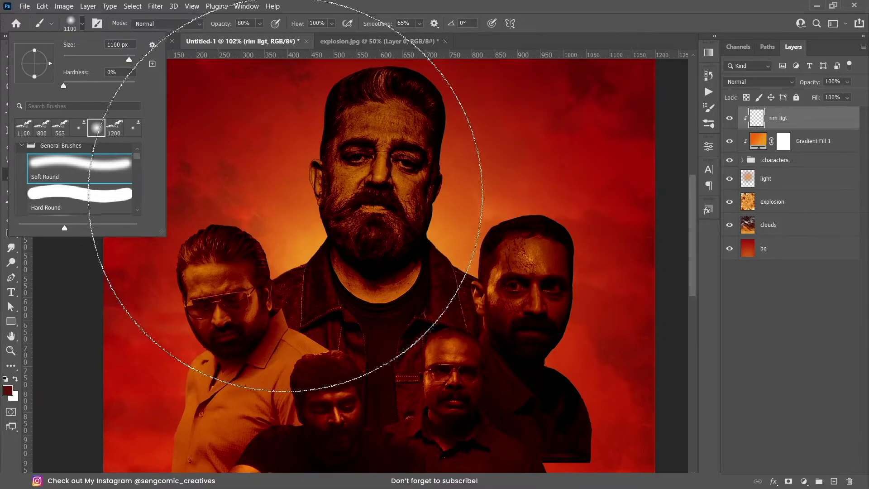
drag(446, 243, 402, 240)
key(ctrl+z)
key(bracketleft)
key(bracketleft)
key(bracketleft)
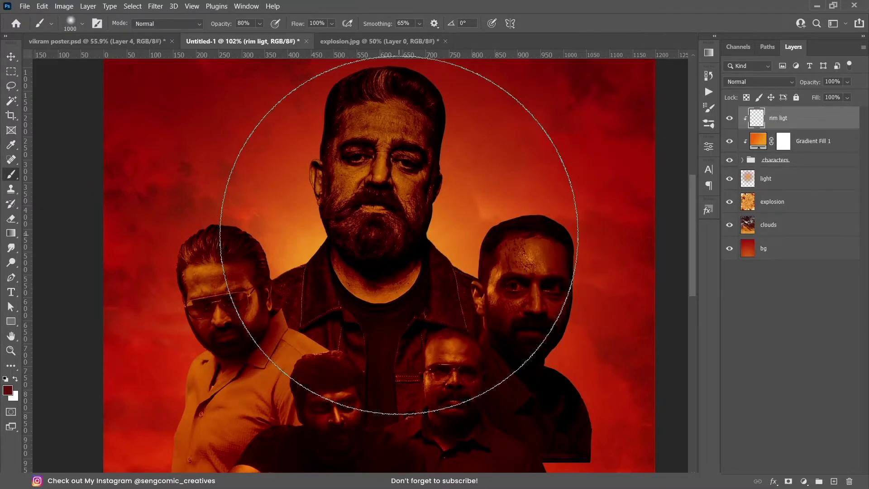
key(bracketleft)
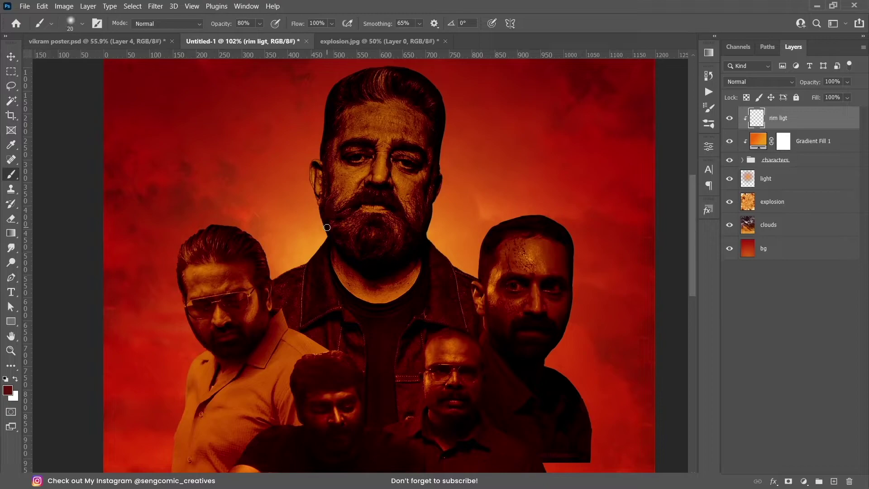
key(bracketleft)
key(bracketleft)
Sample an orange paint colour from the poster and paint rim light along the shoulder edge.
alt+click(320, 243)
click(8, 390)
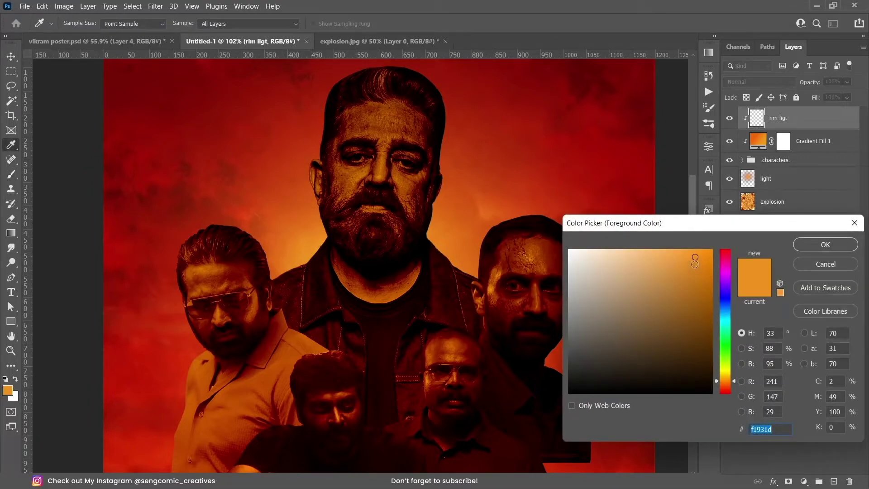
click(822, 247)
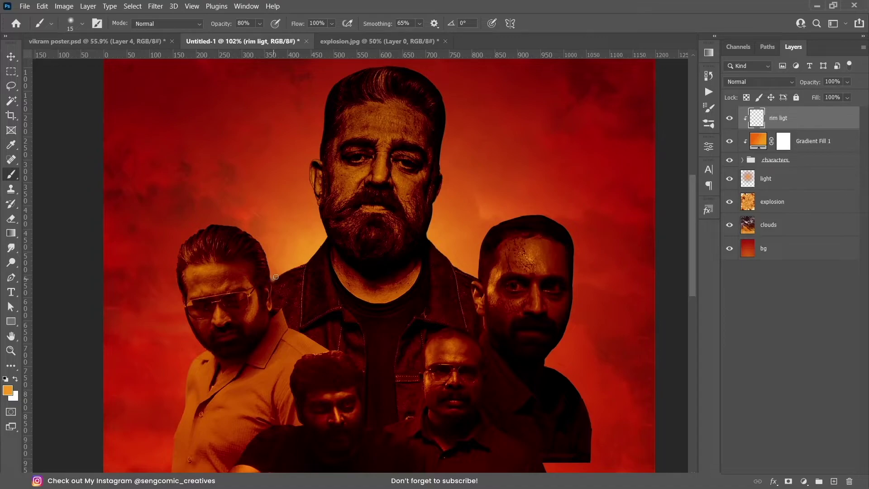
drag(276, 276, 311, 261)
Try lower brush opacities, then set brush opacity back to 100%.
drag(281, 38, 255, 36)
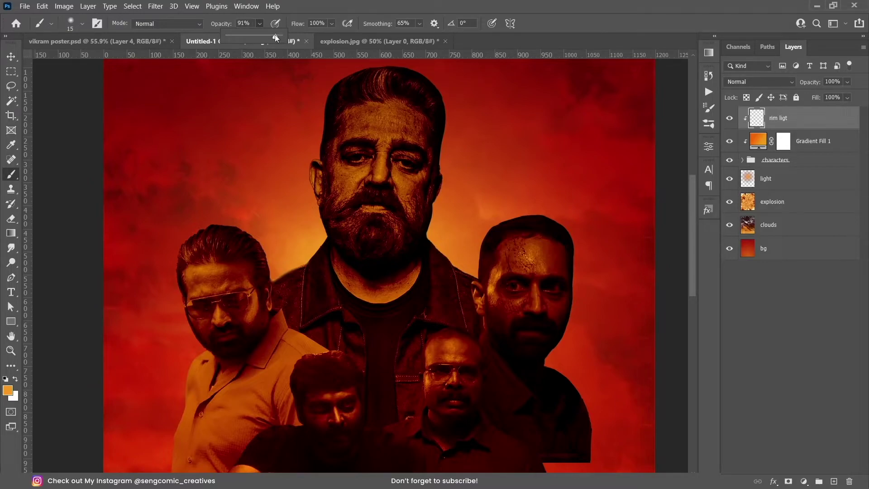
drag(275, 36, 274, 36)
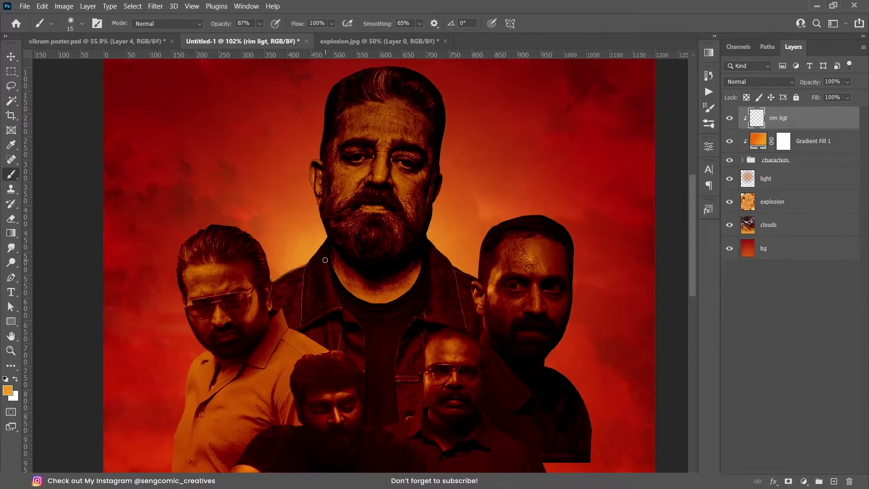
key(1)
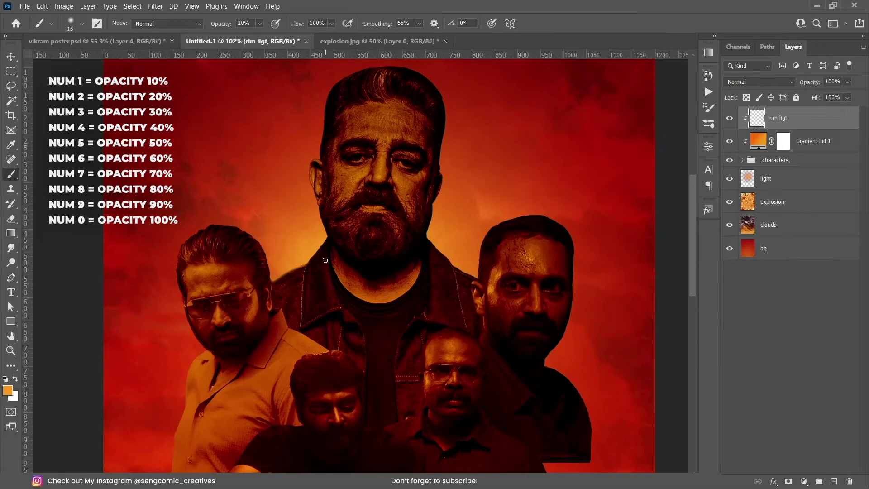
key(0)
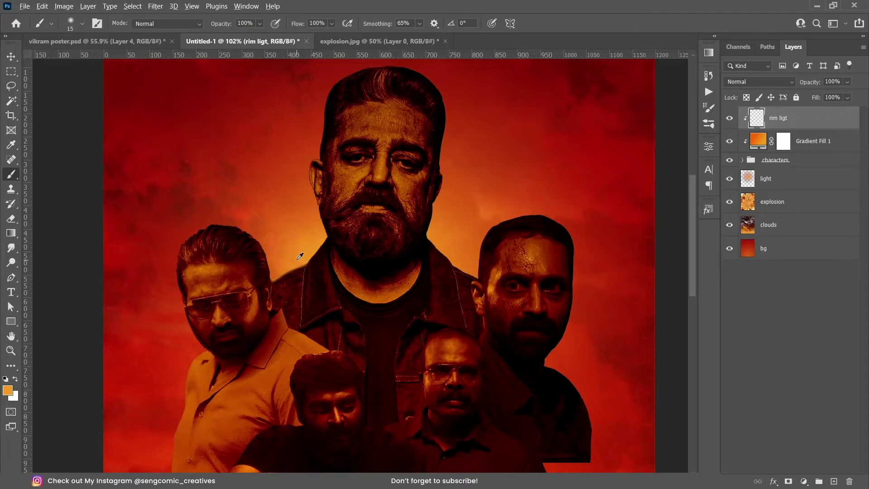
Paint rim light along the jacket and beard edge at 80% brush opacity.
scroll(296, 260, up, 2)
scroll(296, 260, up, 2)
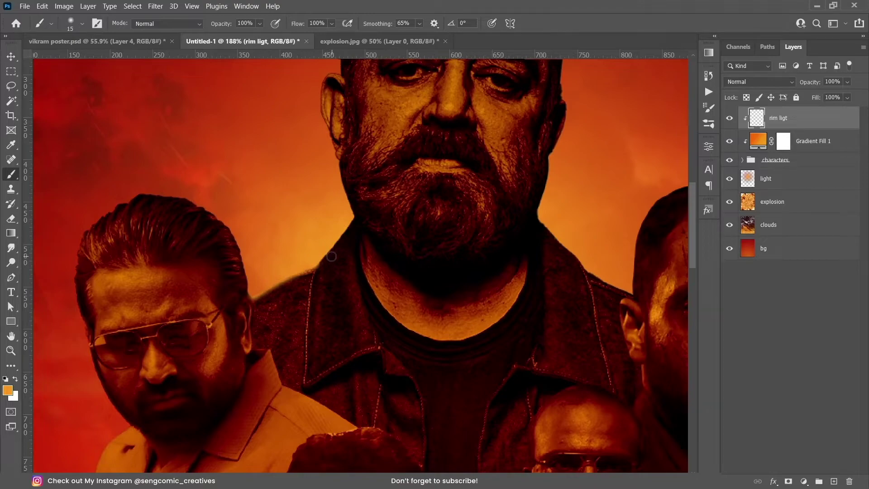
key(8)
drag(328, 247, 353, 211)
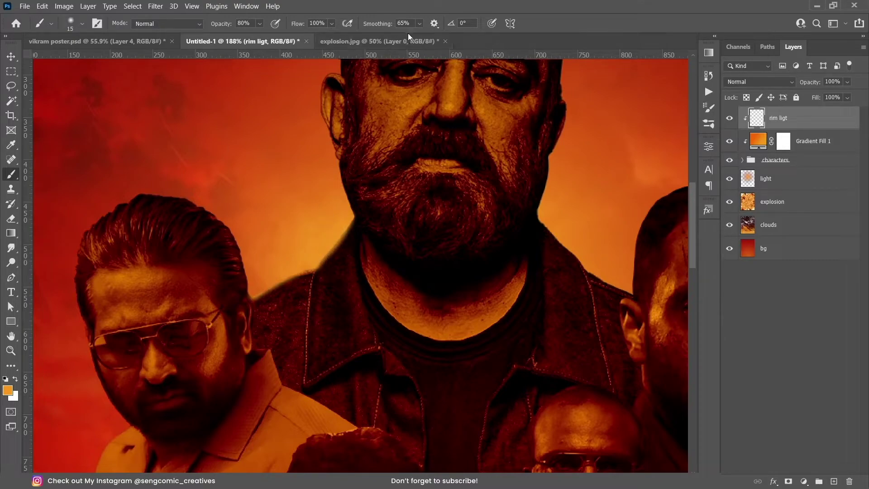
Lower brush smoothing to 66%, remove a stray neck stroke, and paint the beard edge toward the ear.
click(421, 24)
drag(392, 307, 490, 317)
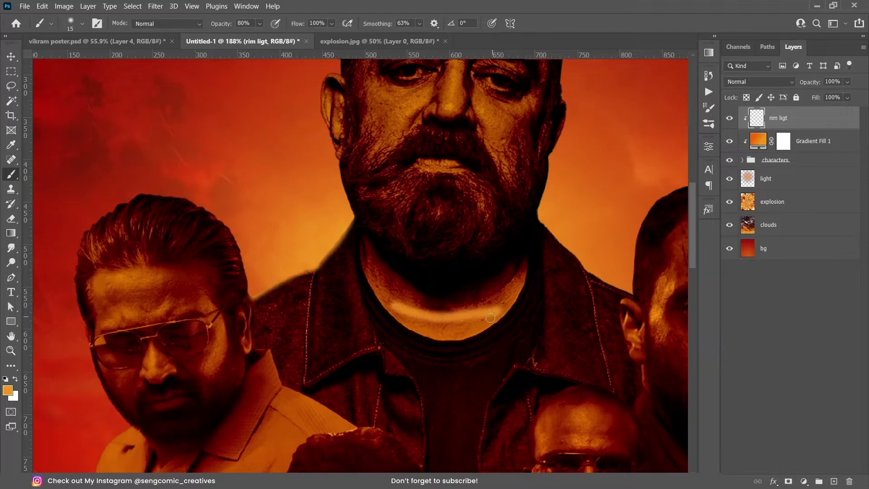
key(ctrl+z)
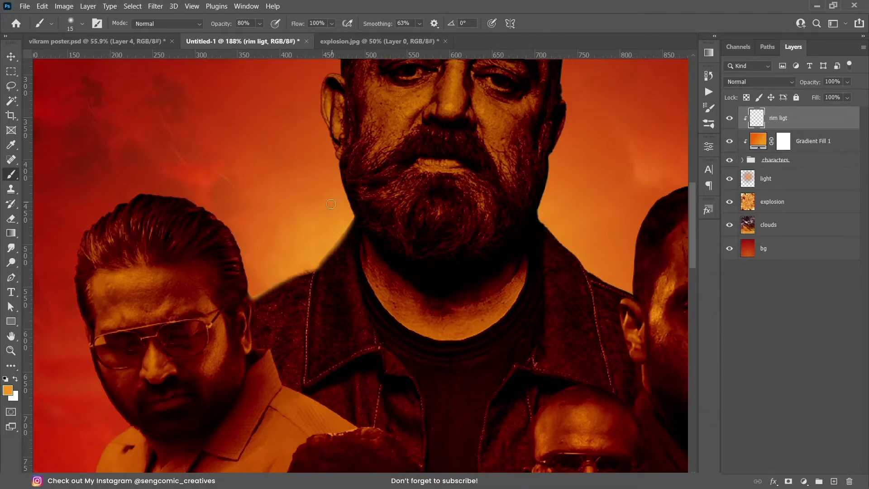
click(420, 24)
drag(434, 36, 430, 37)
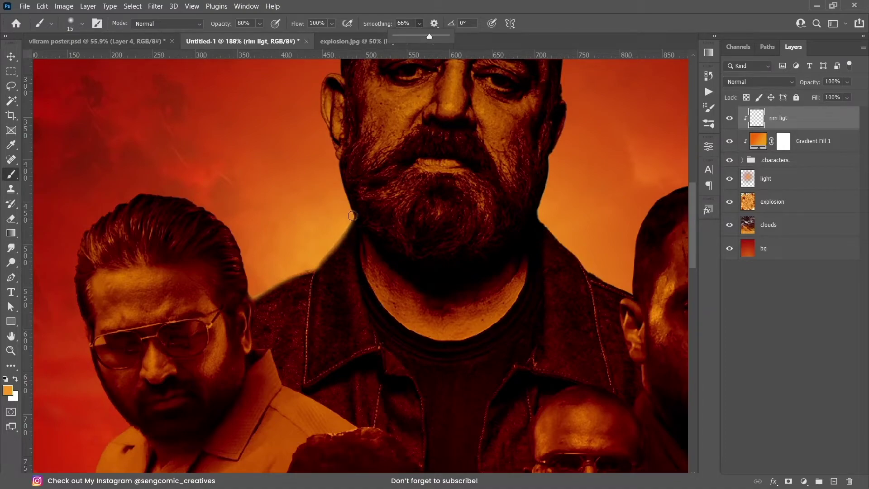
drag(352, 217, 331, 157)
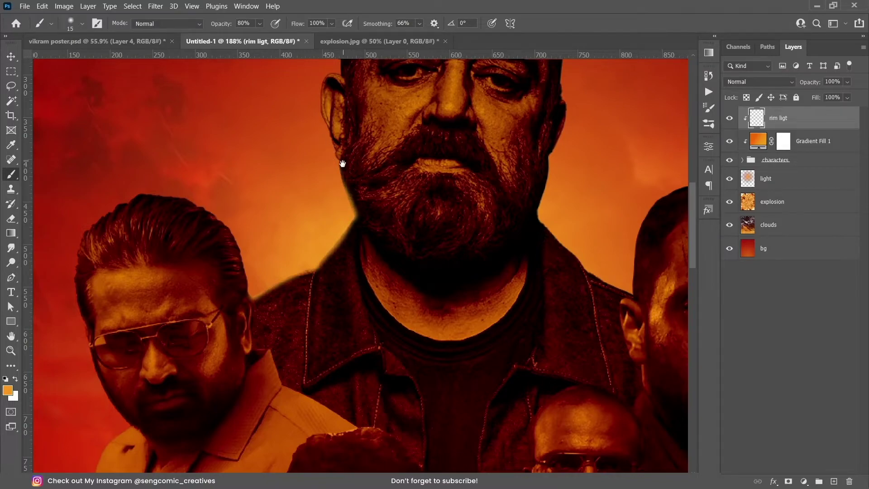
Paint size-10 rim light along the ear and left hair edge.
scroll(330, 181, up, 3)
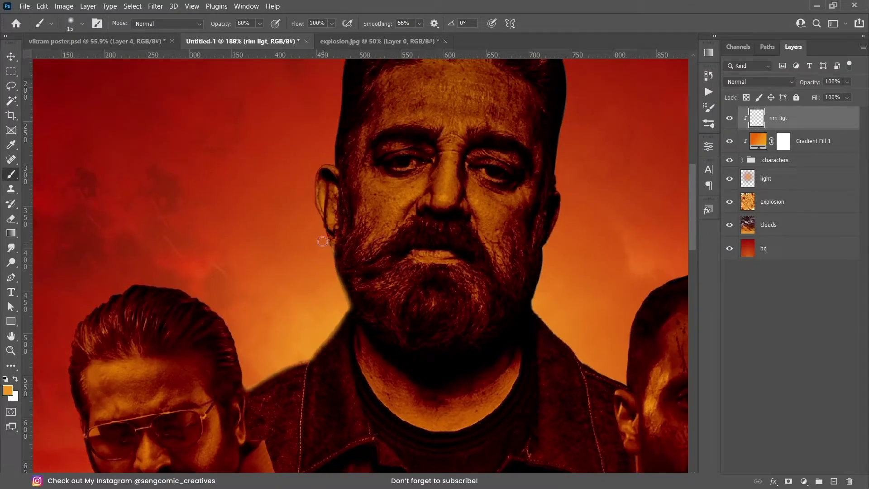
key(bracketleft)
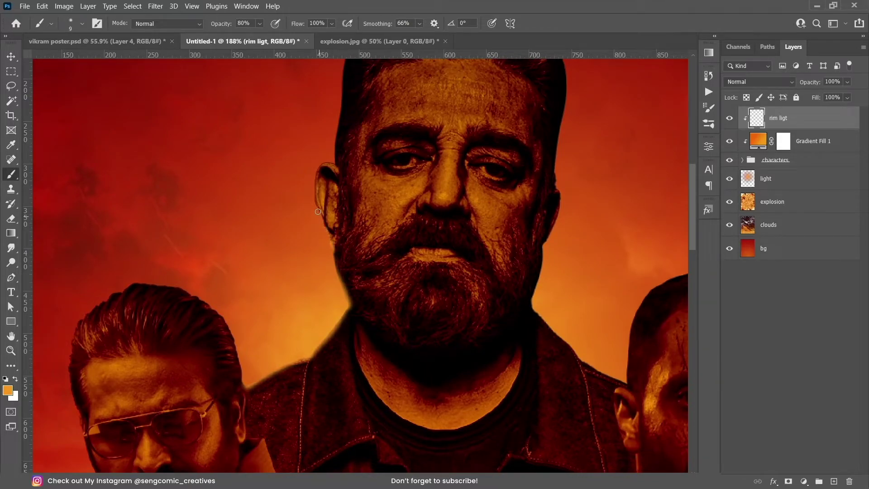
drag(314, 173, 344, 88)
scroll(345, 89, up, 4)
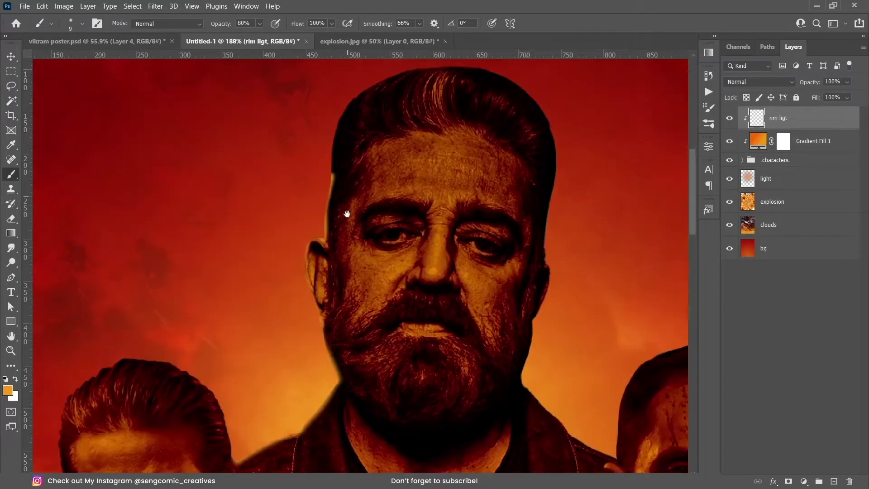
scroll(323, 235, up, 1)
drag(323, 235, 338, 142)
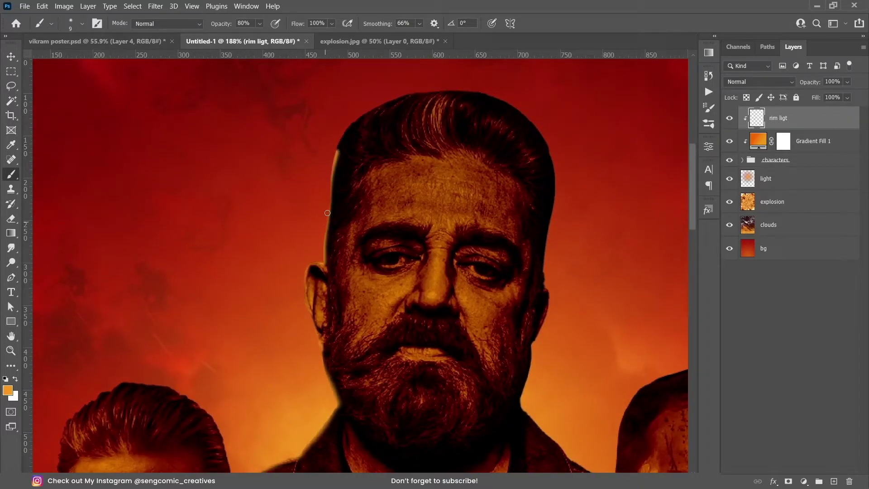
mouse_move(328, 212)
mouse_down()
mouse_move(347, 123)
mouse_move(361, 115)
mouse_move(423, 90)
mouse_move(523, 107)
mouse_up()
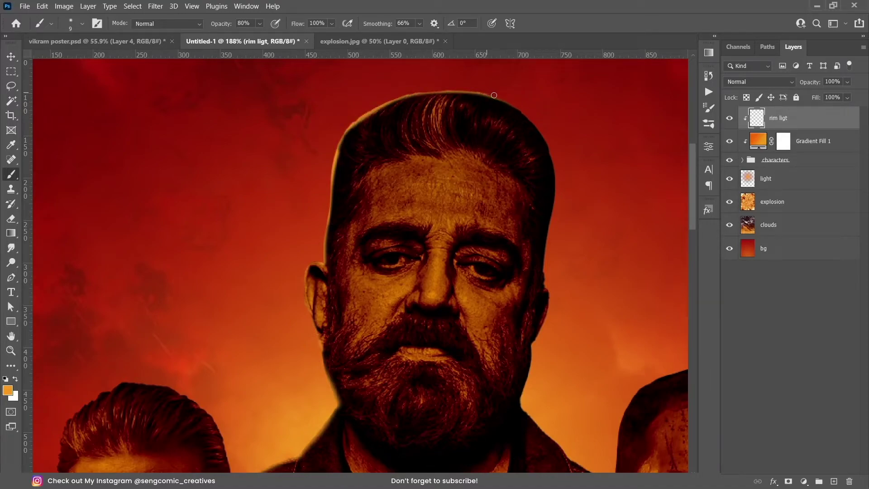
Erase excess glow on the upper-left hair, paint the right hair edge, keeping 80% opacity.
key(e)
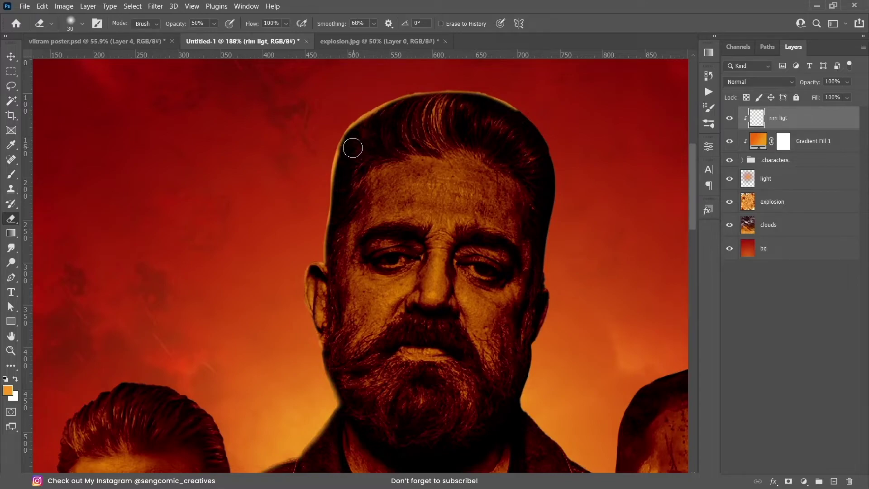
mouse_move(352, 147)
mouse_down()
mouse_move(363, 117)
mouse_move(343, 140)
mouse_up()
key(b)
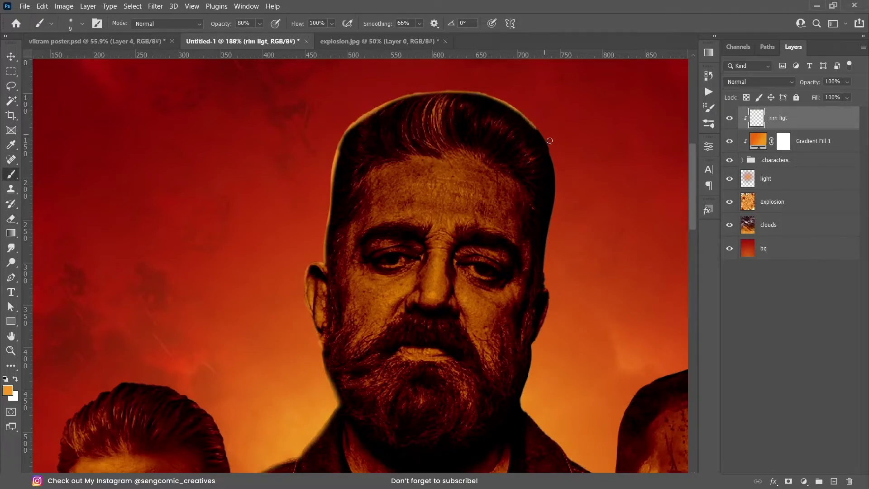
mouse_move(549, 140)
mouse_down()
mouse_move(546, 292)
mouse_move(500, 165)
mouse_up()
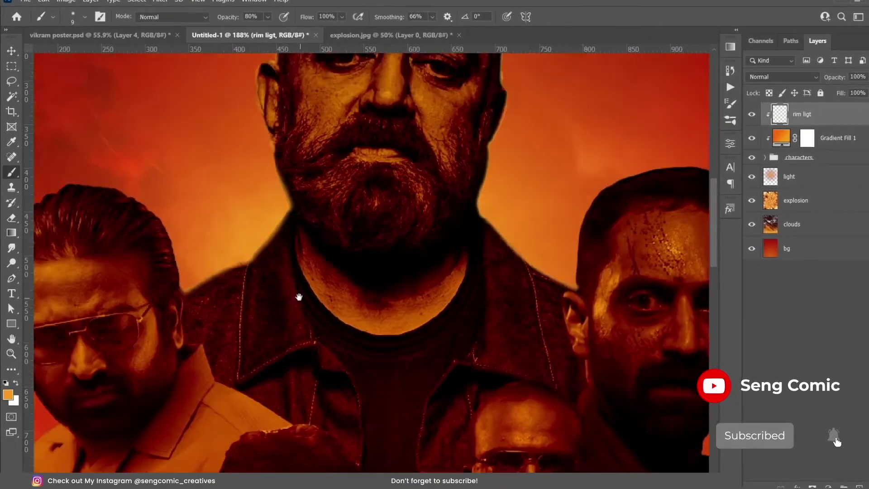
scroll(299, 297, down, 3)
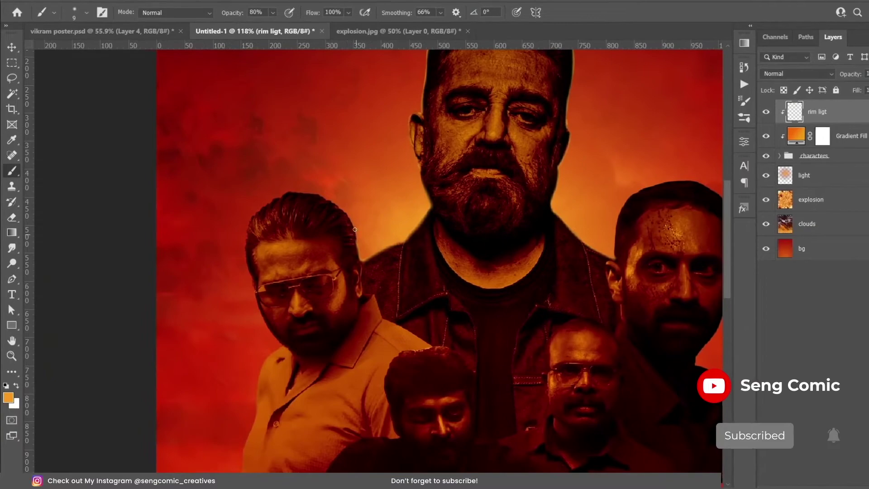
key(2)
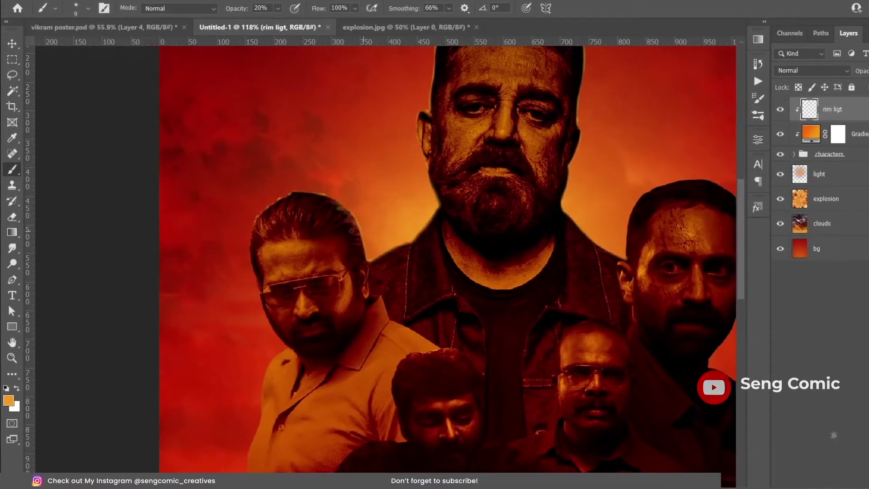
key(8)
scroll(459, 311, down, 3)
scroll(458, 311, up, 5)
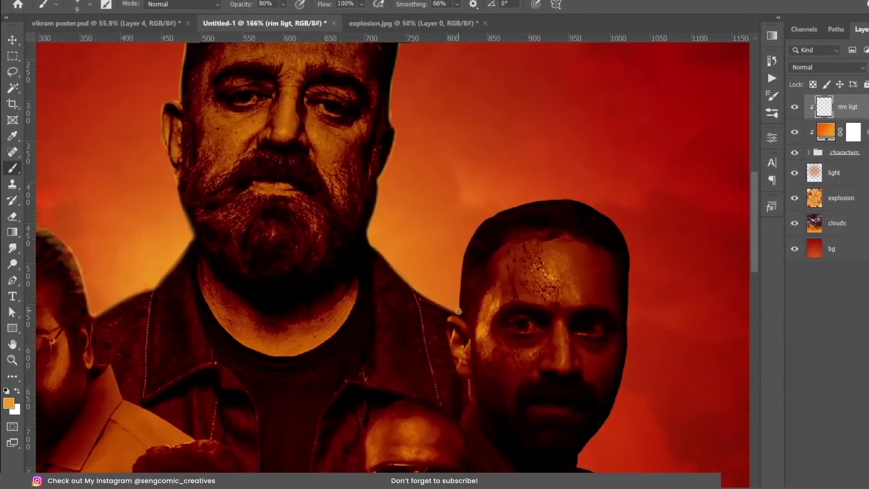
scroll(617, 312, down, 3)
scroll(417, 338, up, 3)
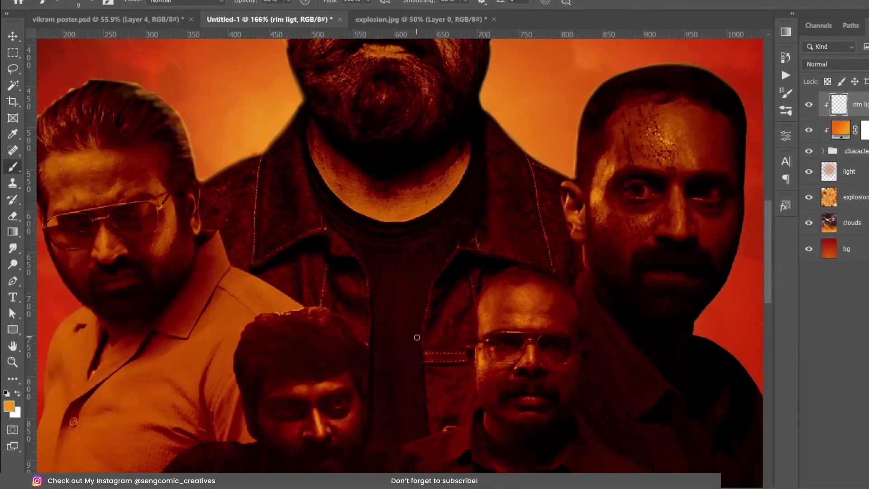
scroll(417, 337, down, 3)
scroll(479, 279, up, 2)
scroll(480, 279, up, 3)
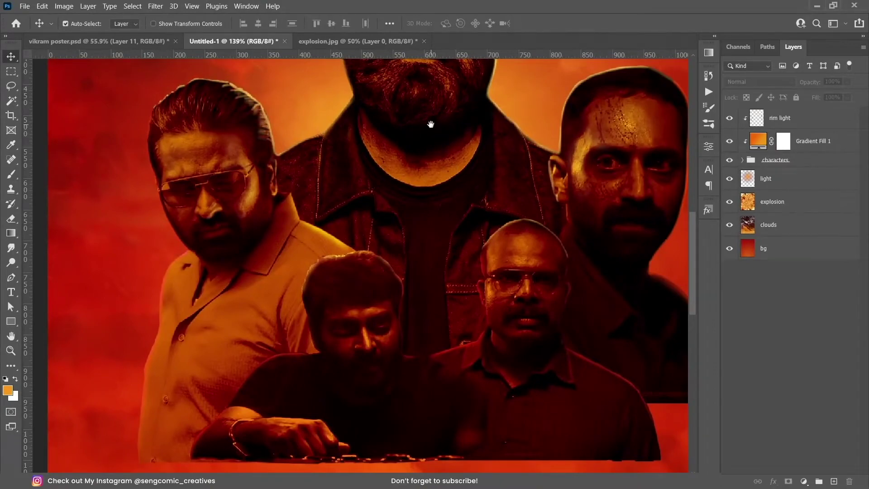
Compare the poster with rim light hidden and shown, then select Gradient Fill 1.
drag(431, 124, 421, 252)
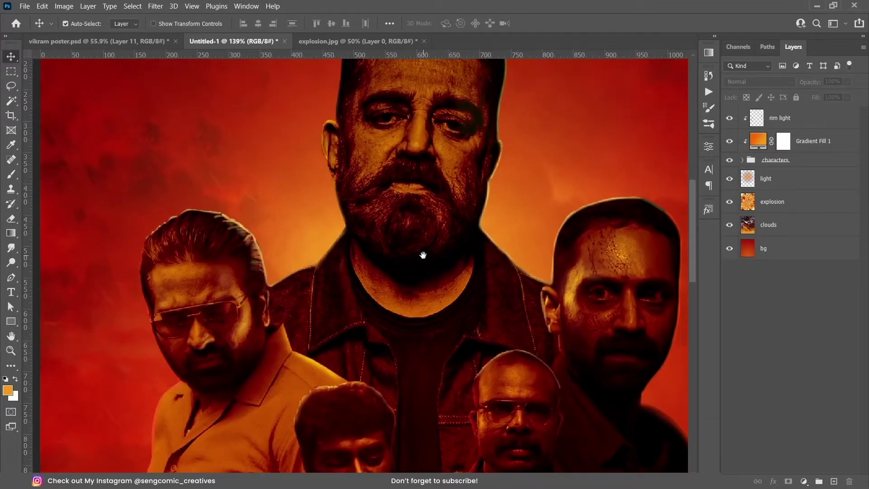
drag(452, 140, 451, 228)
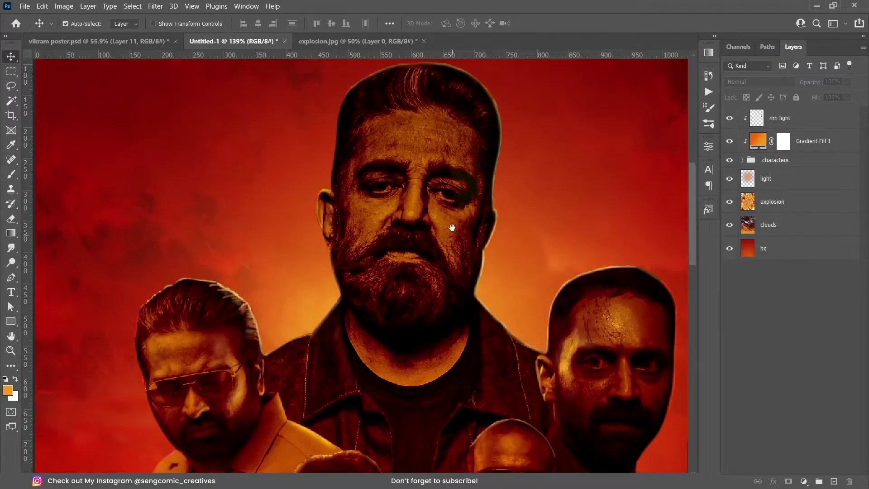
click(730, 119)
drag(606, 354, 622, 168)
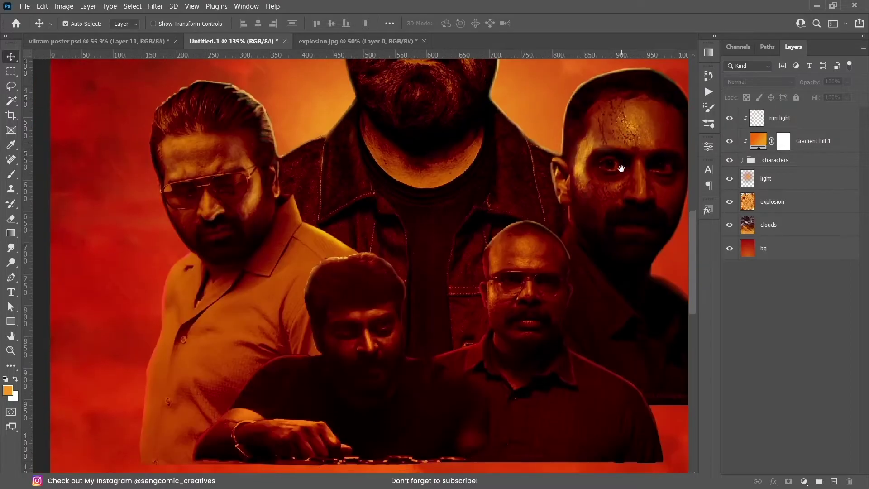
click(731, 120)
scroll(520, 292, down, 5)
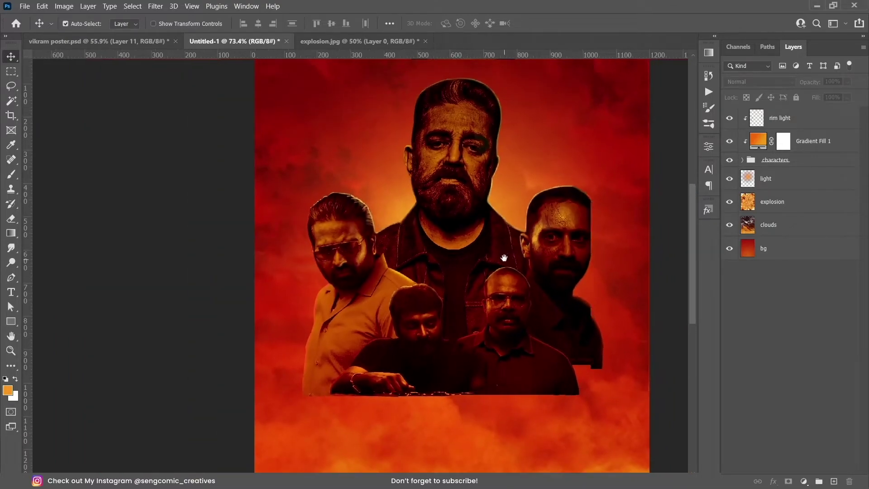
mouse_move(540, 228)
mouse_down()
mouse_move(505, 247)
mouse_move(504, 233)
mouse_up()
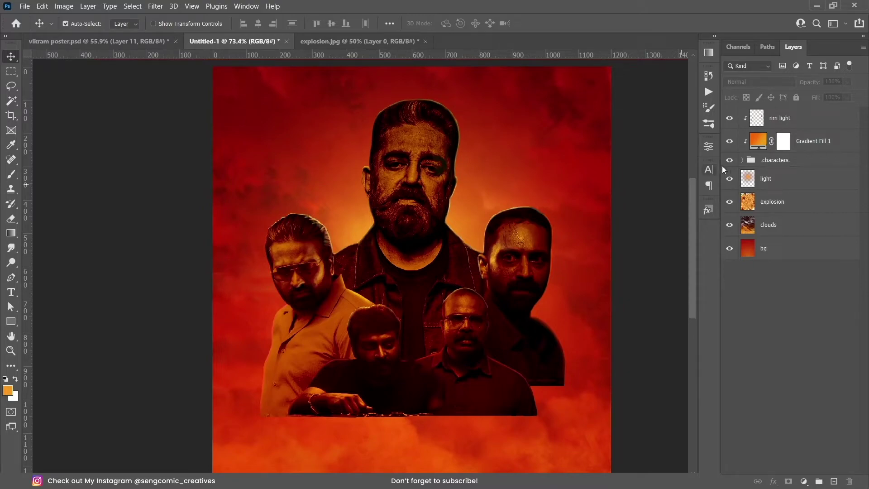
click(811, 144)
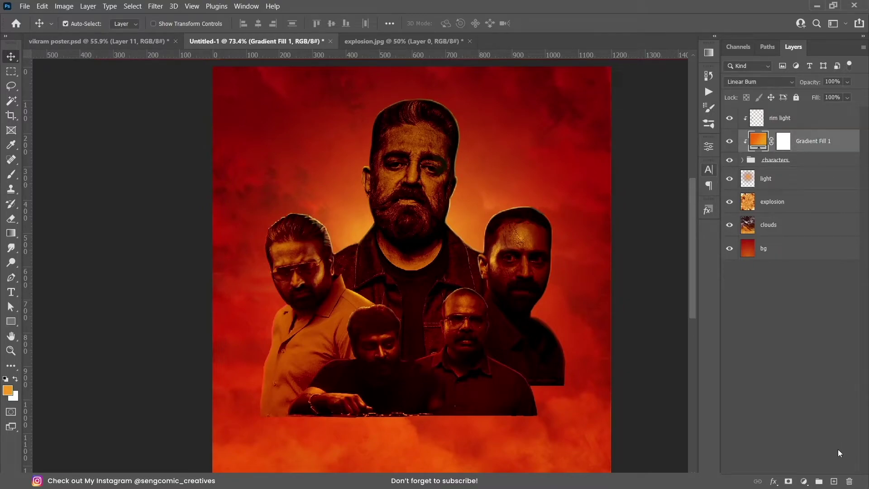
Add a new layer named 'soft light' above Gradient Fill 1.
click(835, 482)
double_click(779, 141)
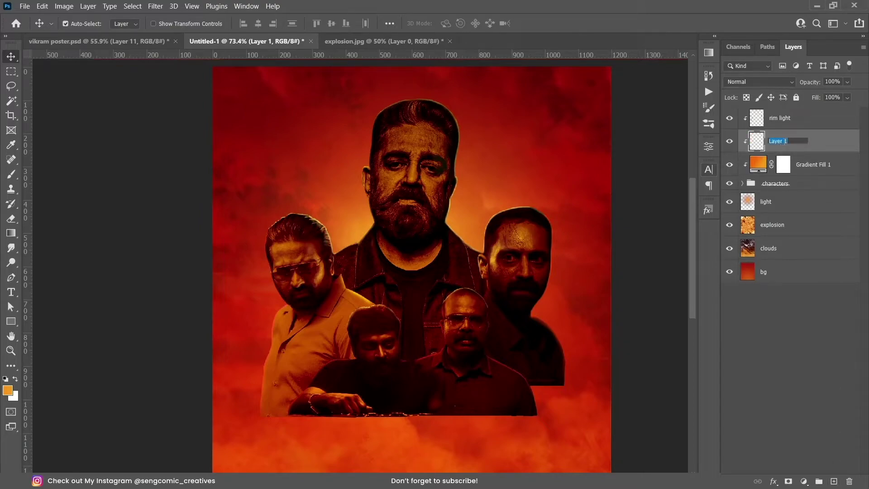
text(soft li)
text(ght)
key(Return)
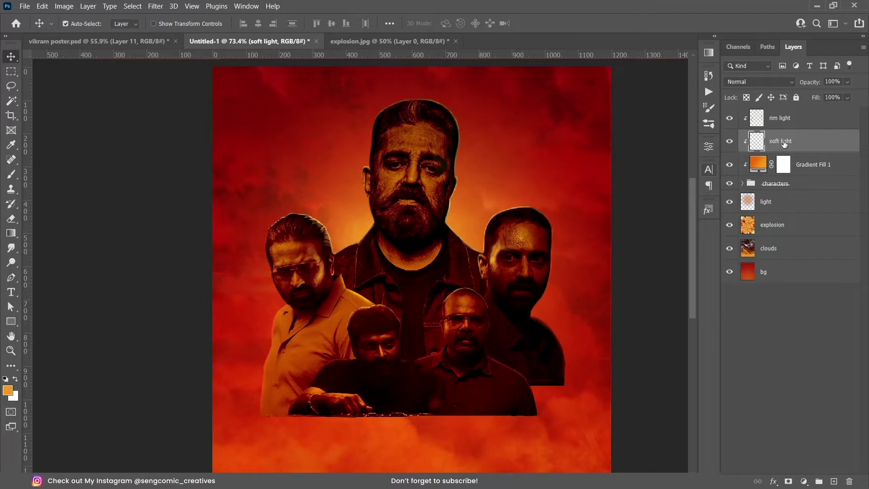
Paint a warm 20%-opacity brush glow along the central man's hair outline.
key(b)
key(bracketright)
key(bracketright)
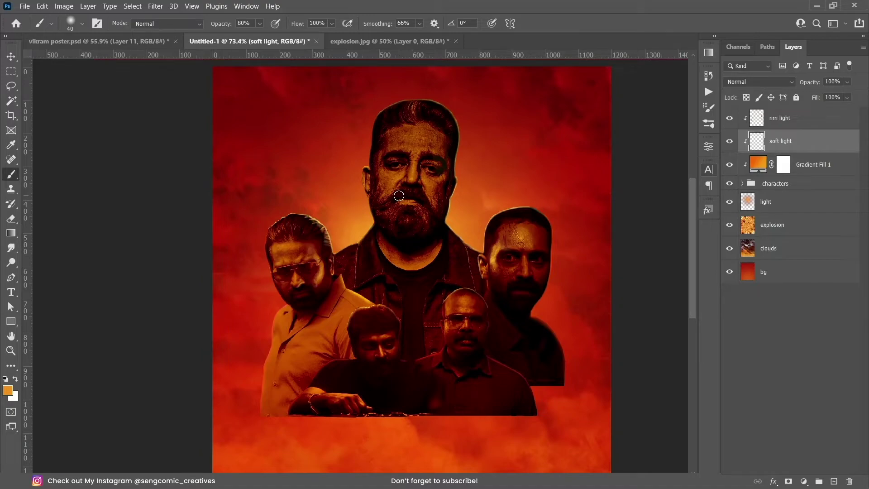
scroll(367, 228, up, 3)
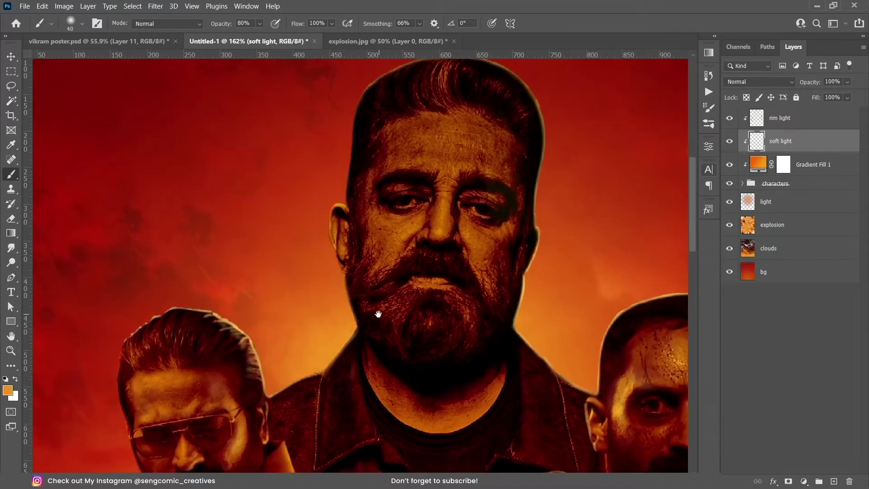
key(2)
key(bracketleft)
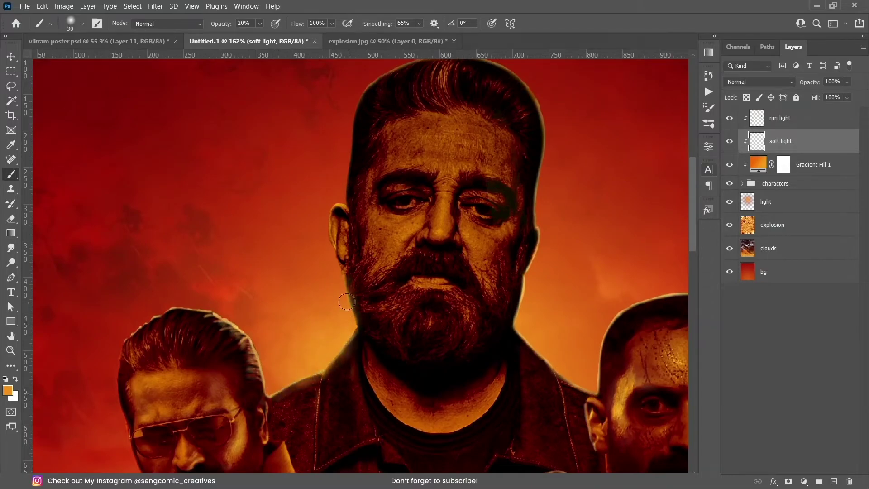
scroll(347, 301, up, 3)
drag(350, 253, 563, 248)
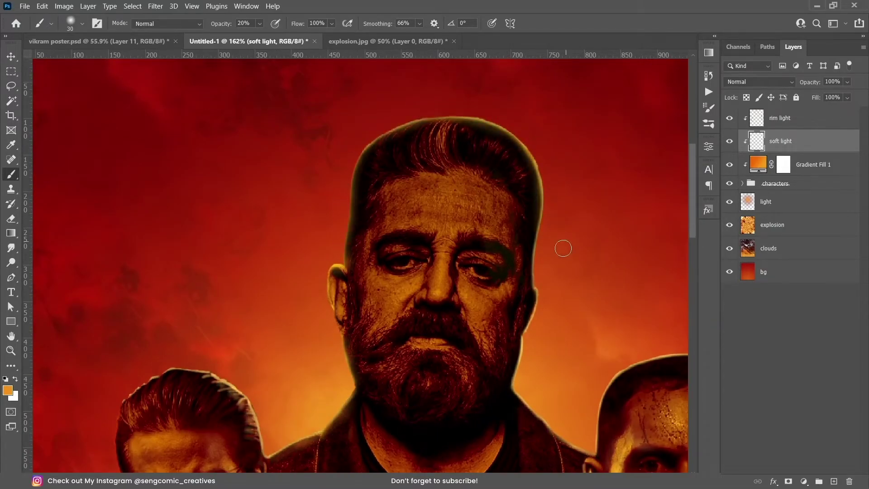
scroll(538, 304, down, 3)
Preview Overlay blending on the soft light layer but keep it at Normal.
click(759, 81)
click(733, 220)
click(758, 82)
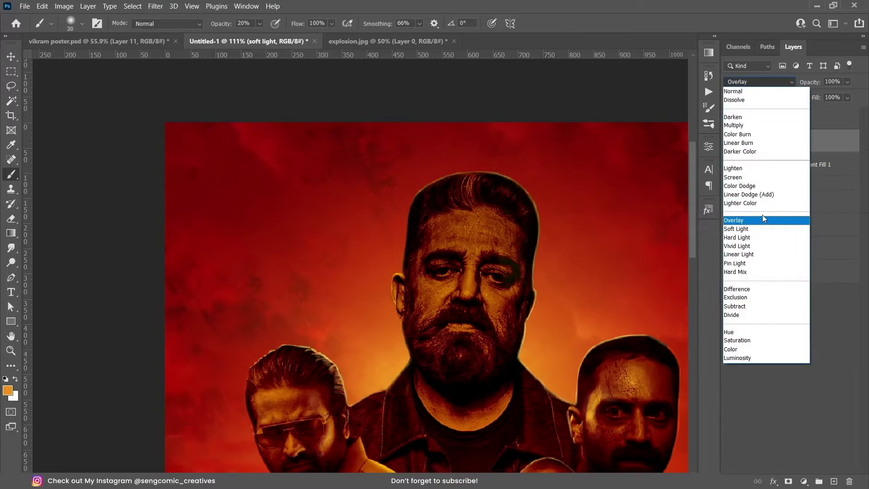
click(733, 91)
Load the santhanam figure as a selection and set brush opacity to 40%.
scroll(419, 150, down, 1)
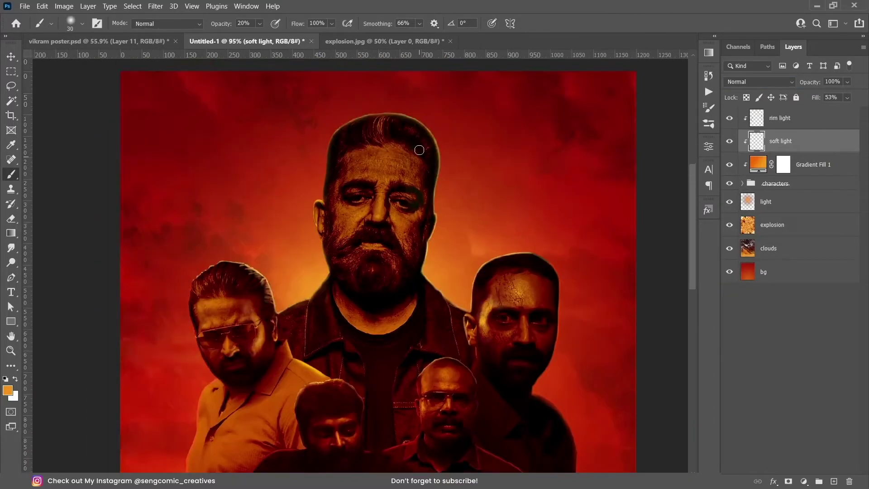
scroll(420, 150, up, 2)
scroll(604, 190, down, 3)
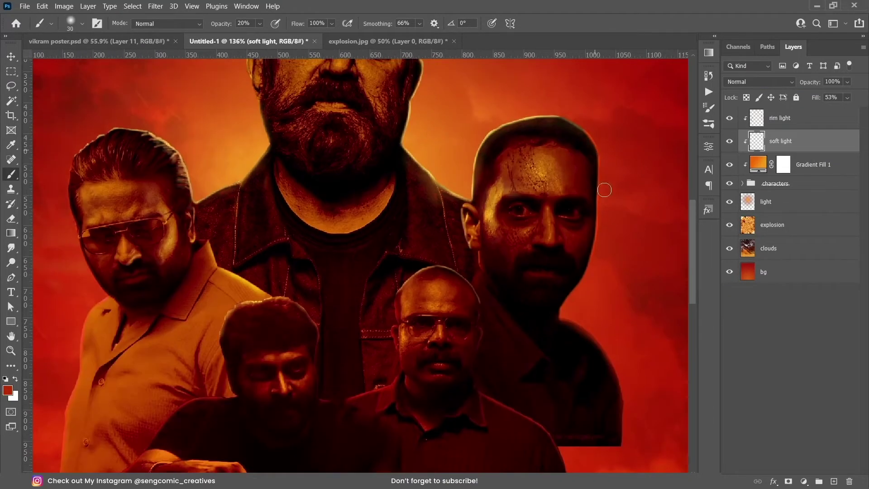
scroll(560, 317, down, 2)
scroll(560, 317, left, 2)
scroll(166, 365, up, 3)
scroll(192, 240, left, 1)
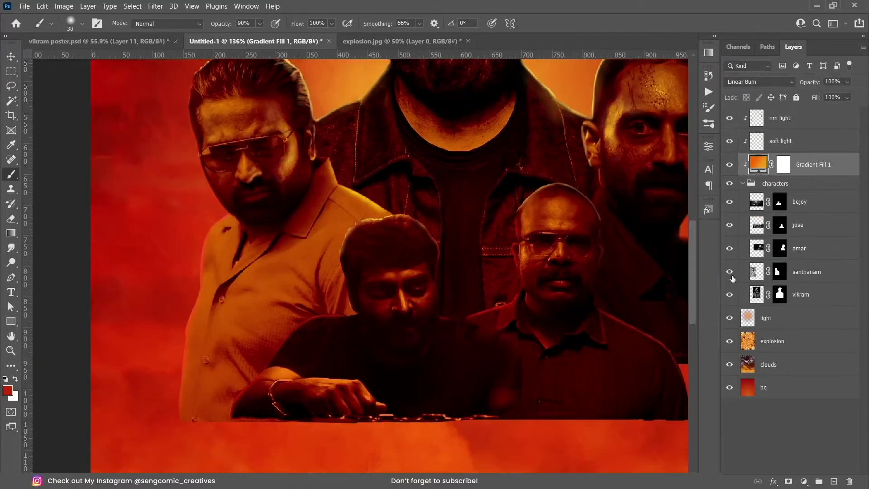
ctrl+click(754, 272)
click(781, 141)
key(4)
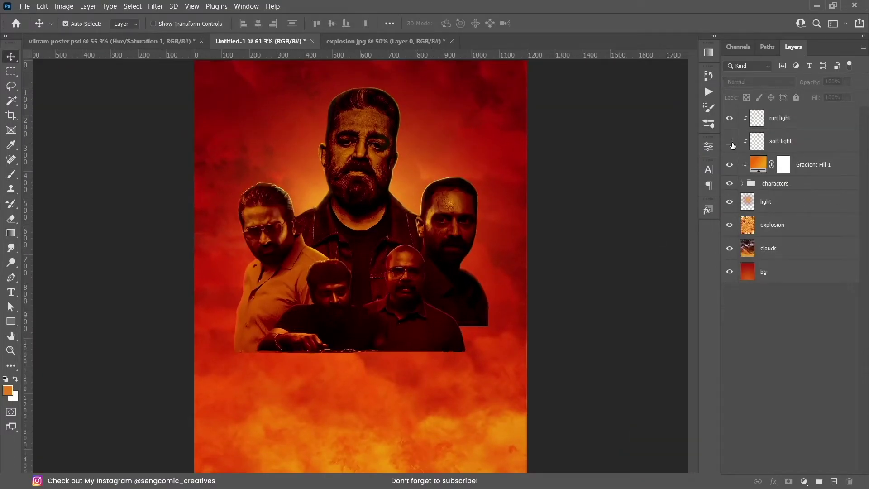
Turn the soft light layer back on and add a Hue/Saturation adjustment at the top of the stack.
click(730, 141)
click(856, 183)
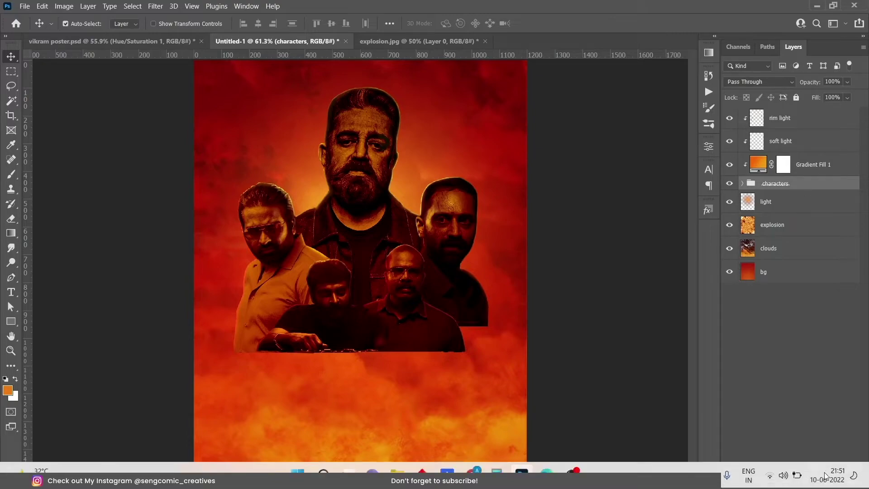
click(804, 482)
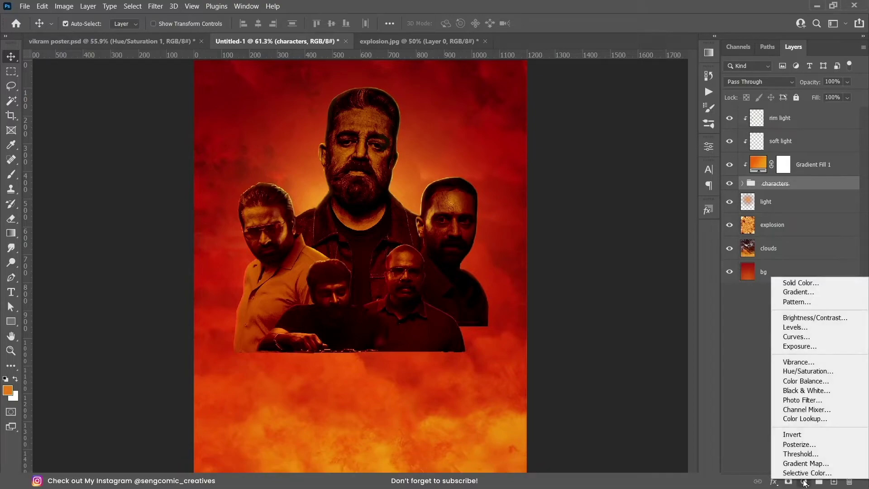
click(820, 372)
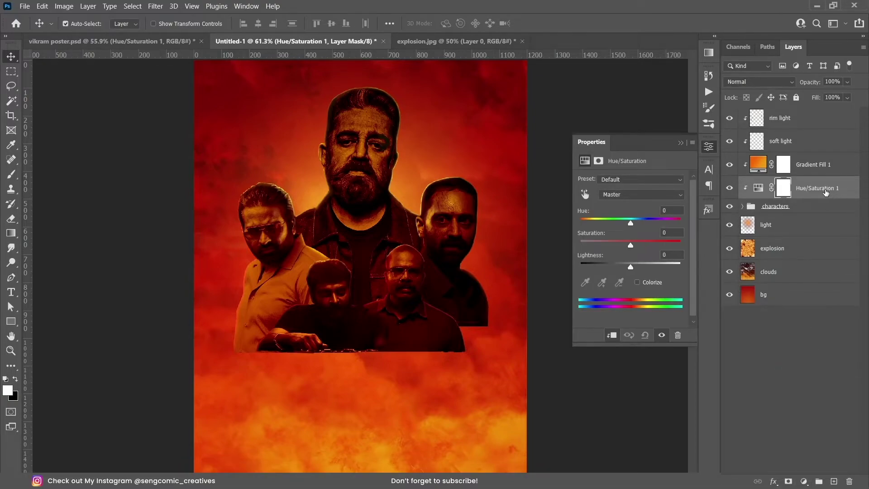
drag(826, 192, 745, 111)
Clip the Hue/Saturation to the cast with Hue +10, Saturation +60, Lightness +16, and select its mask.
click(612, 337)
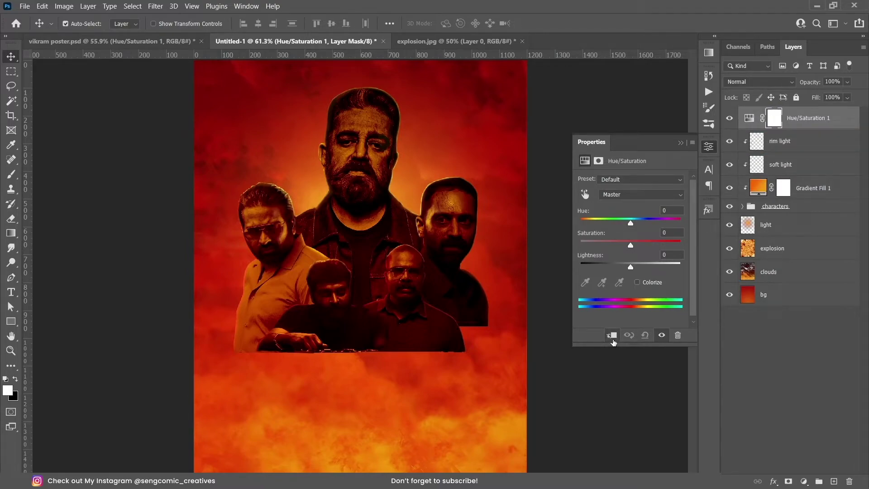
click(614, 342)
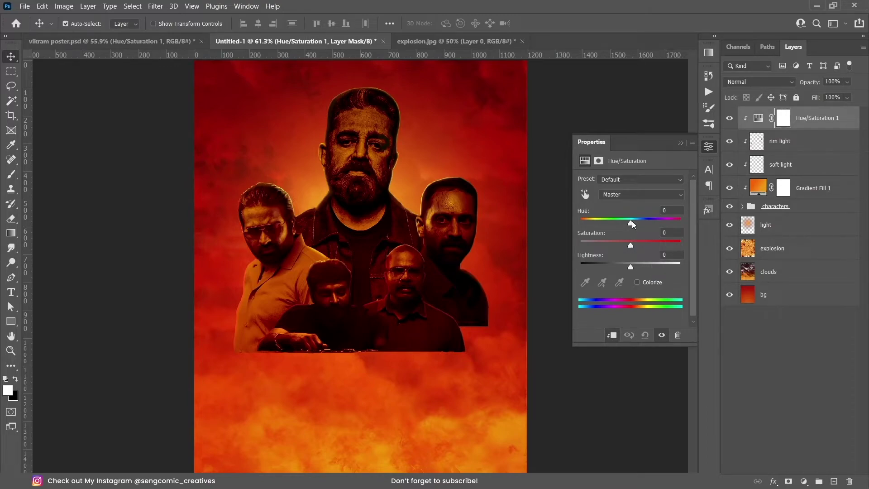
mouse_move(632, 221)
mouse_down()
mouse_move(639, 246)
mouse_move(660, 245)
mouse_move(639, 268)
mouse_up()
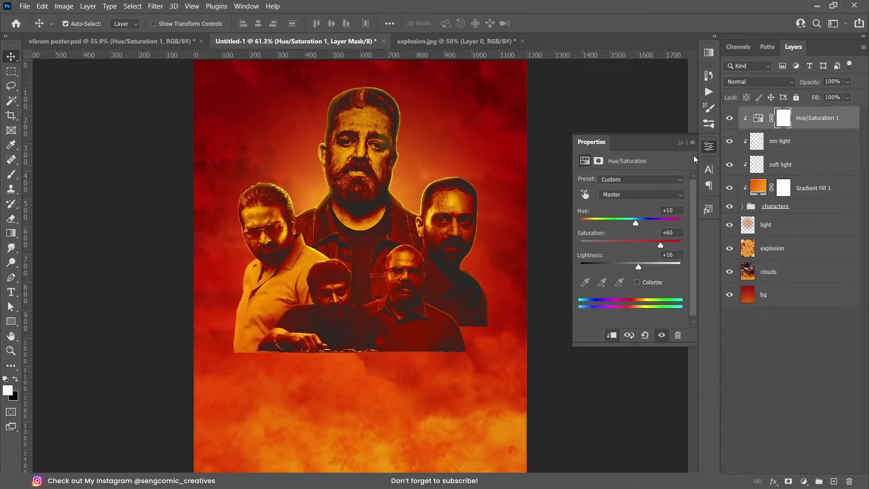
click(681, 143)
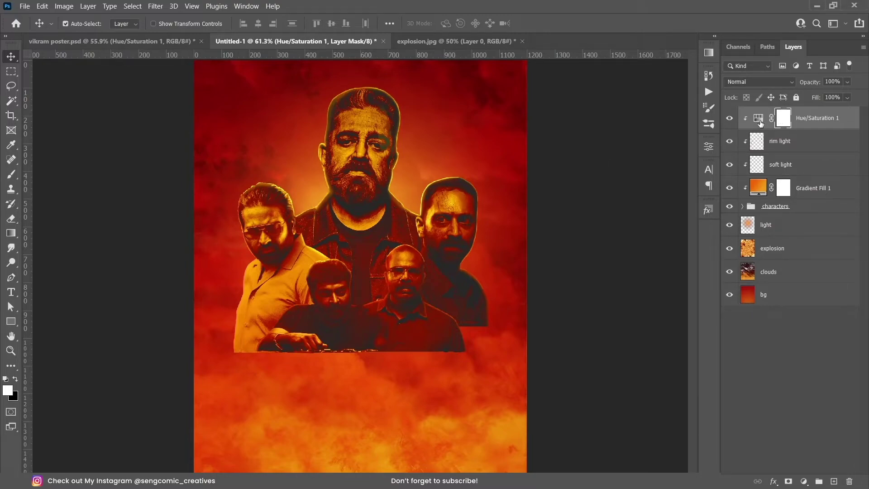
click(759, 121)
click(784, 120)
drag(785, 125, 786, 127)
Invert the Hue/Saturation mask to black, then paint white over the central man's forehead, eyes and nose.
key(ctrl+i)
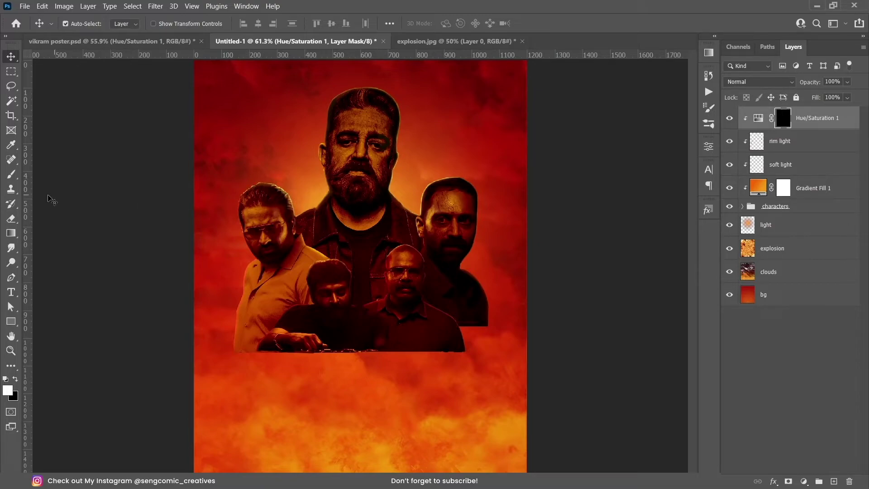
click(11, 175)
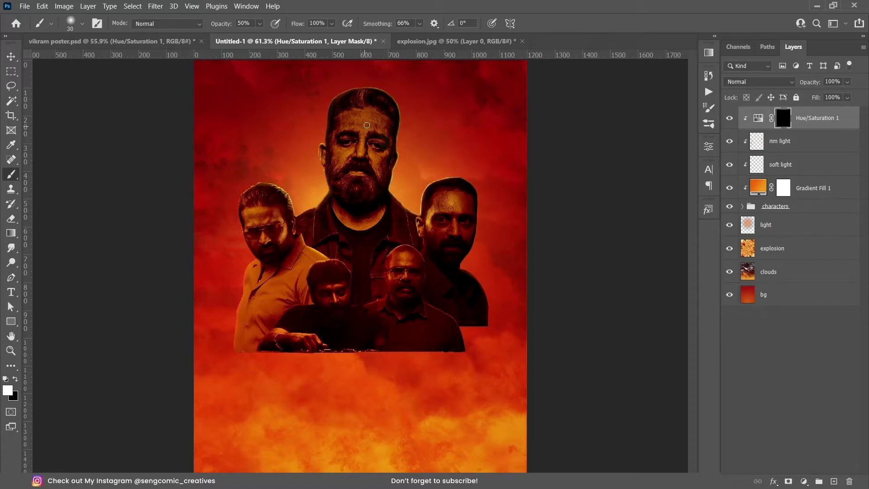
drag(359, 120, 358, 120)
key(bracketright)
drag(363, 121, 345, 126)
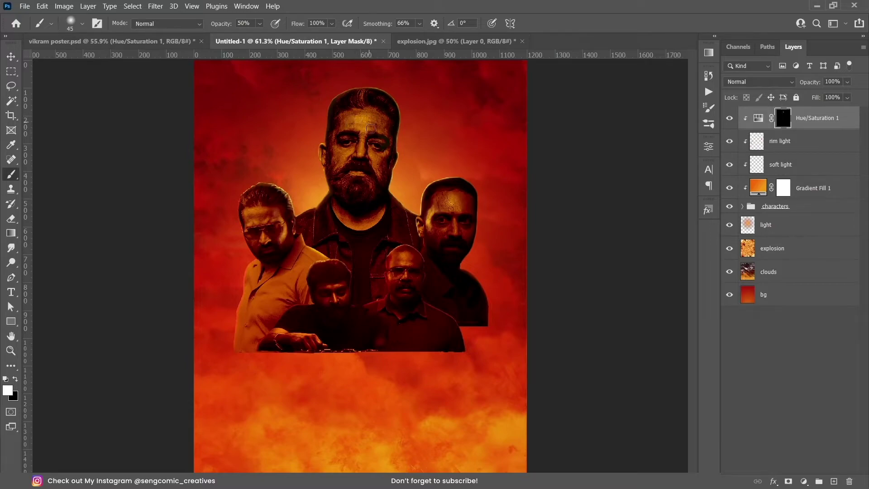
key(8)
mouse_move(368, 119)
mouse_down()
mouse_move(365, 152)
mouse_move(340, 153)
mouse_move(370, 221)
mouse_move(379, 217)
mouse_up()
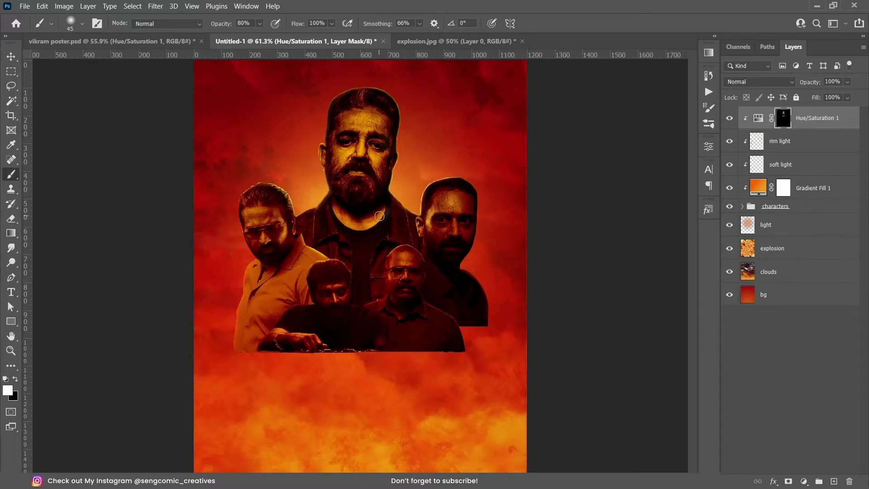
key(4)
key(x)
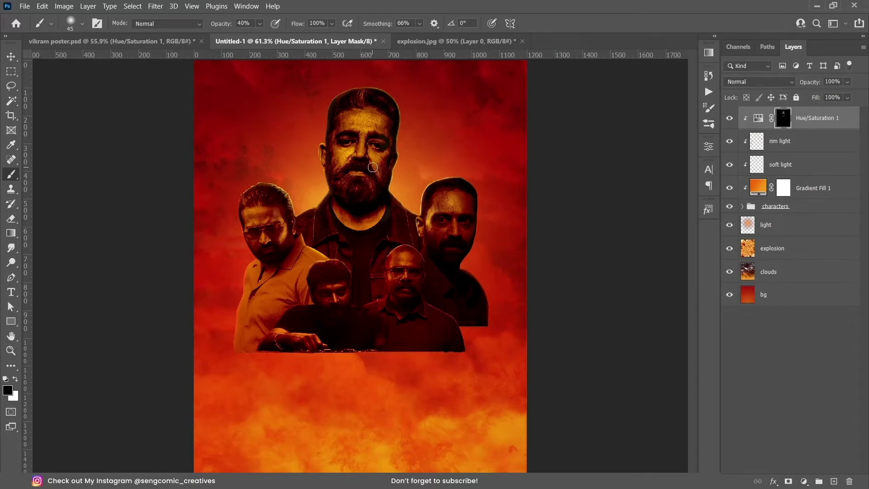
Reveal the brightening on the central, right, bald and middle men's faces at 50% brush opacity.
key(x)
mouse_move(363, 143)
mouse_down()
mouse_move(355, 159)
mouse_move(386, 157)
mouse_up()
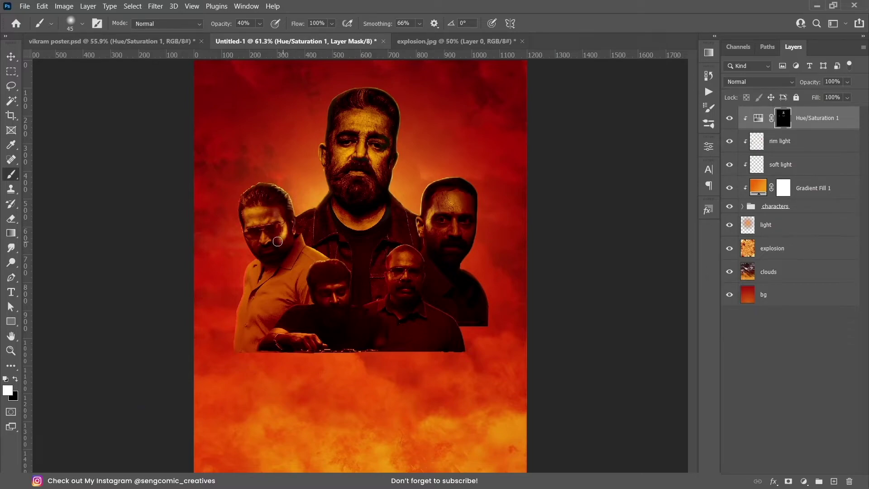
key(5)
drag(446, 200, 458, 229)
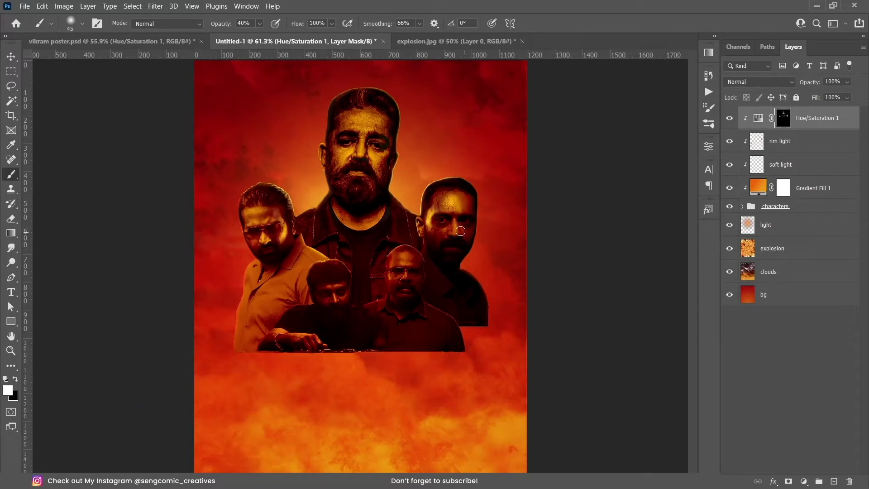
drag(410, 280, 401, 292)
drag(337, 285, 333, 308)
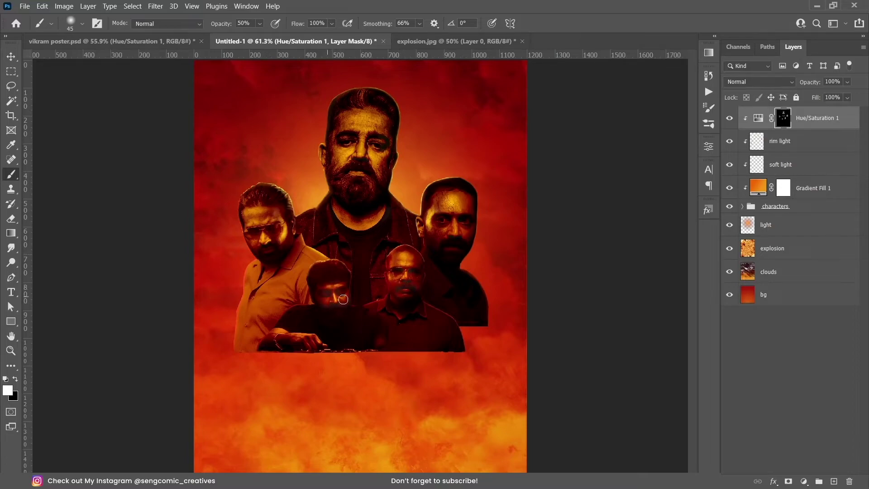
Tone down the top face with black strokes, then lower the adjustment's fill to 84%.
key(x)
drag(365, 131, 349, 174)
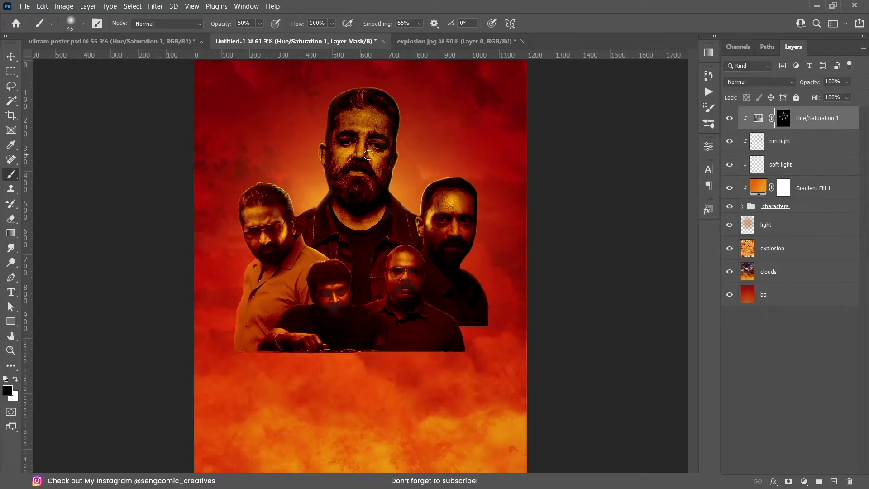
key(x)
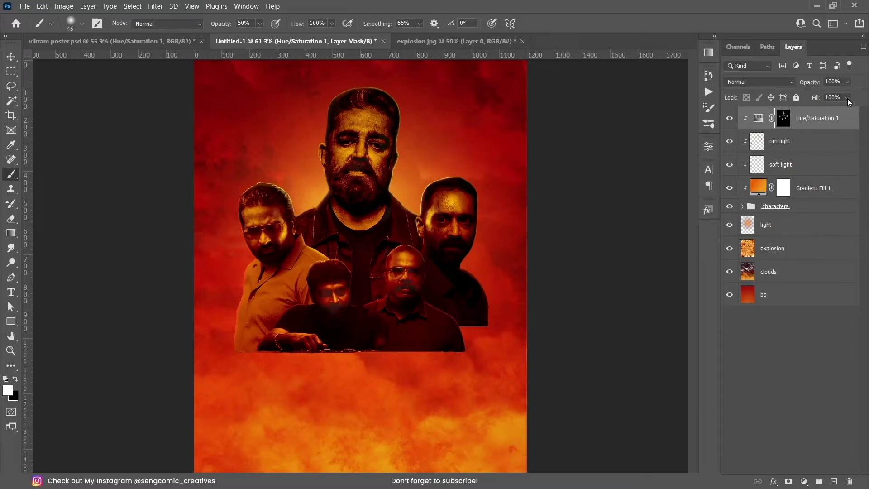
drag(849, 99, 853, 112)
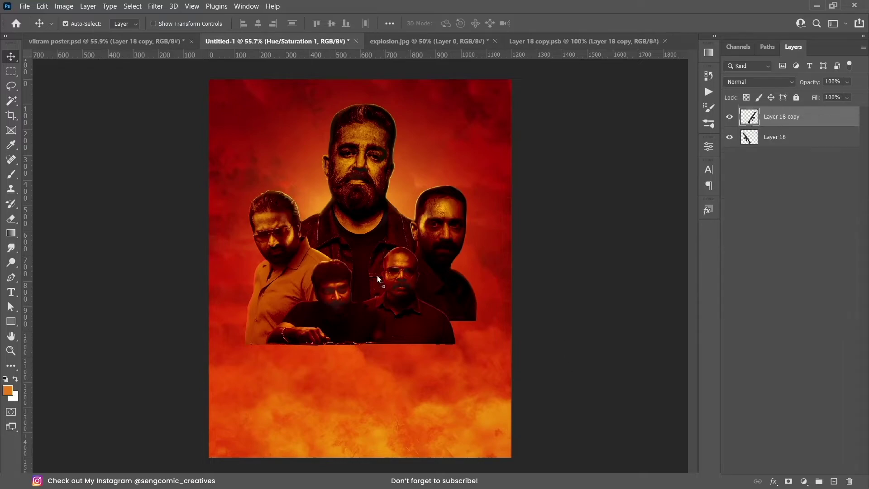
Bring the rifle into the poster below the characters group, behind the central man's shoulder.
drag(378, 277, 376, 225)
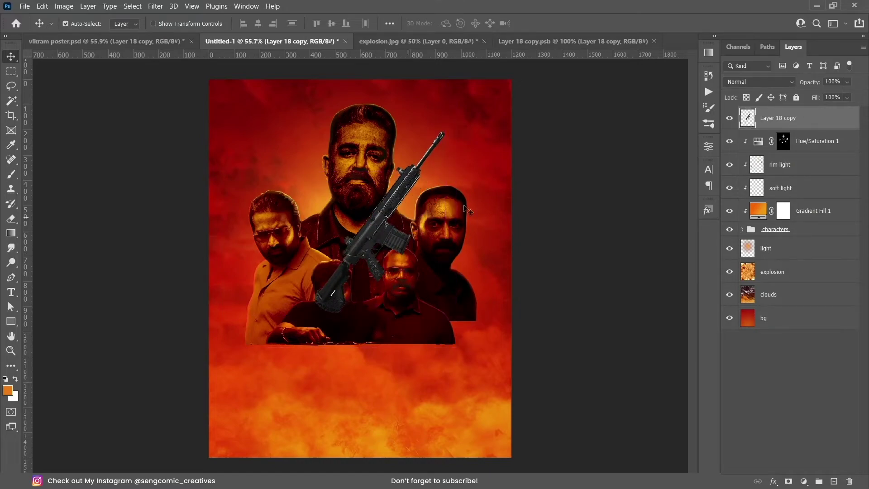
drag(788, 119, 799, 239)
drag(408, 181, 435, 147)
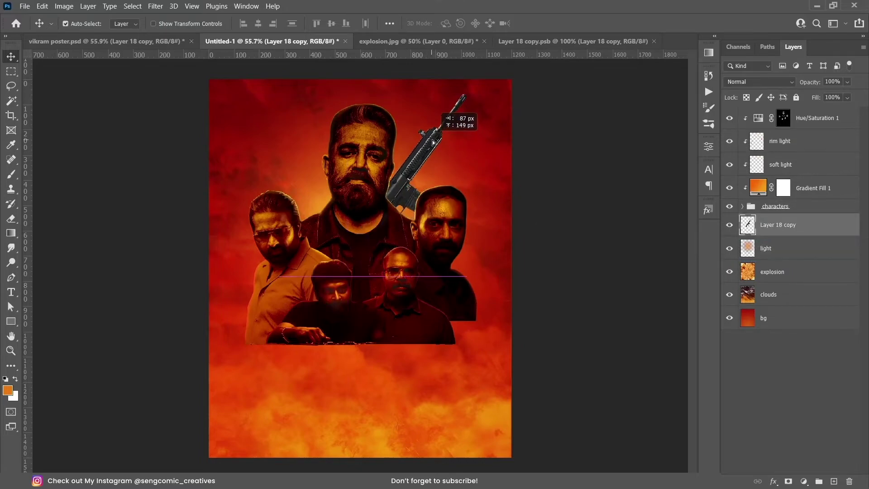
drag(455, 193, 455, 194)
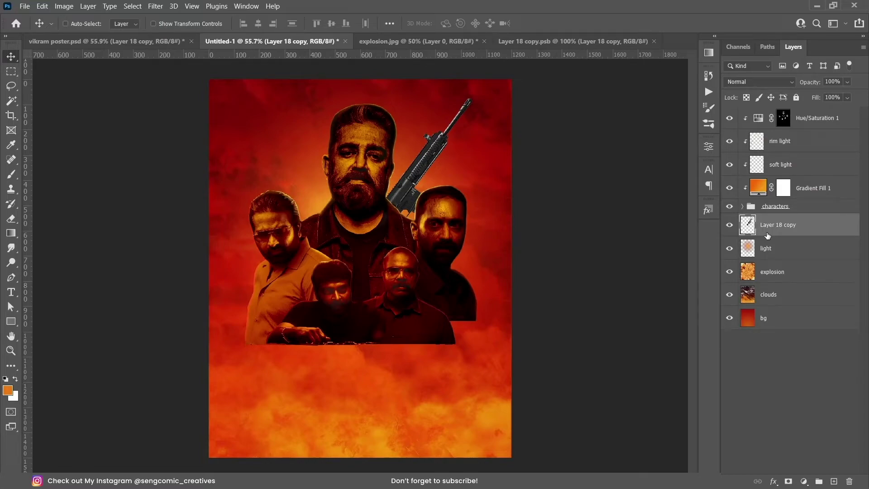
key(ctrl)
Duplicate the rifle, flip the copy horizontally and place it on the left of the central figure.
key(ctrl+j)
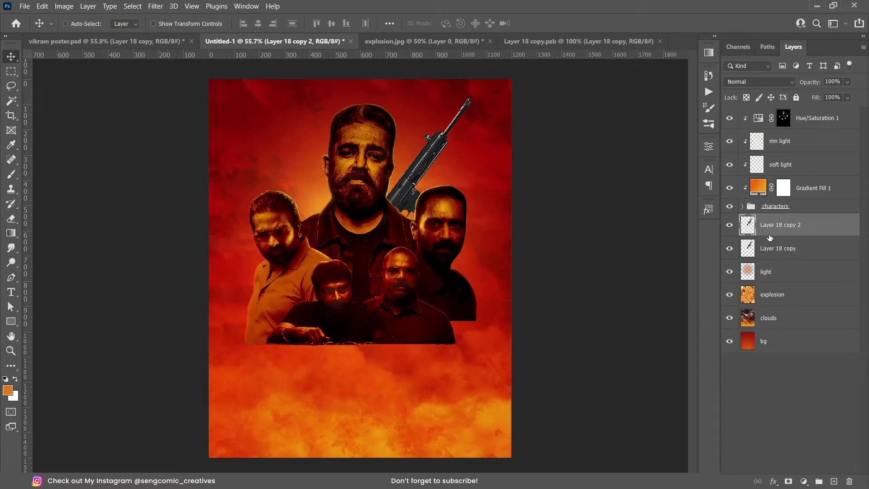
key(ctrl+t)
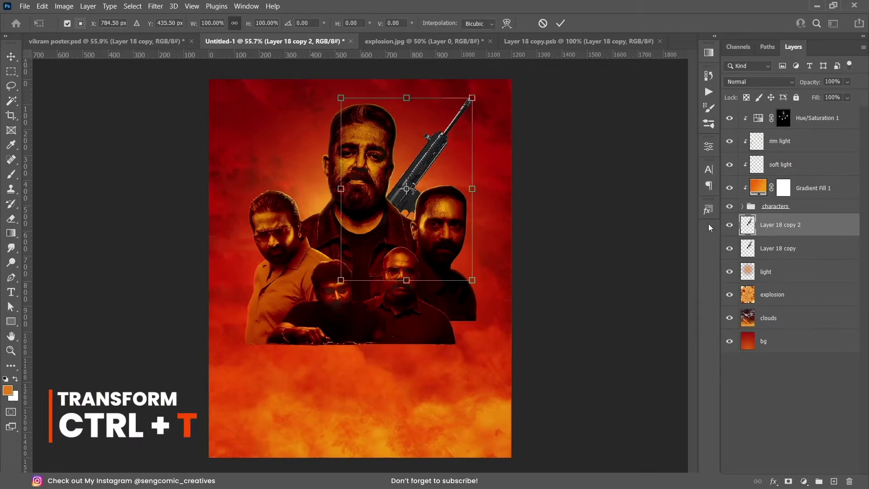
right_click(421, 207)
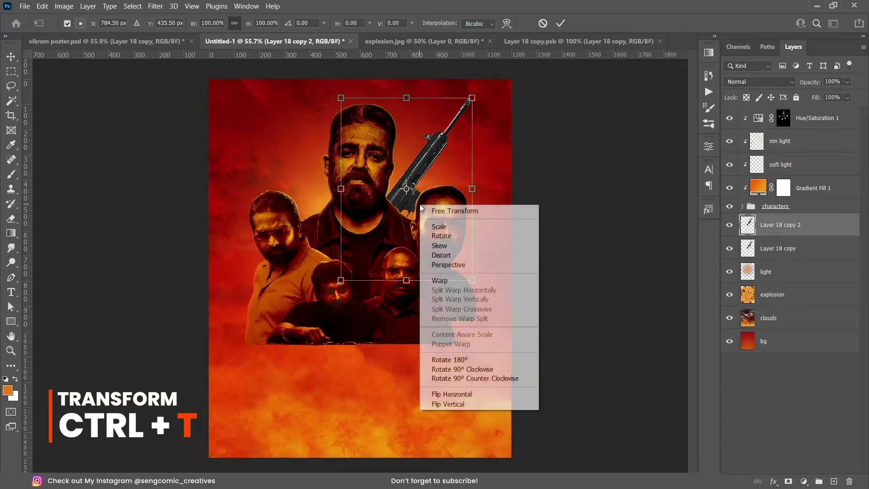
click(469, 395)
drag(409, 209, 323, 210)
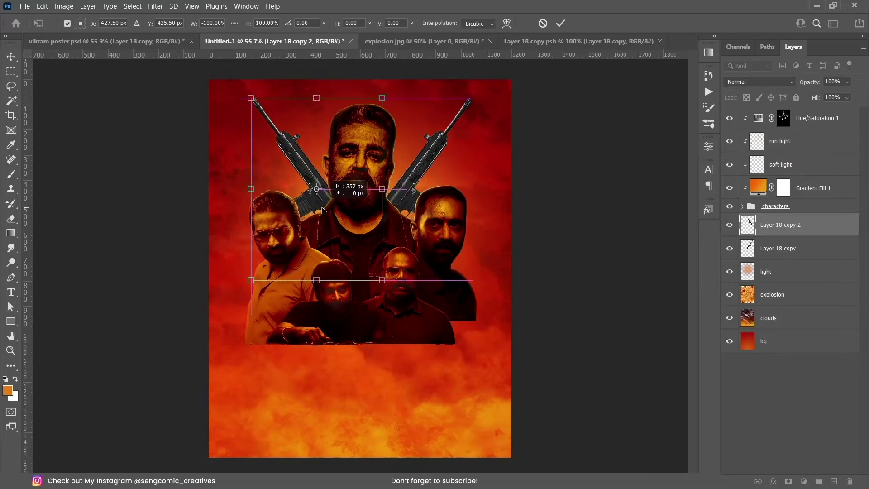
drag(316, 211, 315, 210)
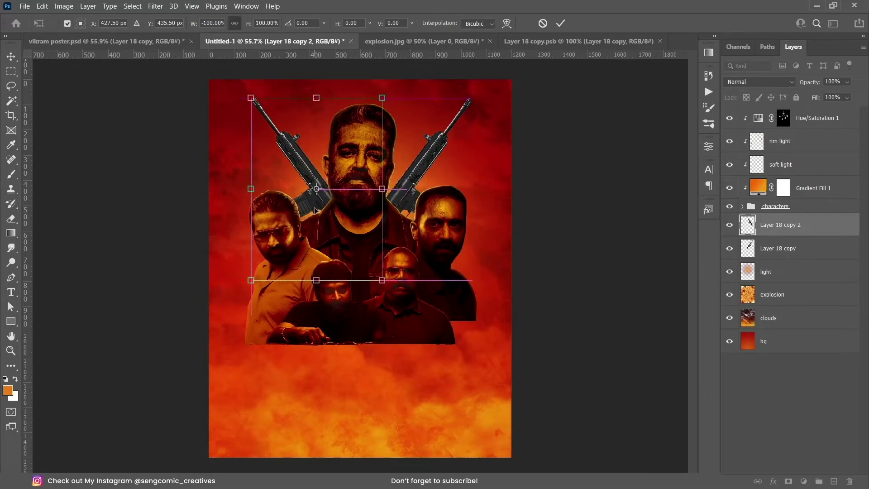
key(Return)
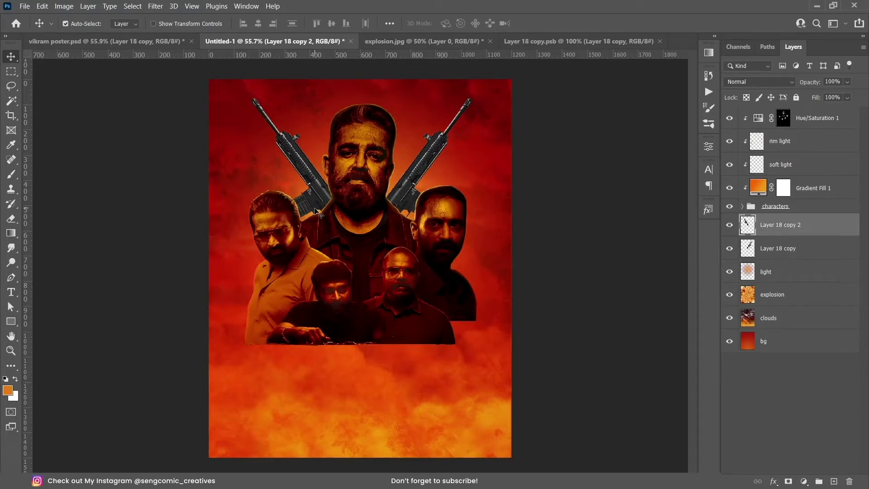
Group both rifle layers into a group named guns.
shift+click(778, 248)
key(ctrl+g)
double_click(768, 220)
text(qu)
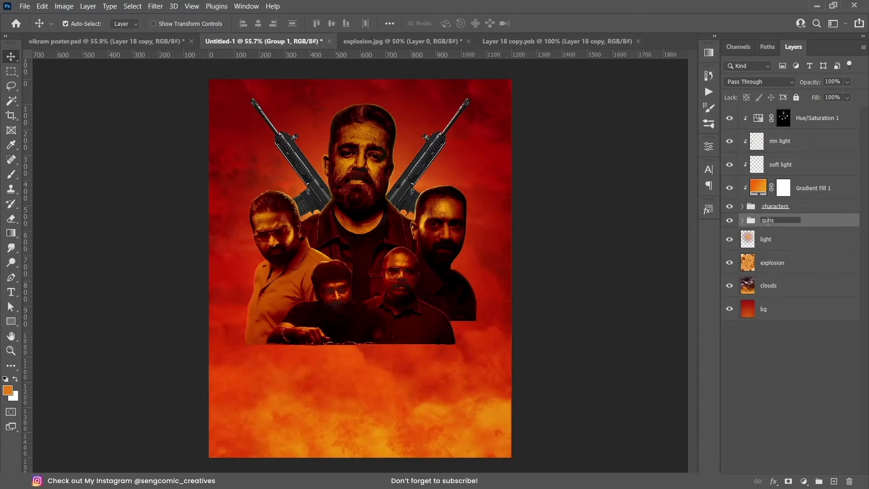
key(Return)
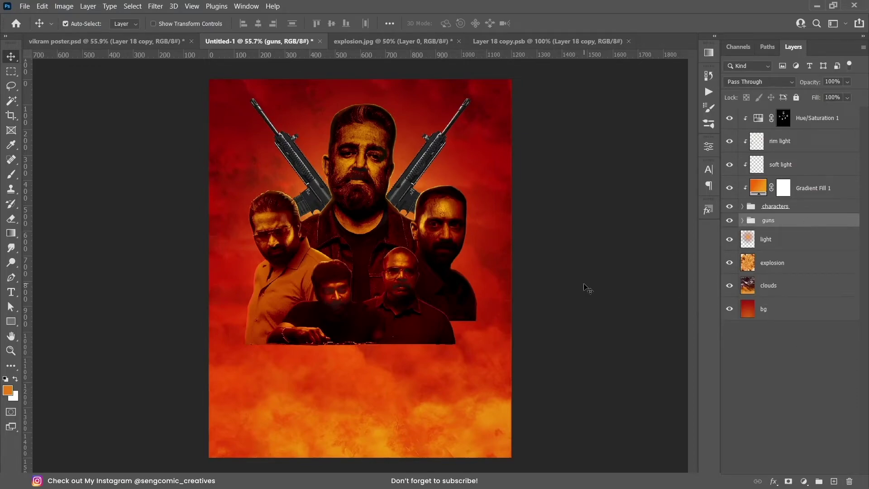
Place a copy of the Gradient Fill 1 tint just above the guns group.
click(808, 190)
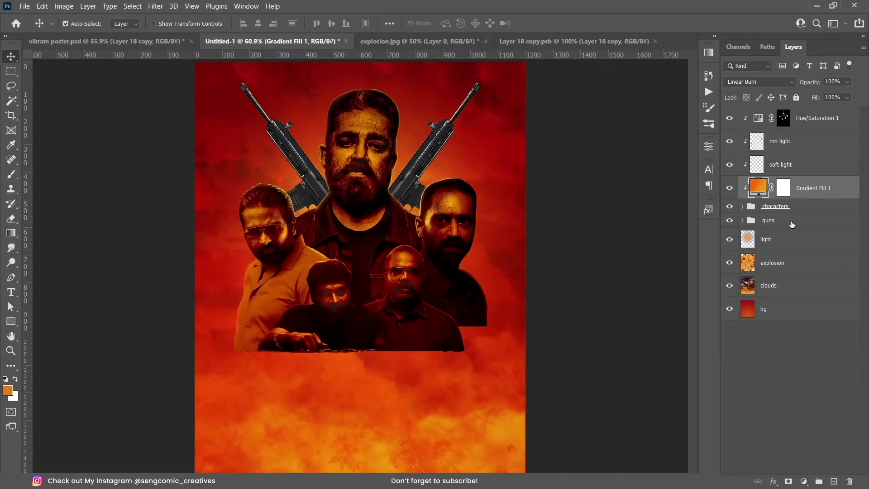
scroll(524, 271, down, 1)
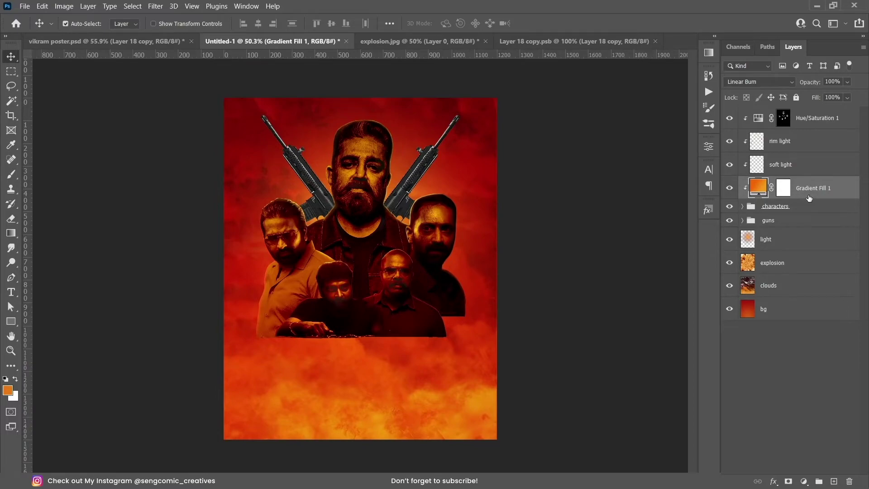
key(ctrl+j)
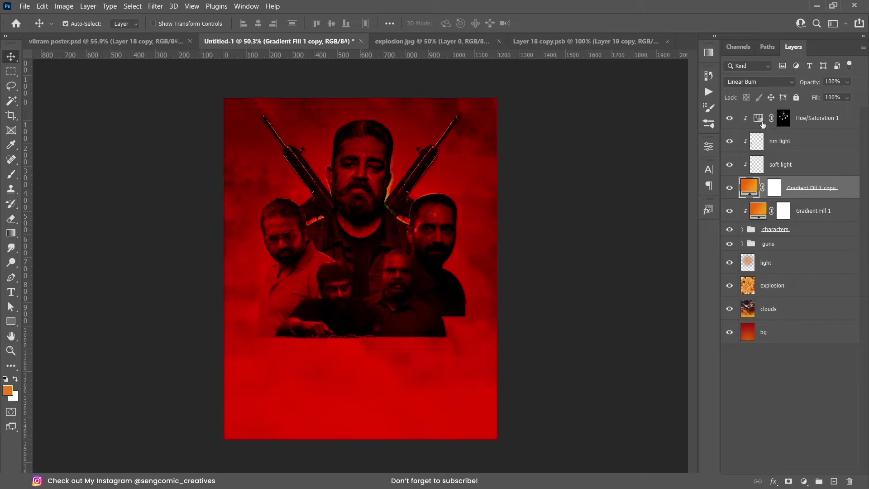
key(ctrl+z)
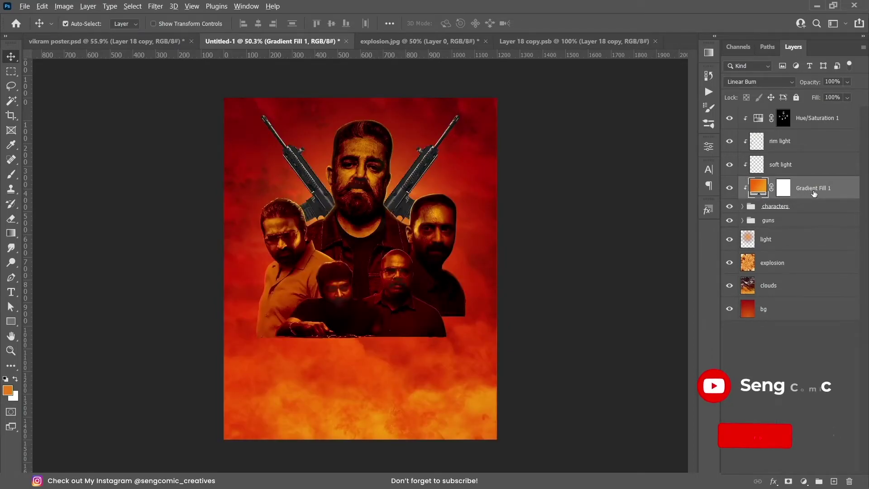
drag(807, 189, 808, 216)
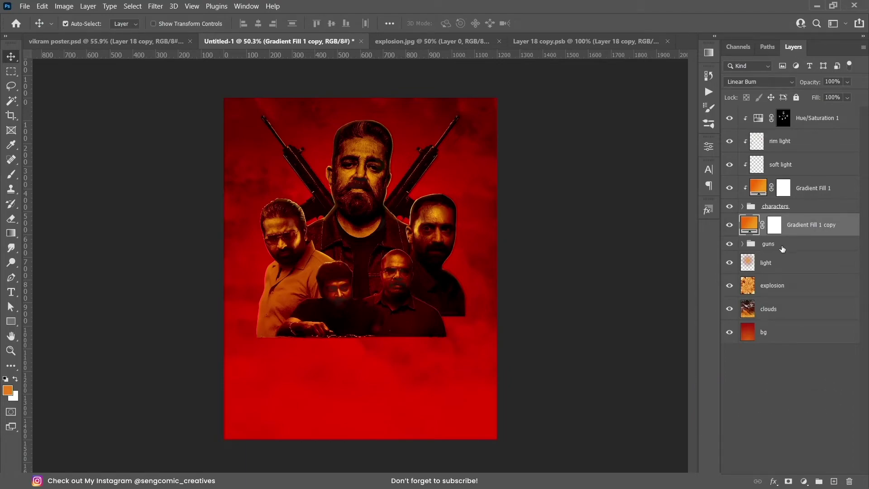
Clip the gradient copy to the guns group and compare the rifles with and without the tint.
click(783, 246)
drag(788, 240, 788, 235)
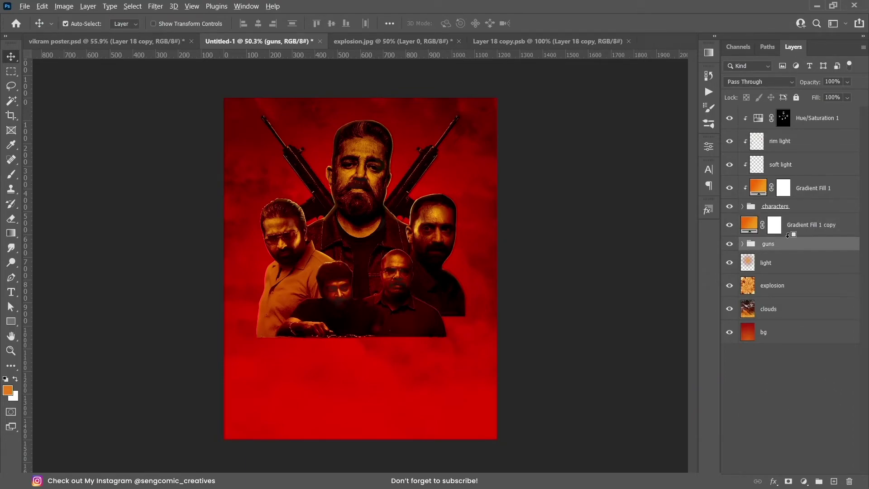
alt+click(788, 235)
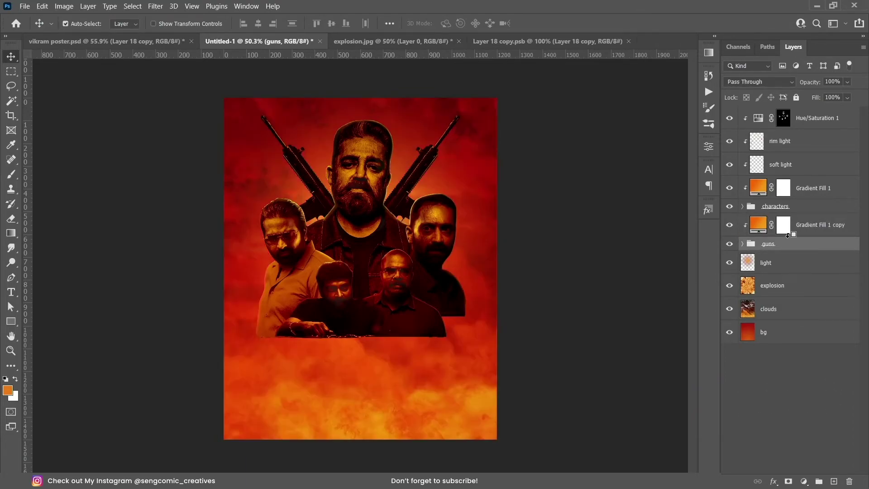
click(729, 231)
click(730, 226)
click(813, 235)
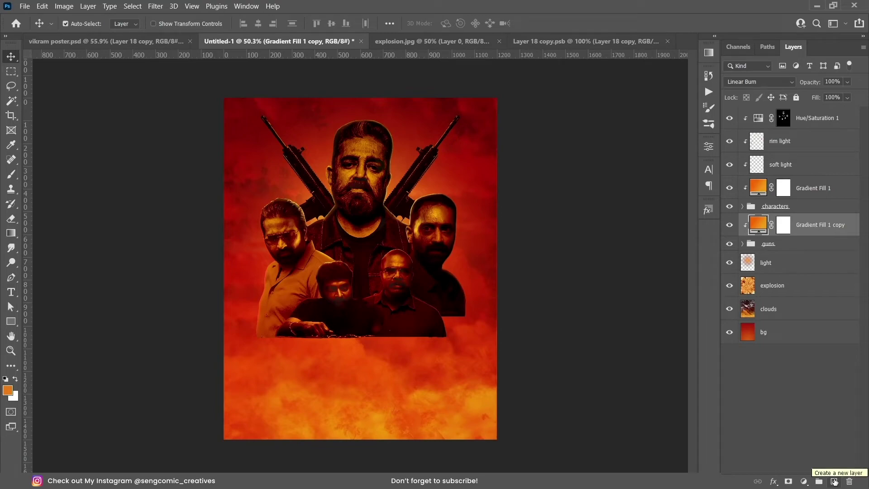
Add a new layer named rim light with the Linear Dodge (Add) blend mode.
click(834, 482)
double_click(780, 225)
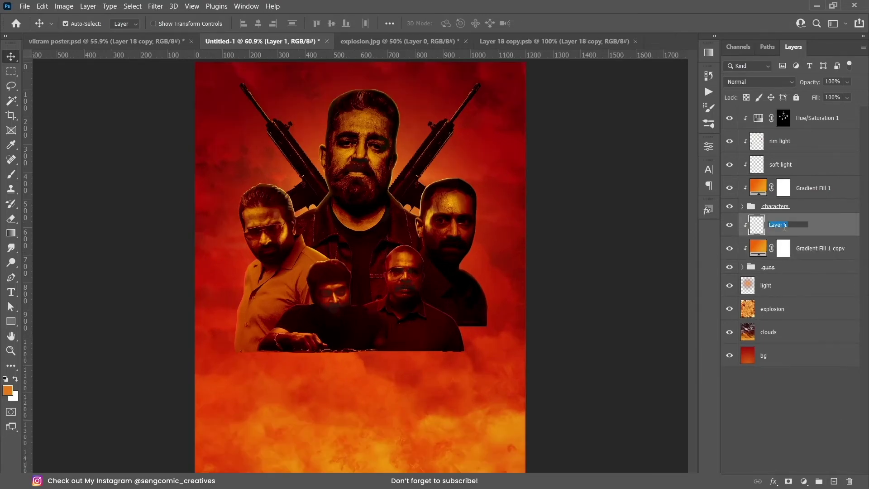
text(rim light)
key(Return)
key(b)
click(759, 82)
click(761, 194)
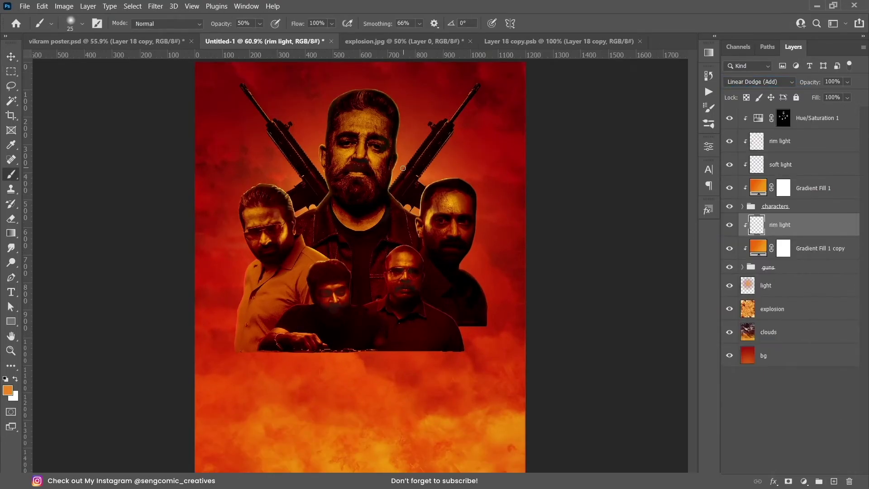
Brush glowing orange edges along the right and left rifles, then fit the poster in the window.
scroll(425, 136, up, 5)
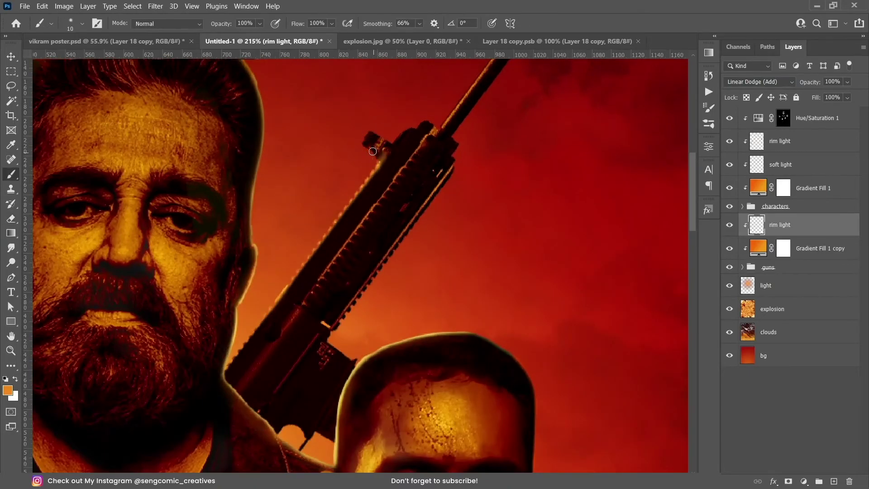
scroll(409, 116, down, 2)
scroll(285, 415, right, 2)
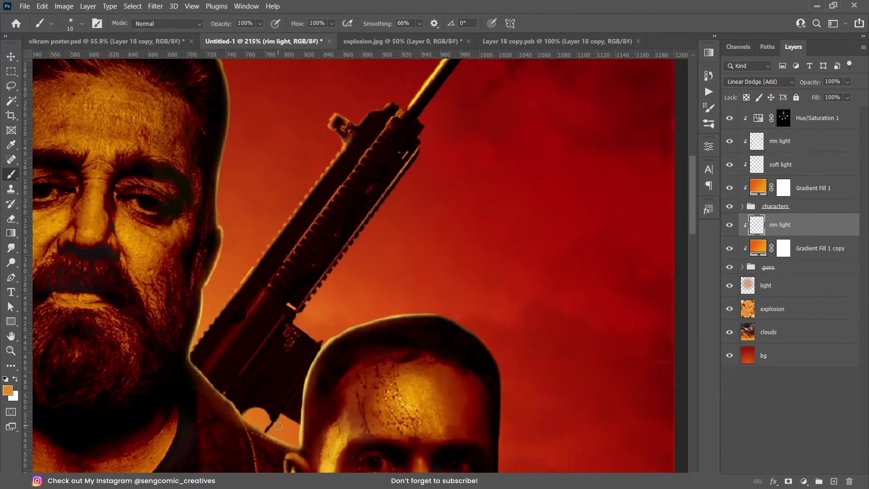
drag(286, 415, 420, 144)
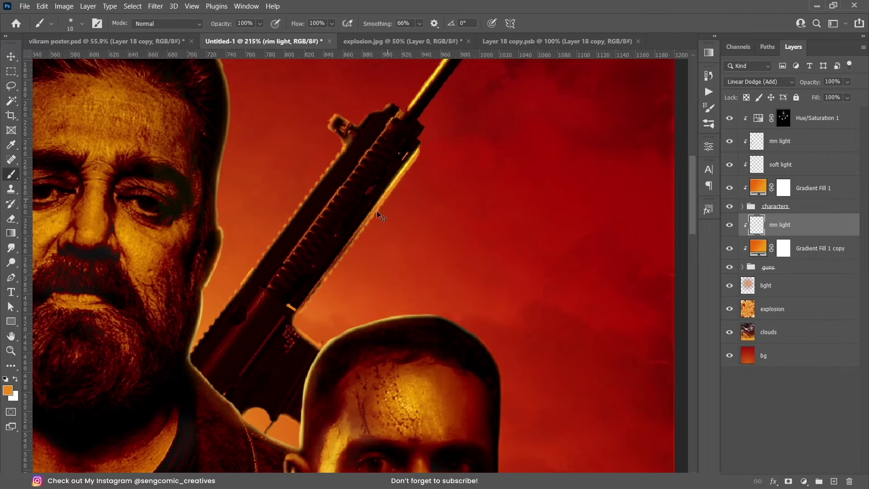
scroll(317, 204, down, 2)
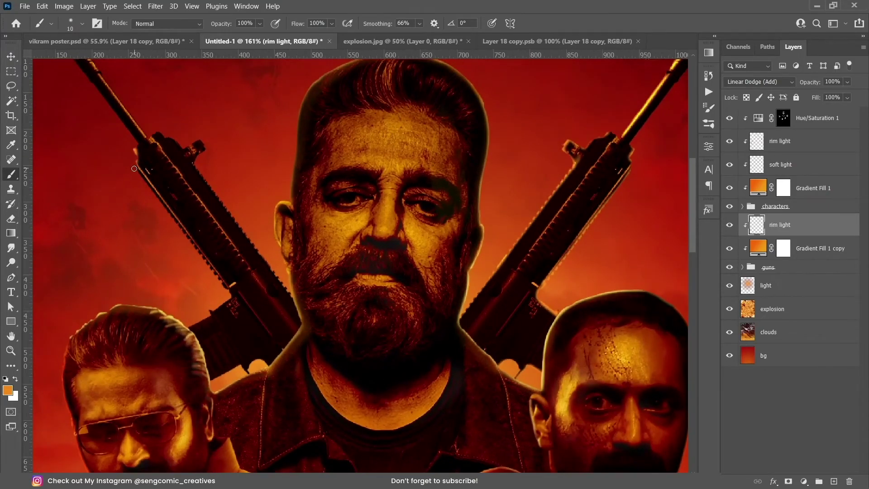
drag(136, 151, 287, 414)
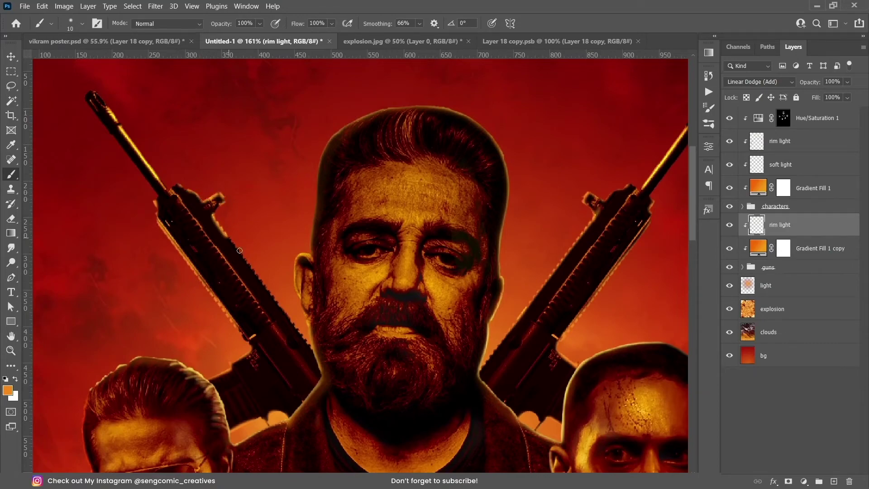
key(ctrl+0)
key(v)
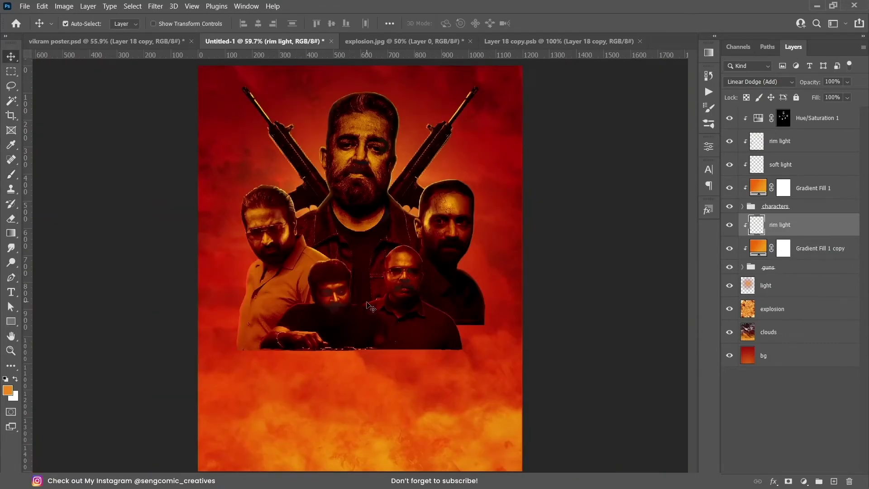
scroll(357, 285, down, 1)
scroll(349, 271, up, 1)
scroll(339, 261, down, 1)
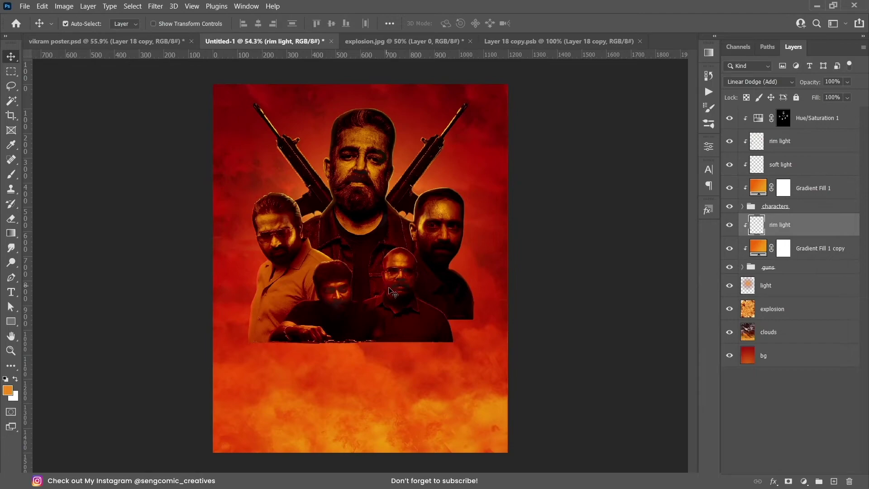
scroll(364, 226, down, 2)
Nudge the VIKRAM logo and credits slightly left and down beneath the cast, then select chrctrs.
scroll(365, 226, up, 2)
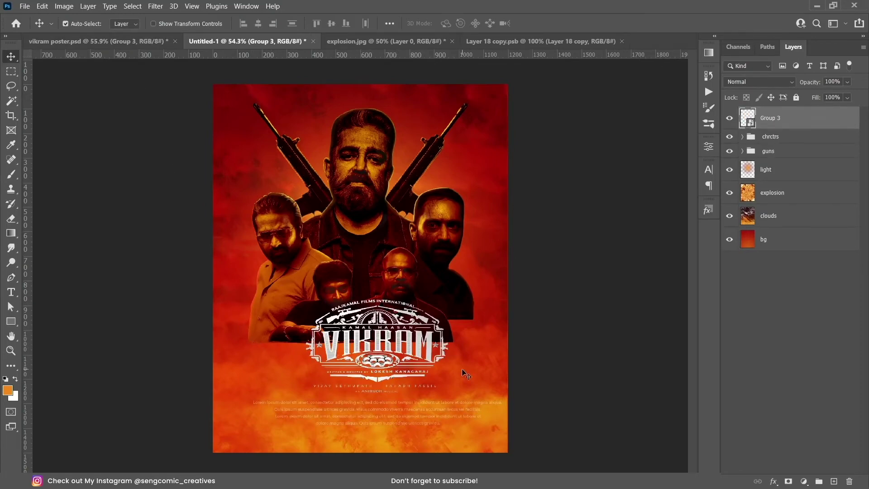
mouse_move(420, 356)
mouse_down()
mouse_move(399, 369)
mouse_move(393, 361)
mouse_up()
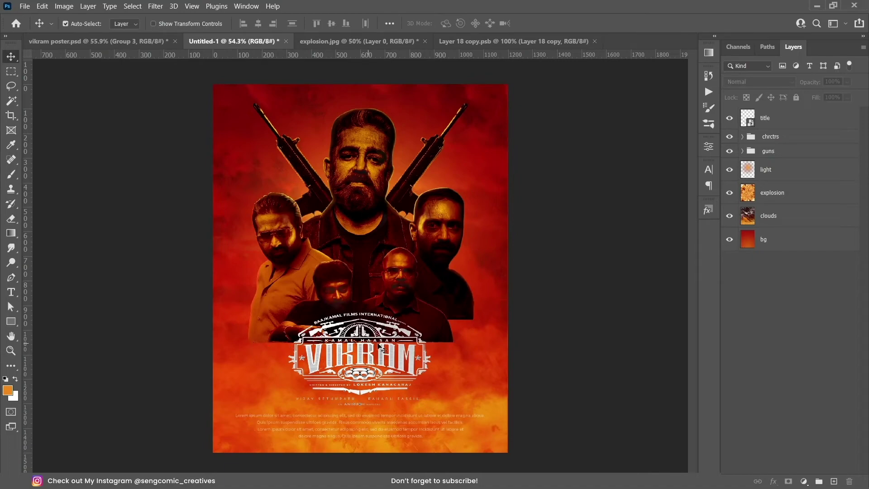
click(772, 138)
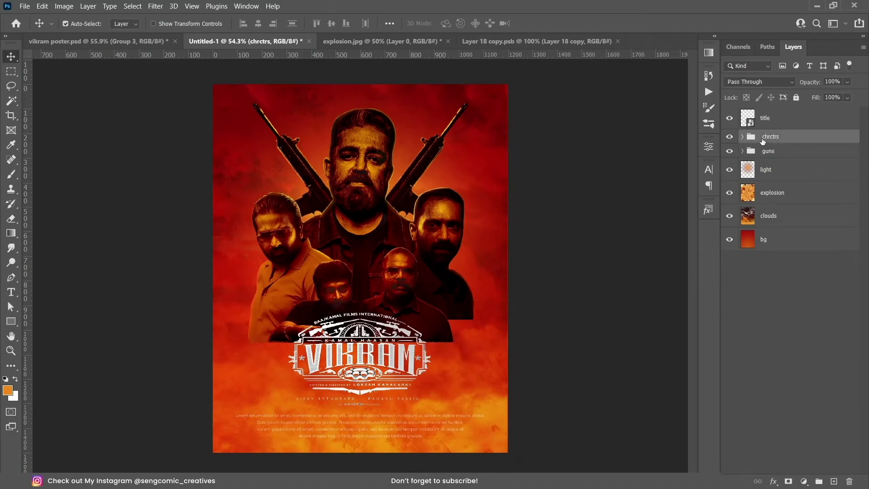
Add a layer mask to the chrctrs group and bring up the Brush presets list.
click(788, 481)
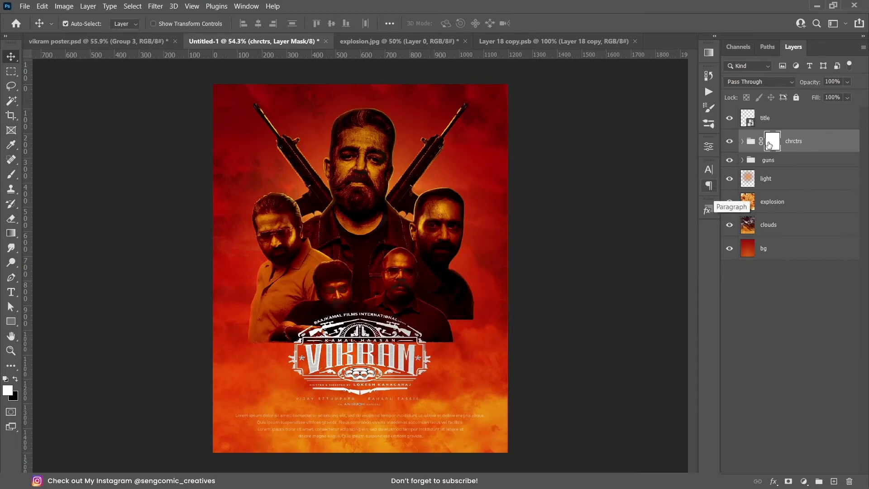
key(b)
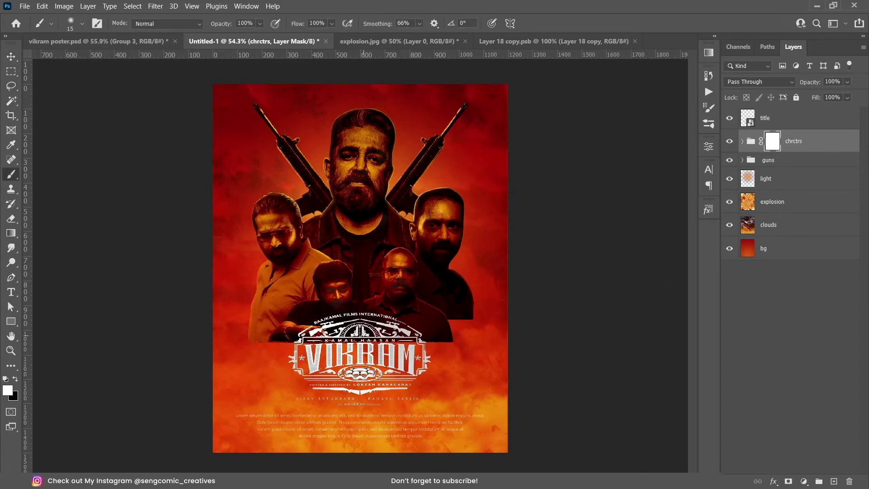
key(bracketright)
key(bracketright)
key(bracketright)
click(709, 123)
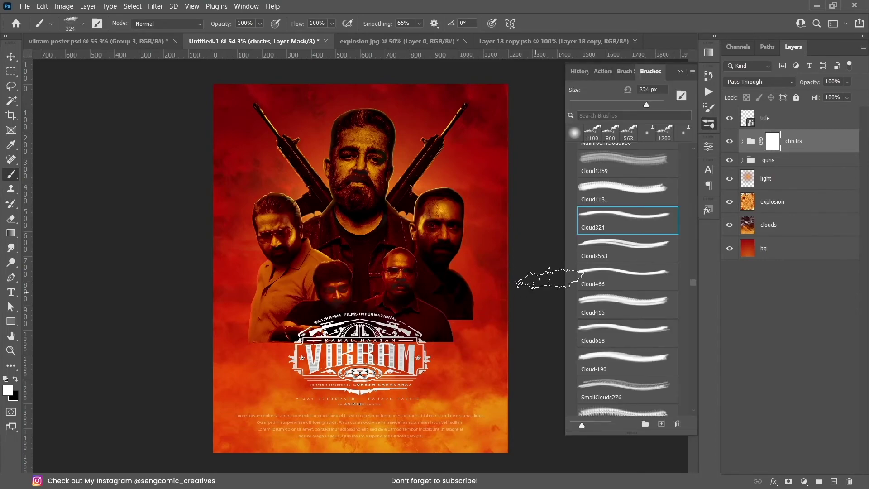
Paint black at 50% with the Clouds563 brush on the chrctrs mask to fade the cast's lower bodies.
click(628, 249)
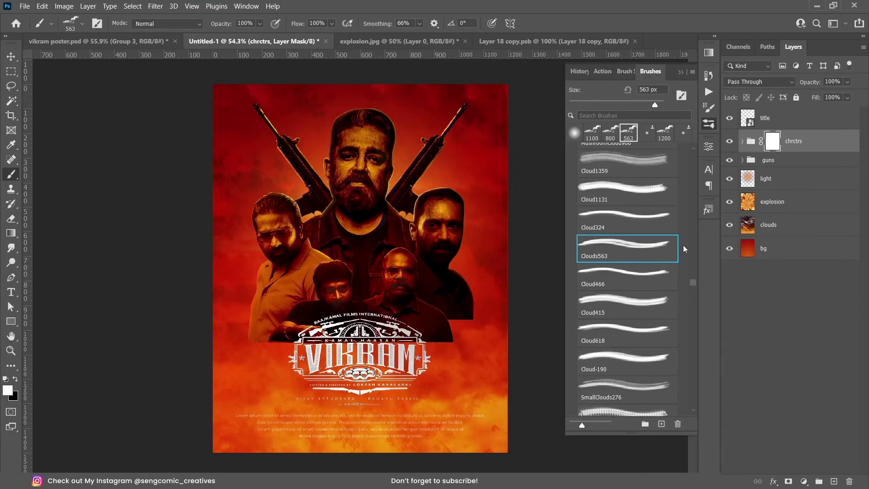
click(681, 72)
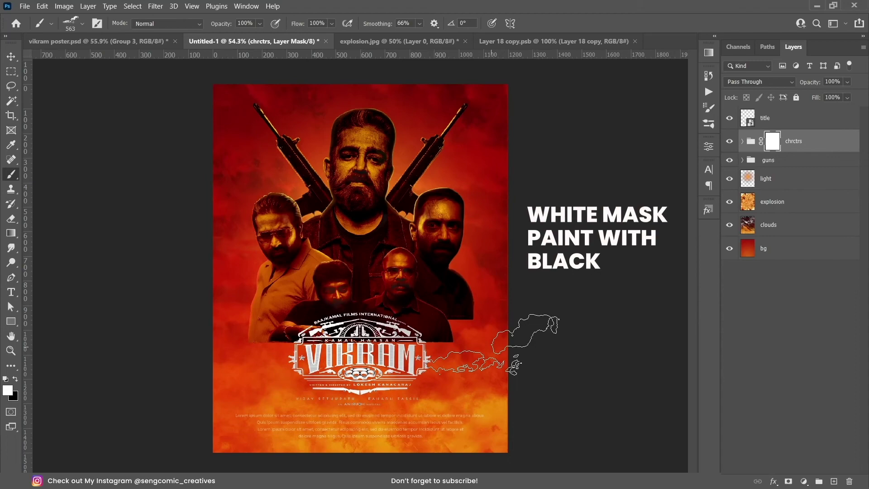
key(x)
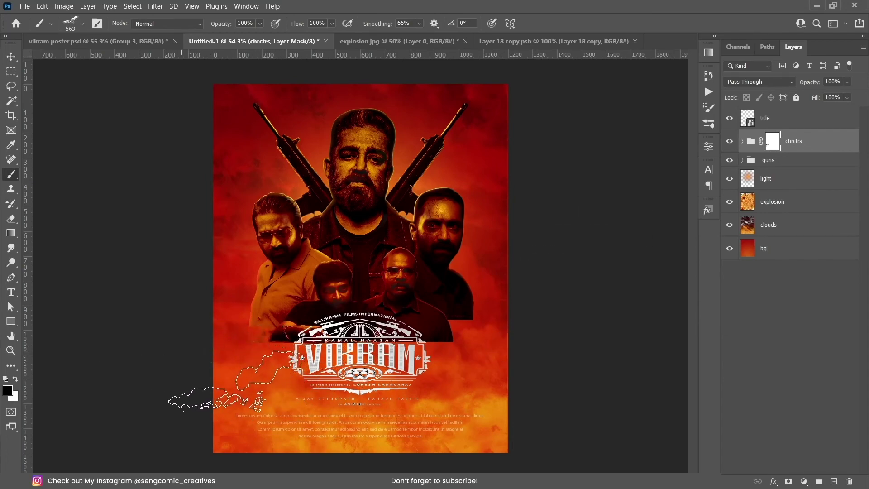
key(5)
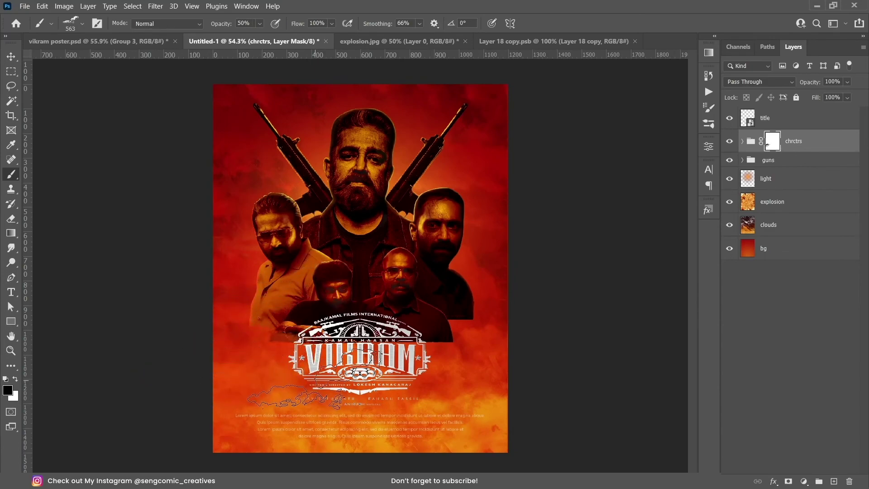
drag(222, 367, 346, 374)
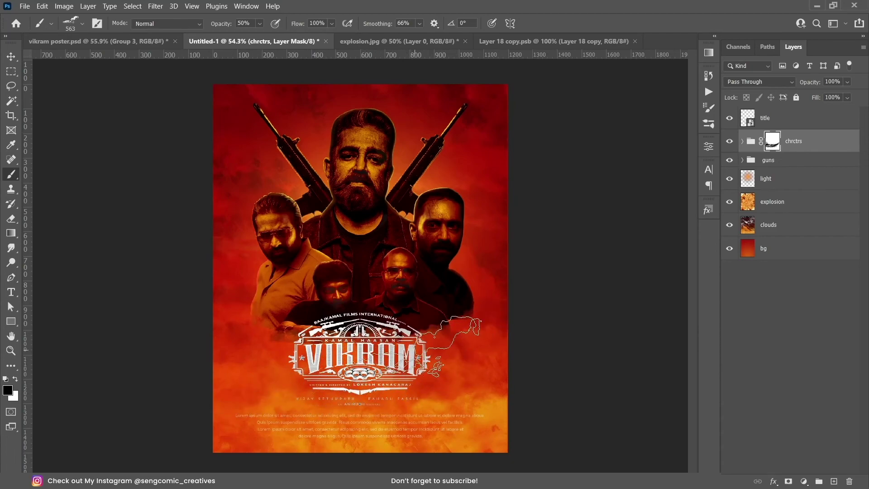
drag(462, 318, 245, 365)
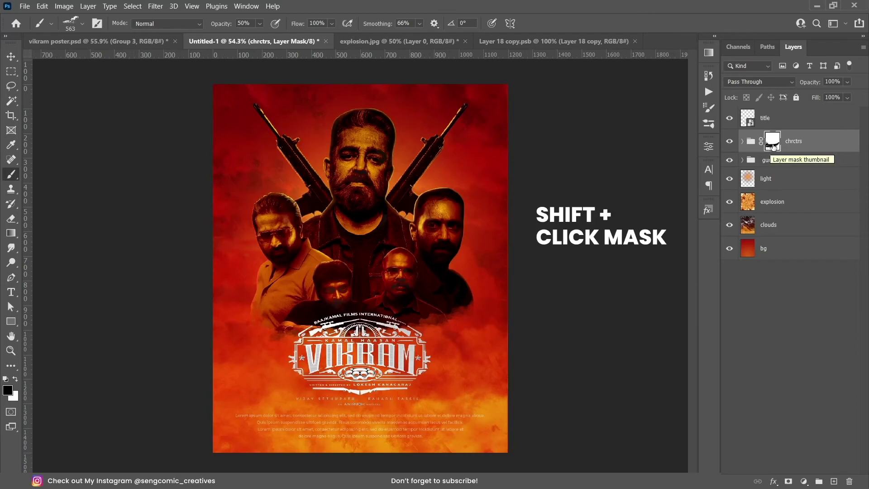
Toggle the chrctrs mask off and on to compare the faded and unfaded cast.
shift+click(774, 146)
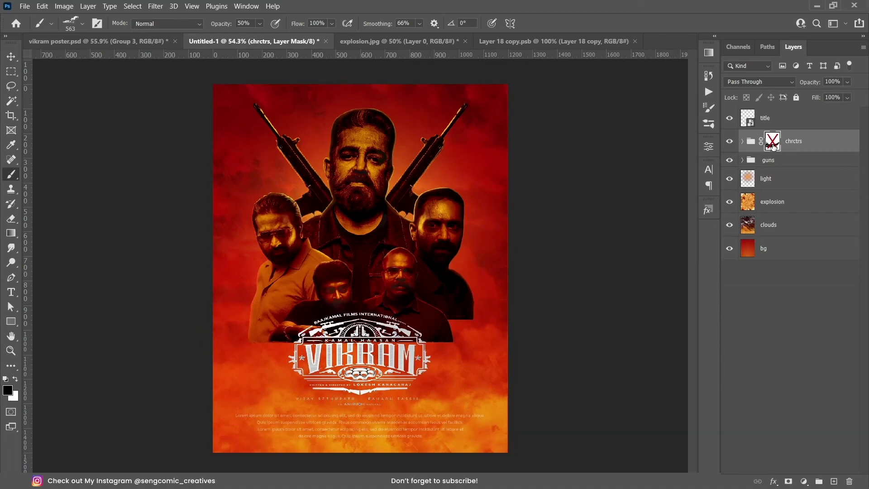
shift+click(774, 146)
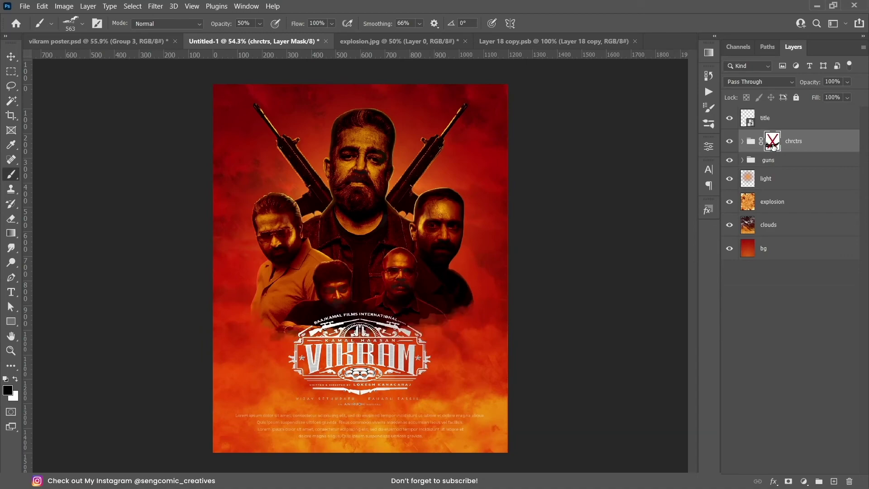
shift+click(773, 146)
shift+click(773, 146)
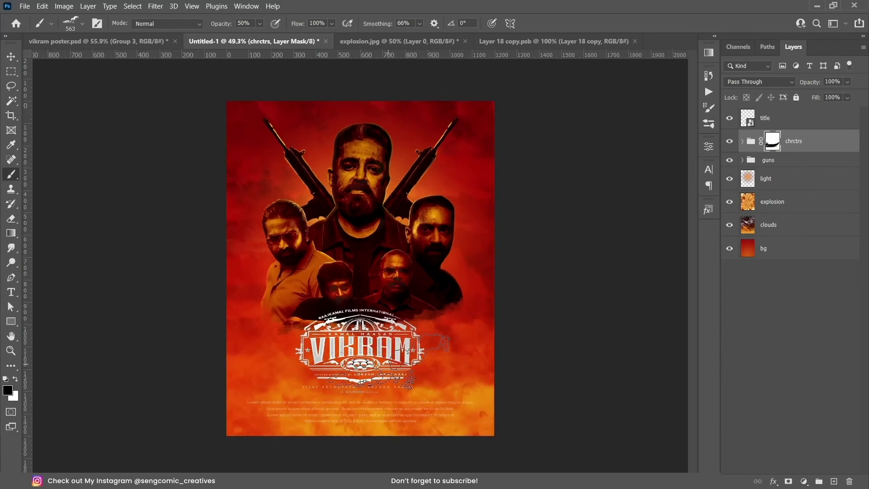
key(v)
scroll(360, 356, down, 3)
scroll(360, 356, up, 2)
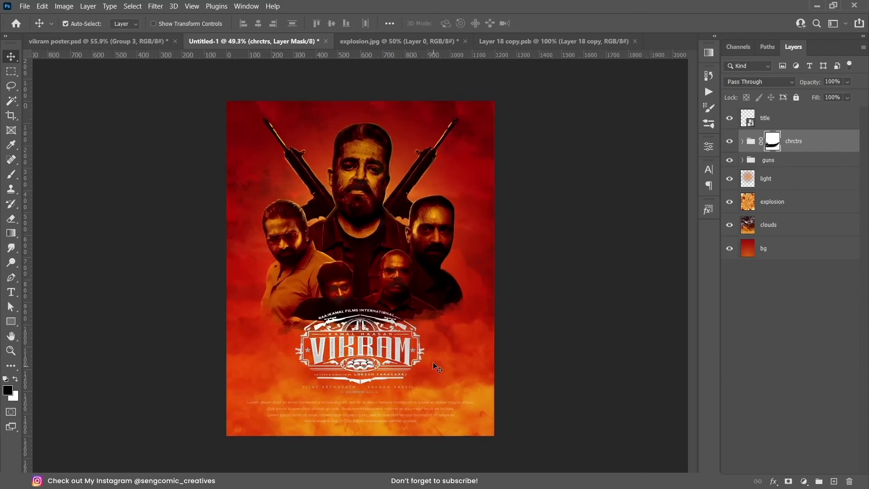
On a new Layer 1, paint dark smoke around the VIKRAM logo with a 400 px brush.
click(782, 178)
click(794, 144)
click(834, 480)
key(b)
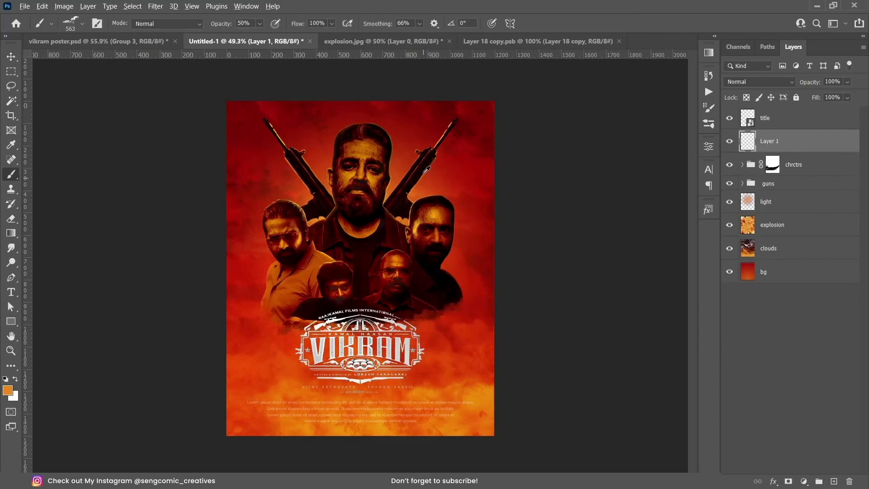
key(bracketleft)
key(bracketleft)
key(bracketleft)
drag(272, 335, 426, 358)
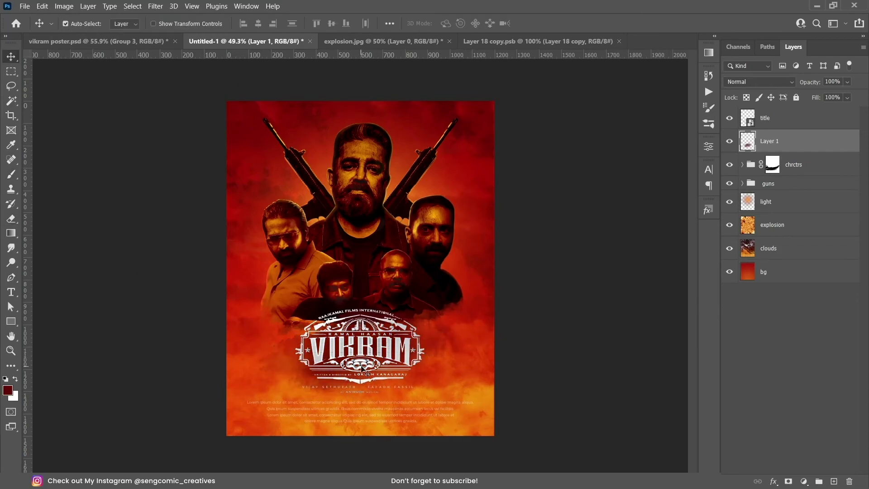
Add another layer below Layer 1 and apply a 2.5 px Gaussian Blur.
ctrl+click(834, 481)
key(bracketright)
key(bracketright)
key(bracketright)
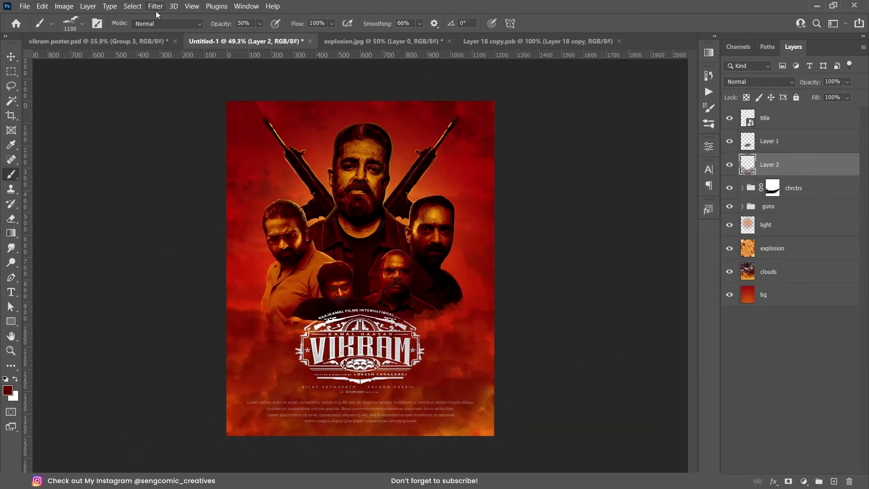
click(156, 6)
drag(663, 340, 596, 338)
key(Return)
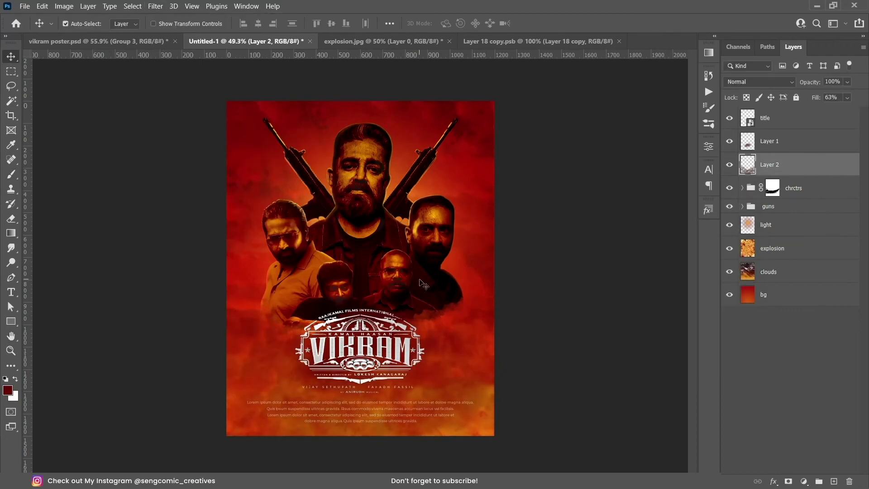
key(v)
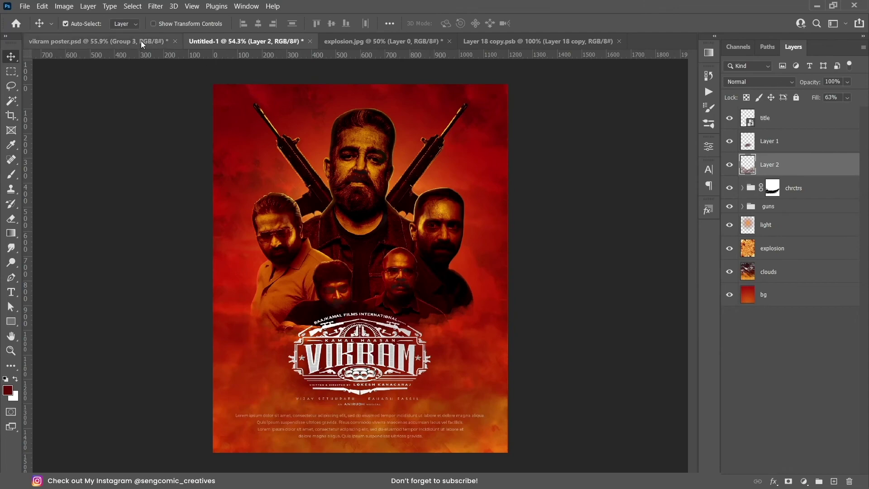
click(100, 40)
Bring the sparks layer into the poster in Screen mode at 82% fill, just below the guns.
drag(373, 217, 408, 220)
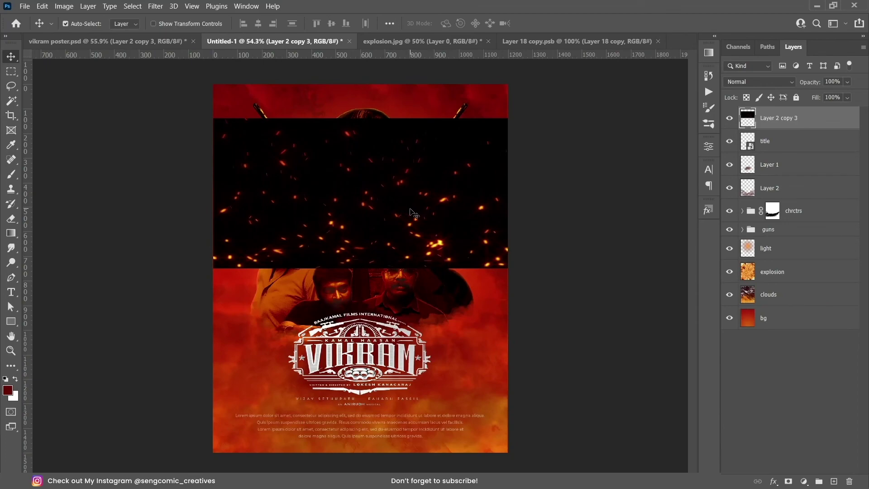
click(746, 82)
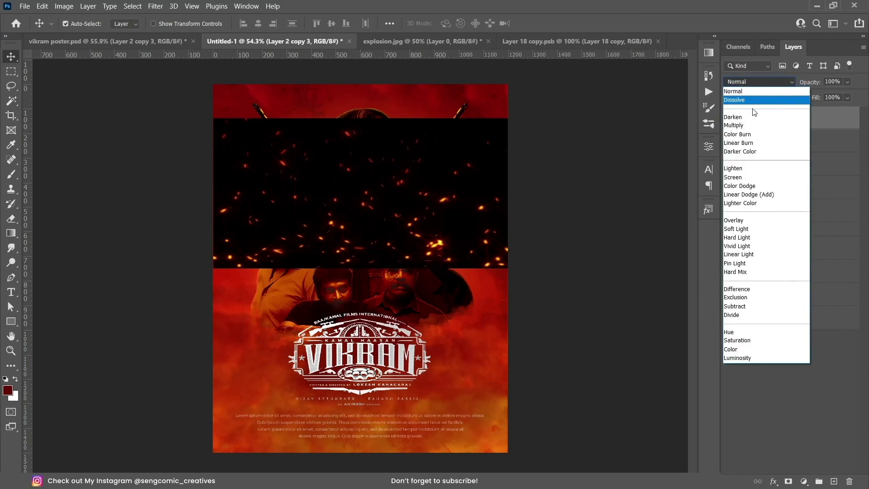
click(755, 177)
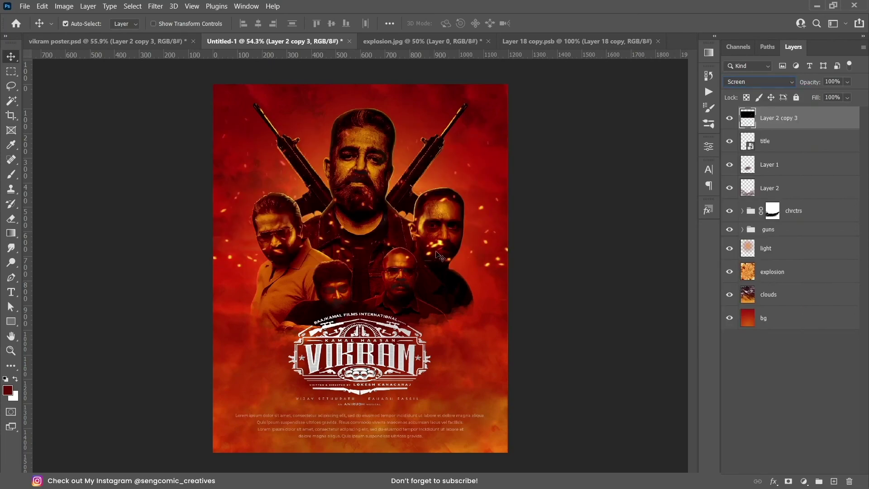
click(847, 98)
drag(855, 114, 842, 114)
drag(777, 119, 776, 235)
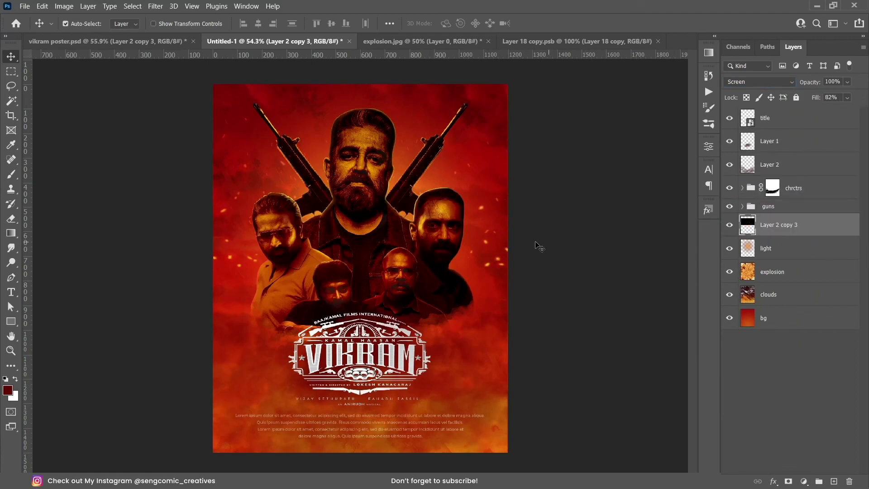
Duplicate the sparks layer and rotate the copy 180°.
key(ctrl+t)
key(Escape)
key(ctrl+j)
key(ctrl+t)
right_click(414, 188)
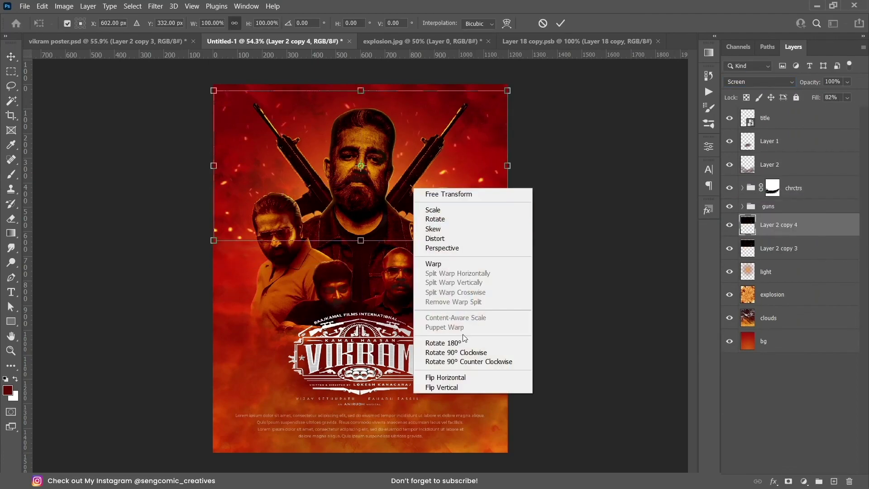
click(462, 342)
key(Return)
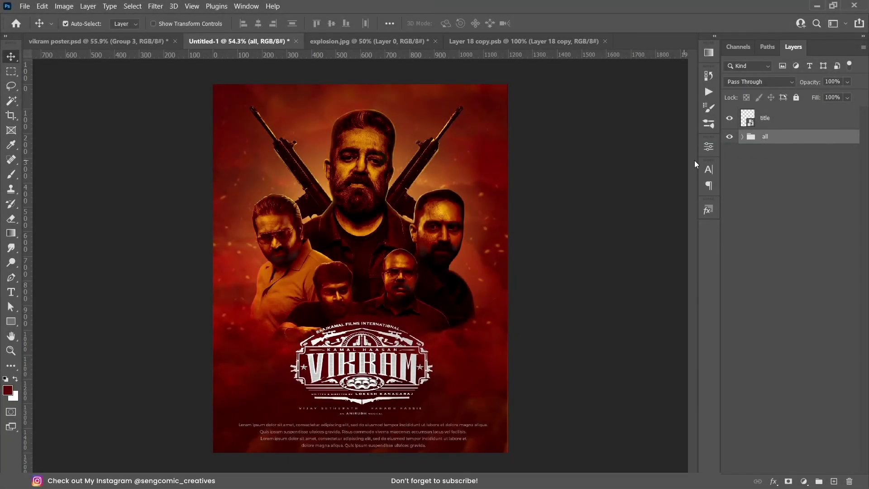
Duplicate the title layer and 'all' group, merging the copies into a single layer.
ctrl+click(778, 121)
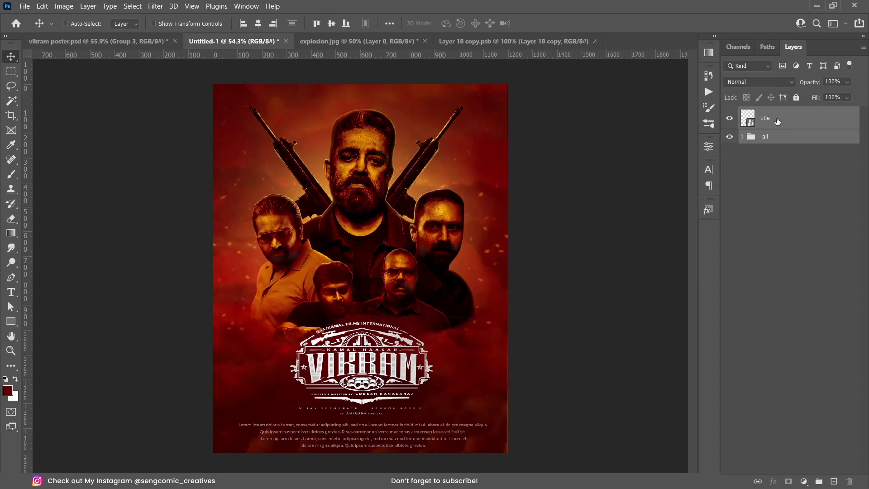
key(ctrl+j)
right_click(786, 123)
click(724, 348)
right_click(807, 128)
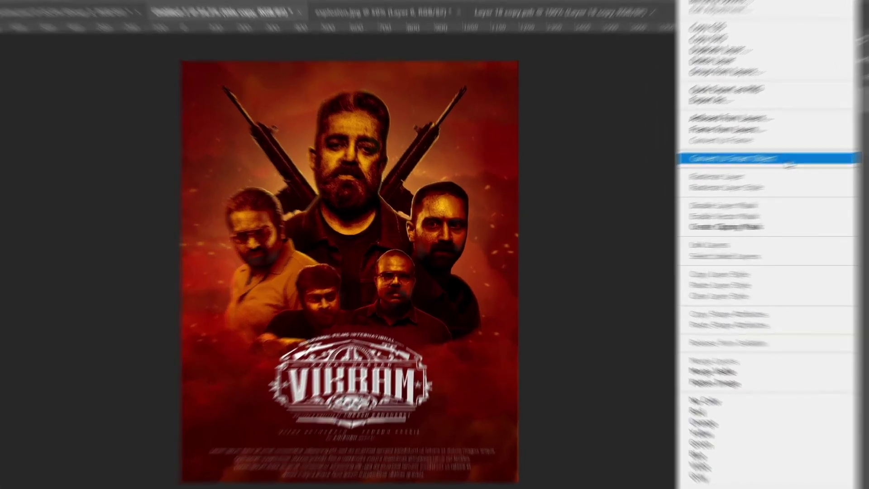